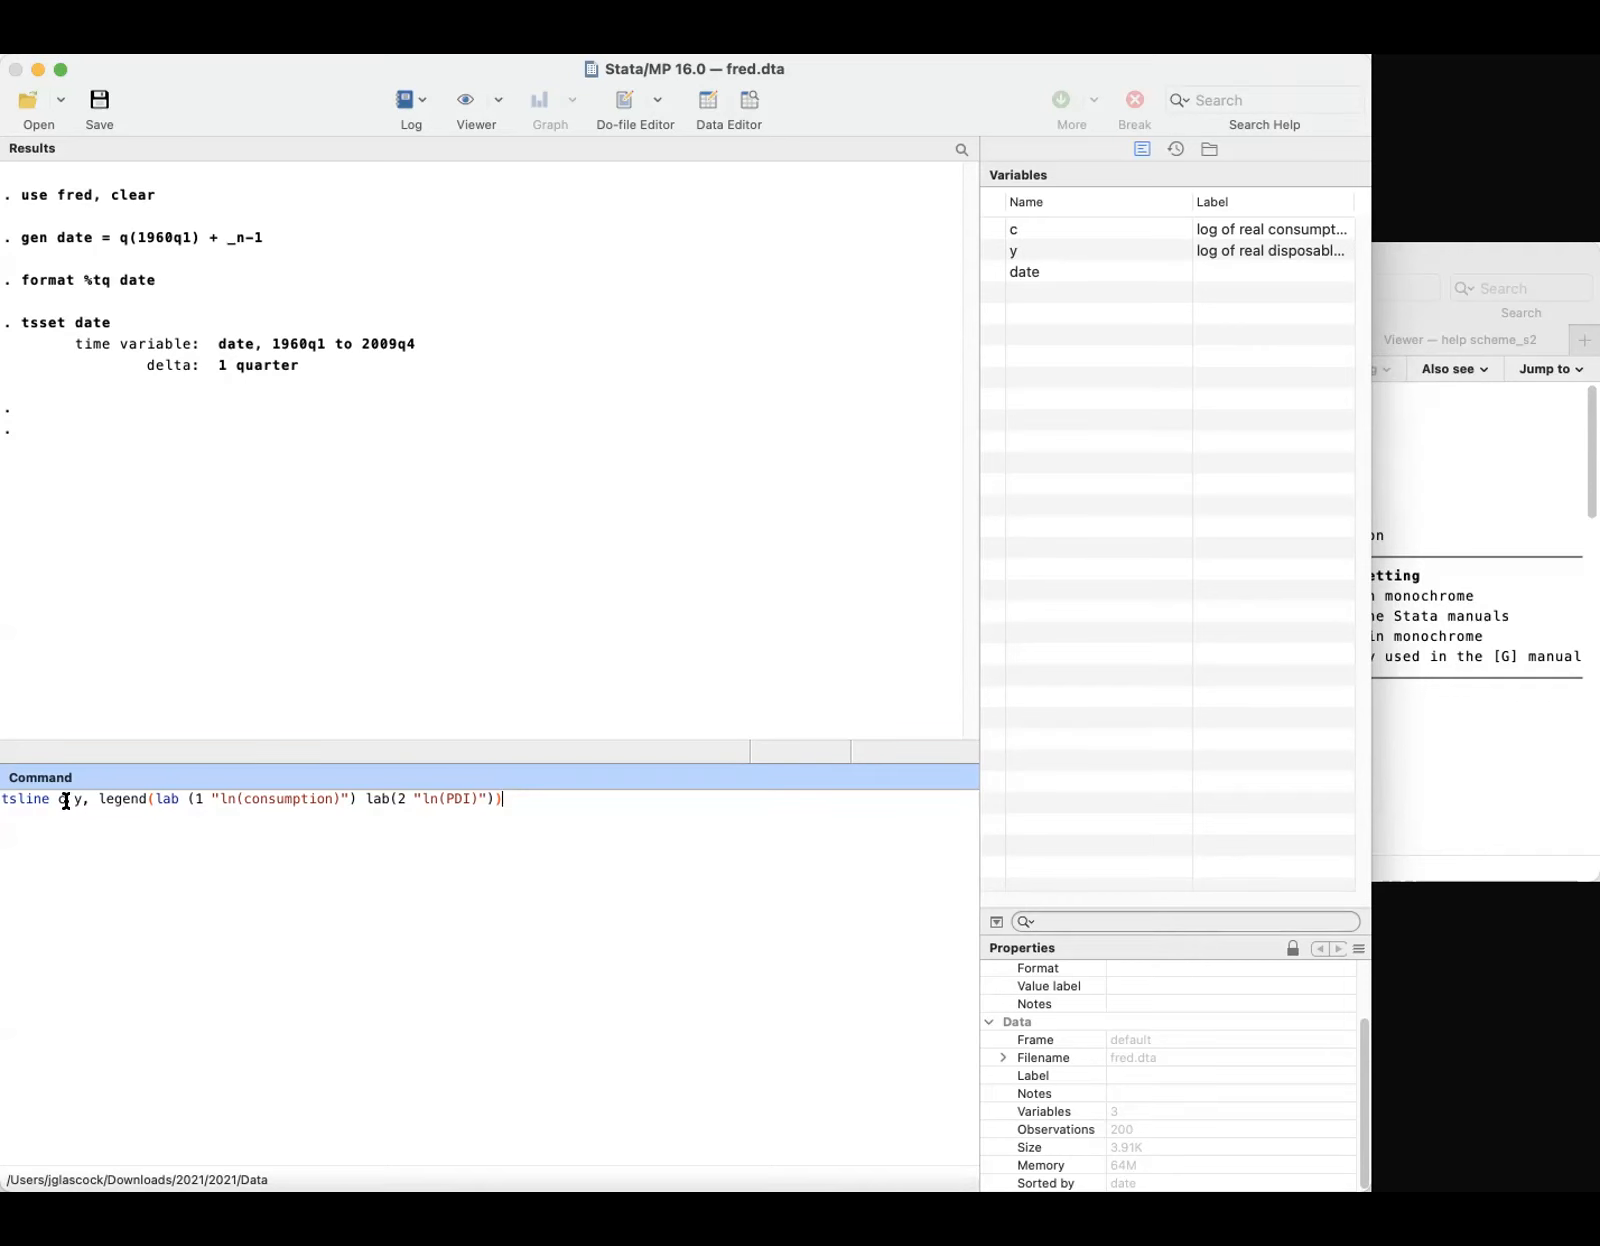
Plot c and y as time series with tsline, labelling the legend entries "ln(consumption)" and "ln(PDI)"
left_click_drag(99, 798, 515, 797)
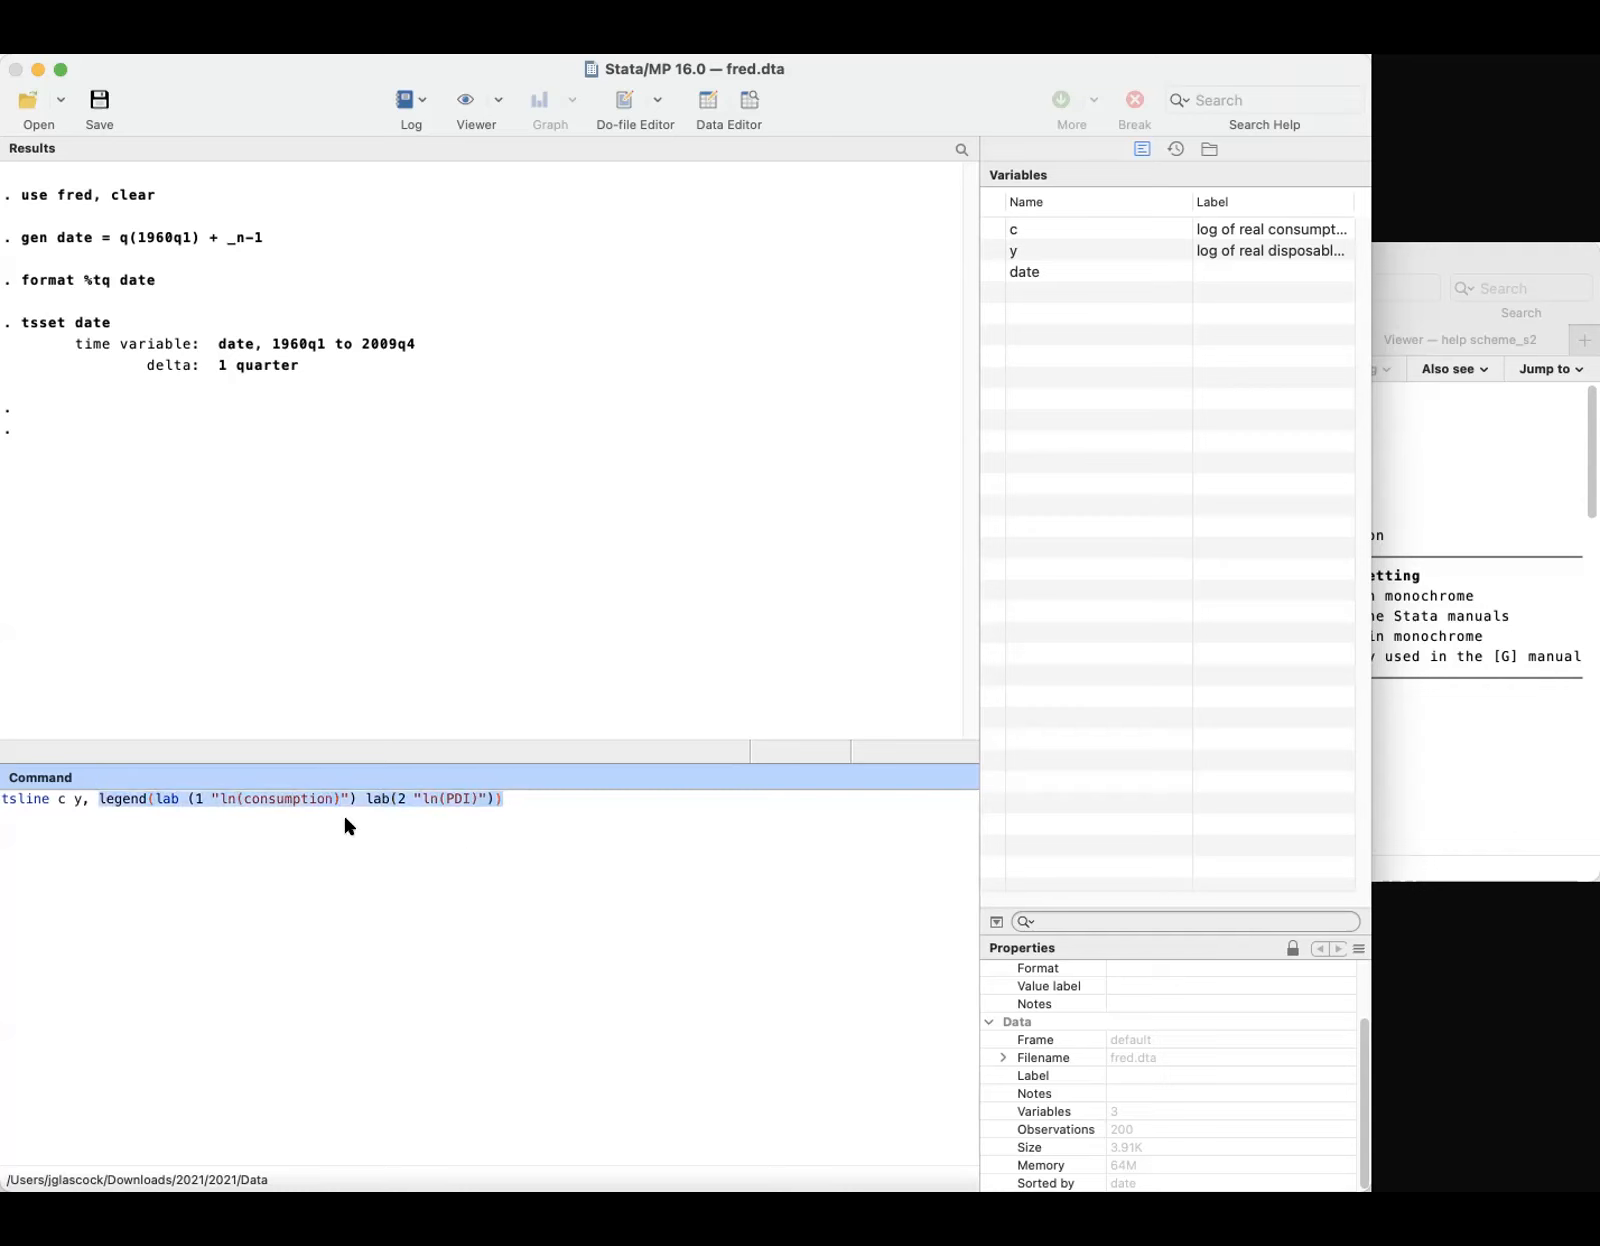
left_click(364, 858)
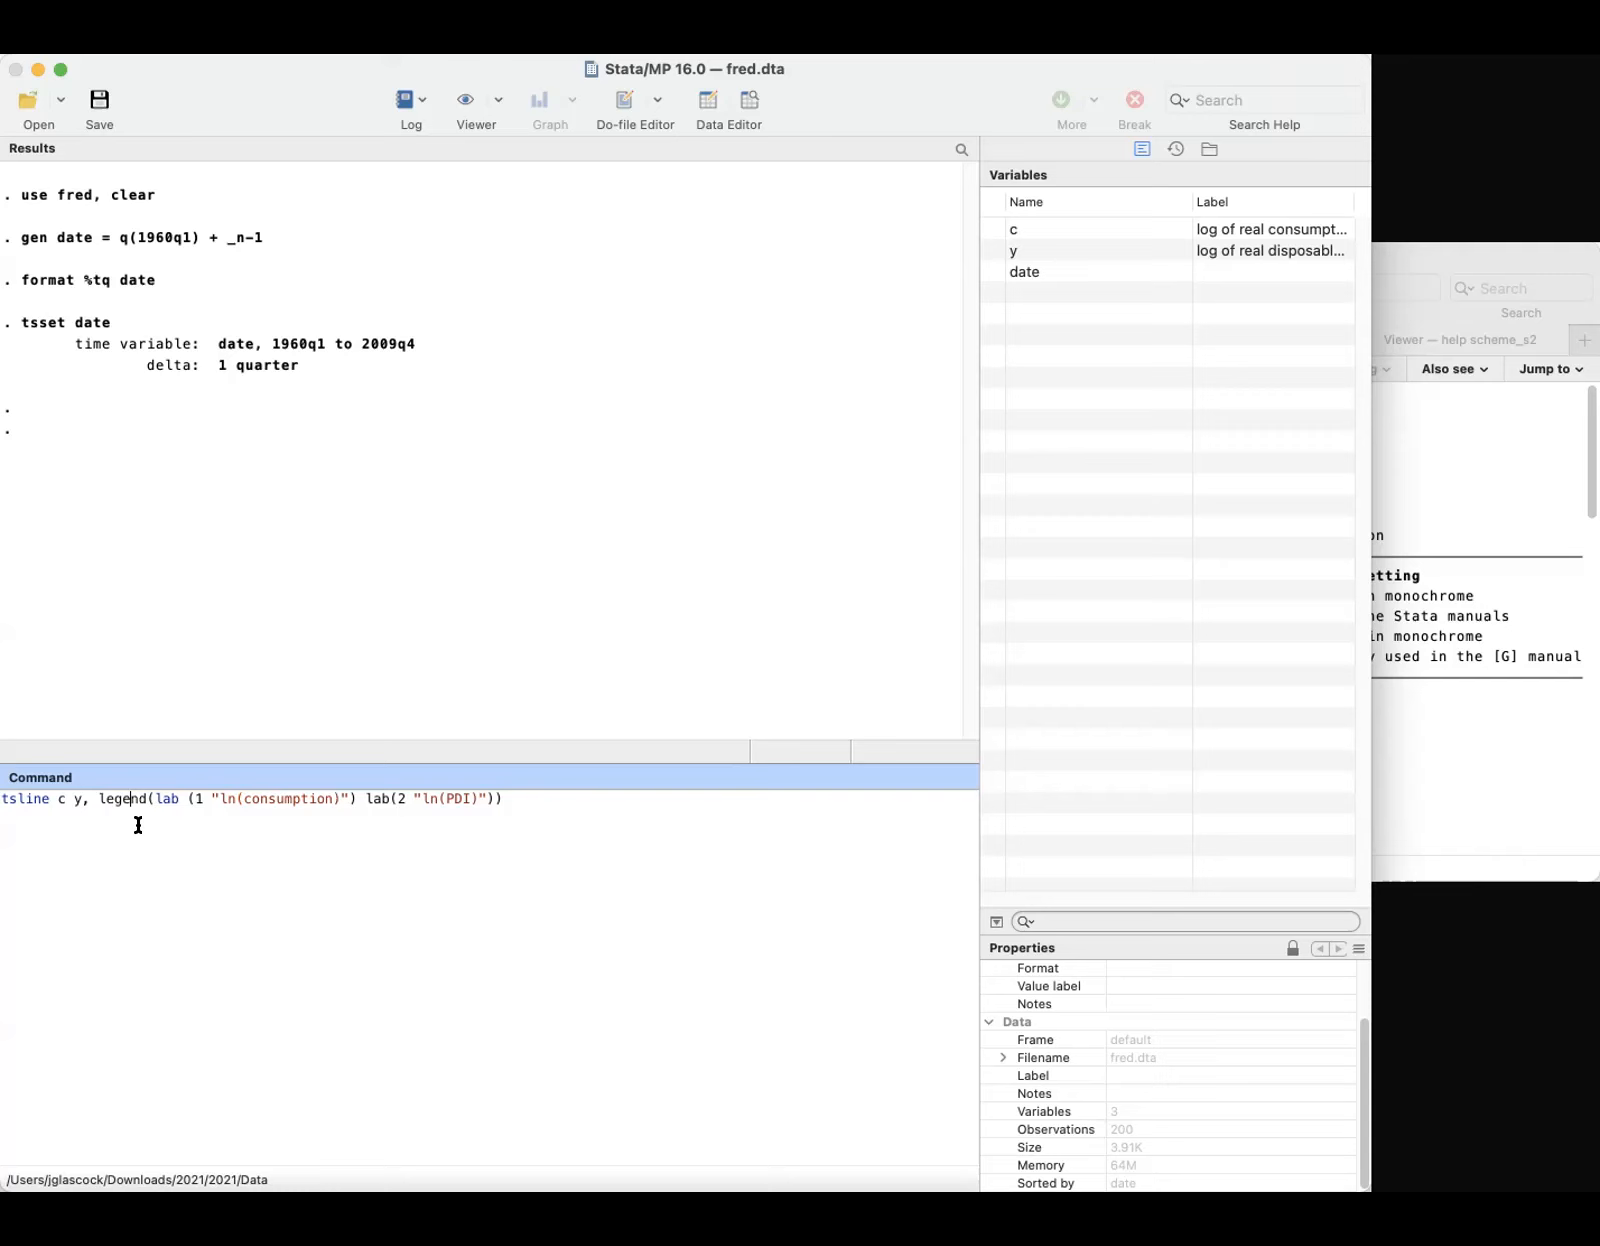
left_click(161, 801)
left_click(204, 797)
left_click(439, 799)
left_click(504, 797)
key("Return")
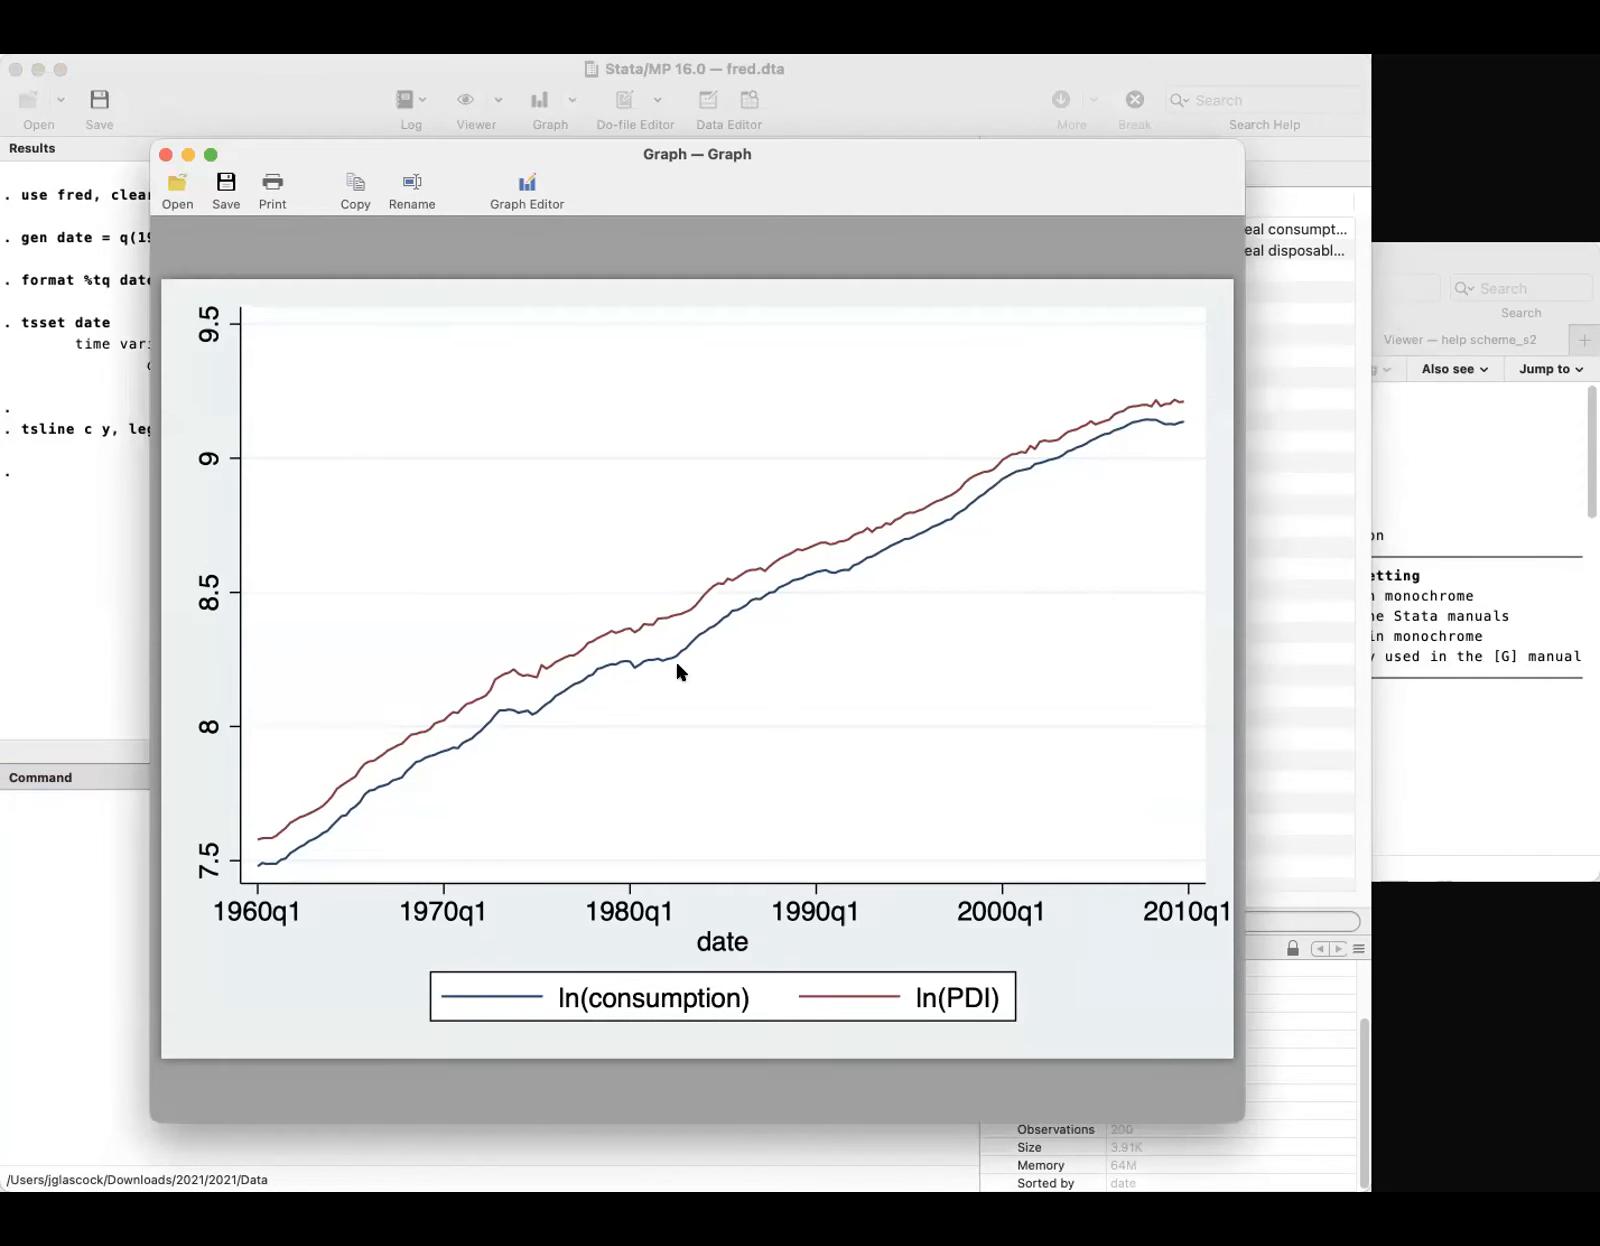
left_click(70, 850)
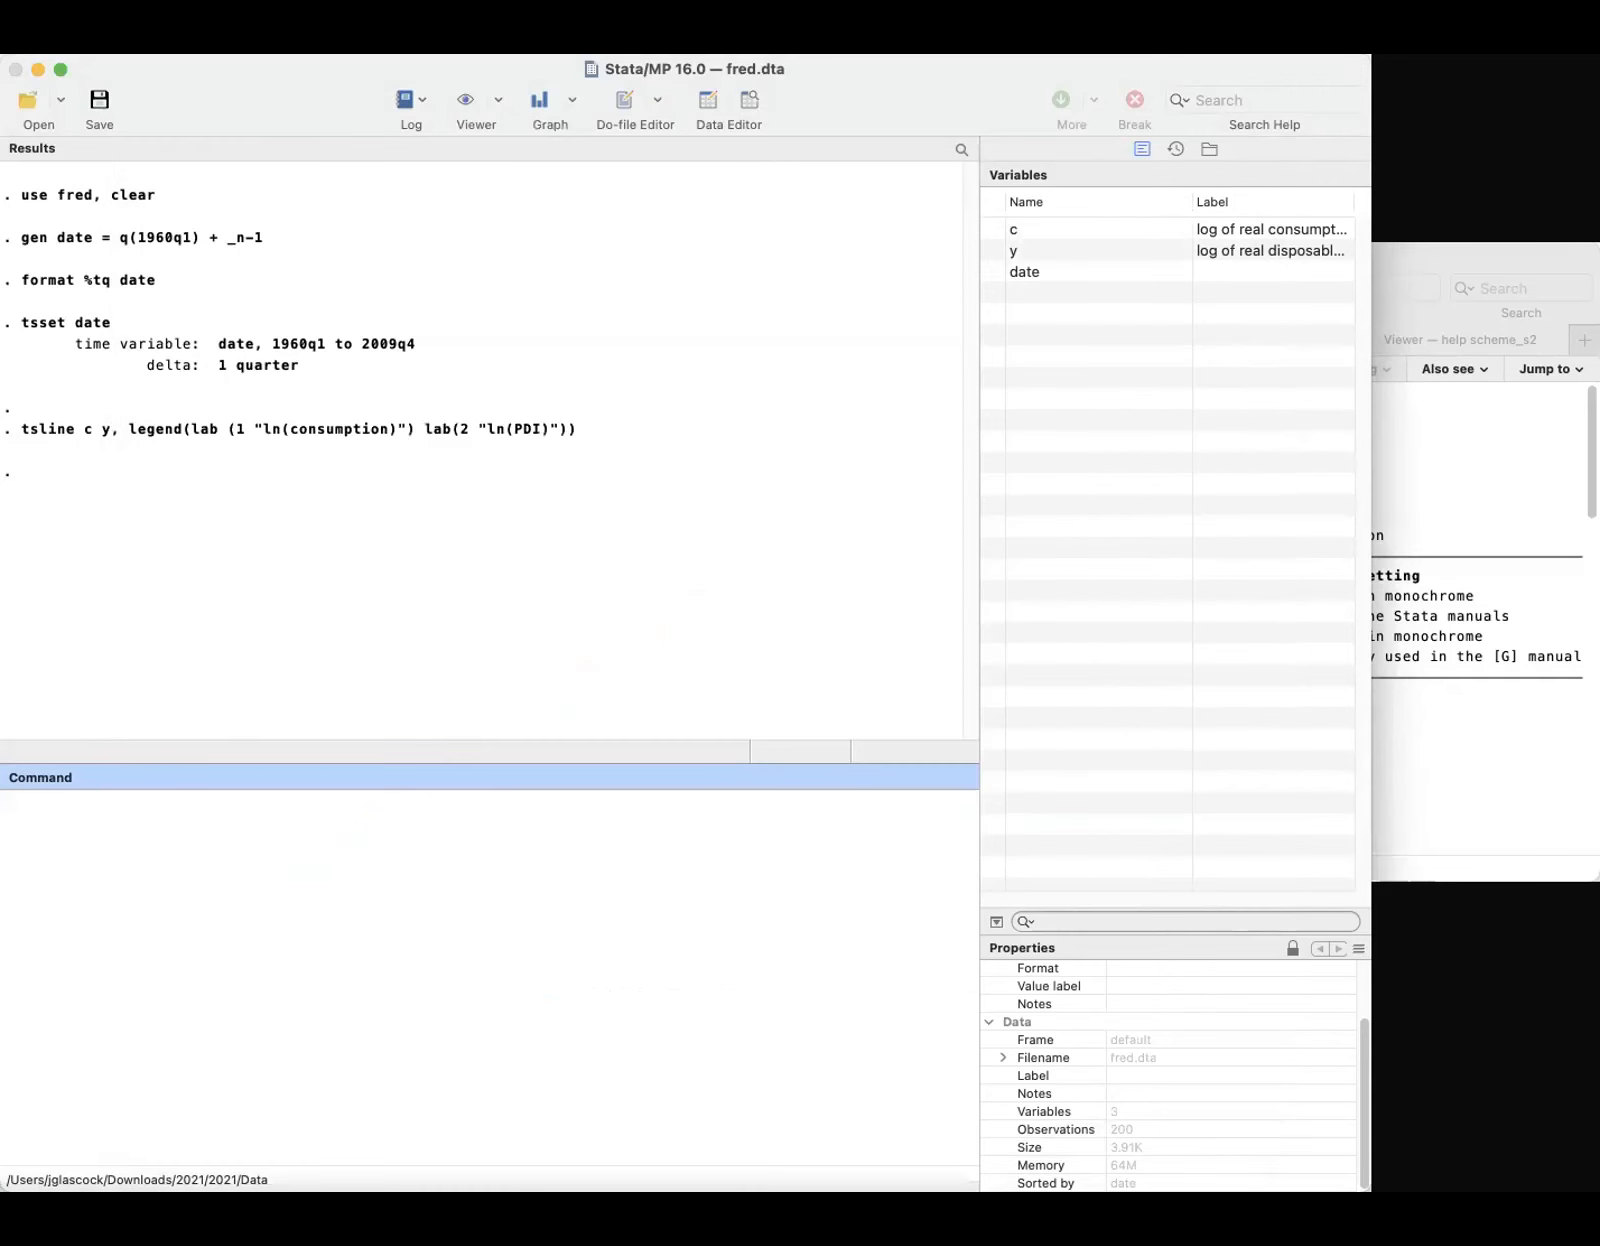
Plot the first differences d.c and d.y with legend labels "D.ln(consumption)" and "D.ln(PDI)", and close the graph
key("super+Tab")
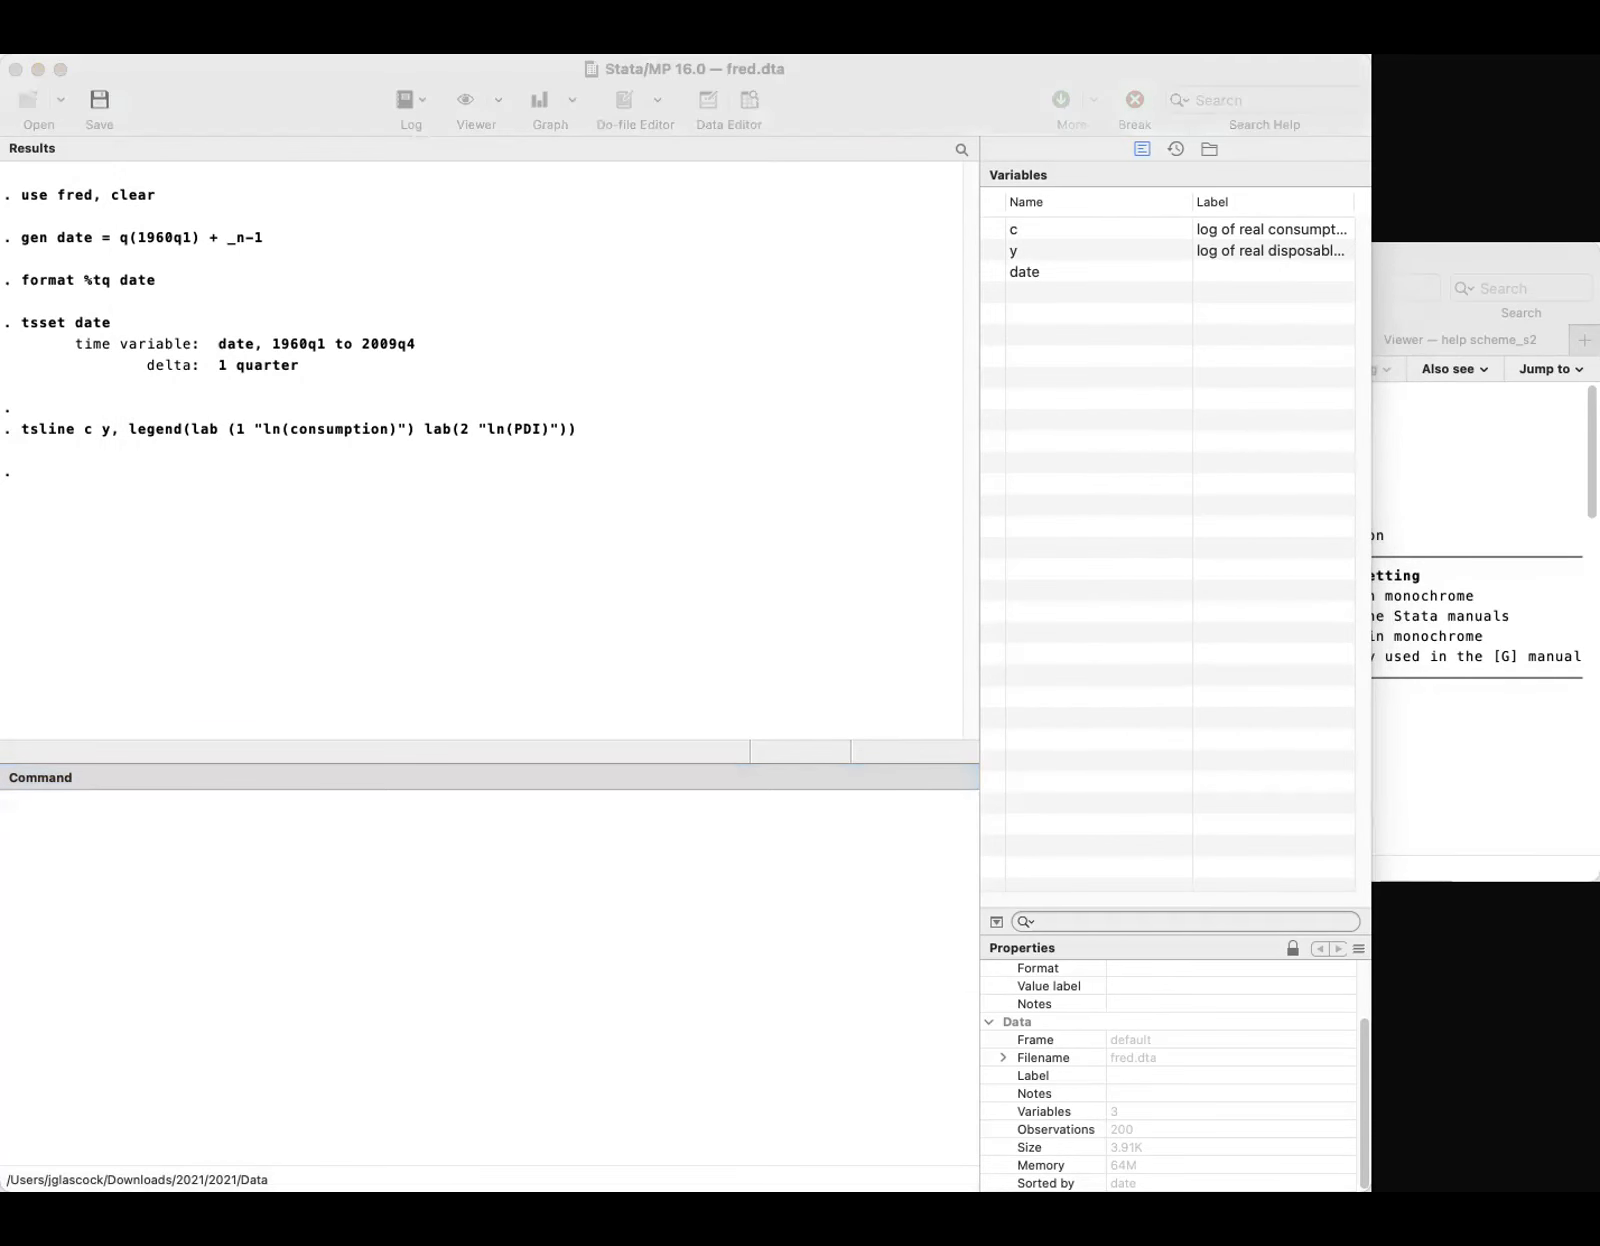
left_click(472, 920)
type("tsline d.c d.y, legend(lab (1 \"D.ln(consumption)\") lab(2 \"D.ln(PDI)\"))")
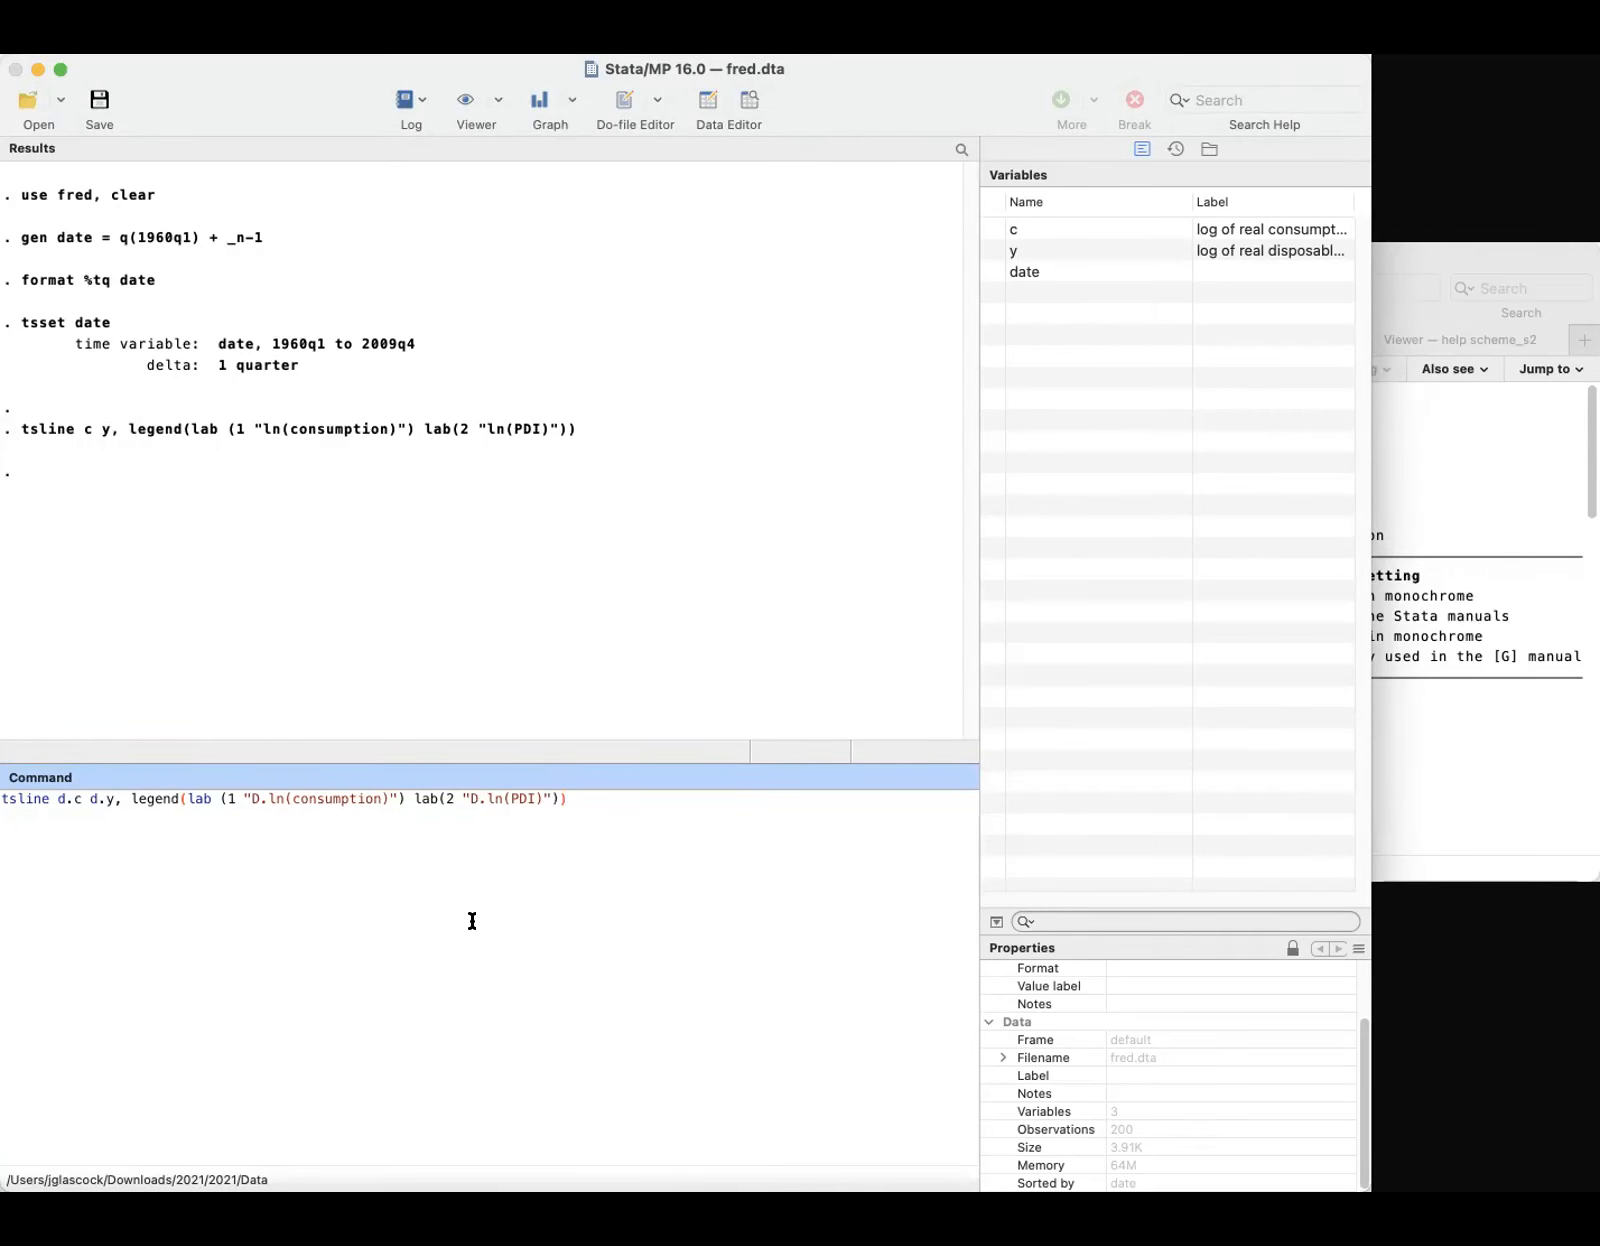
key("Return")
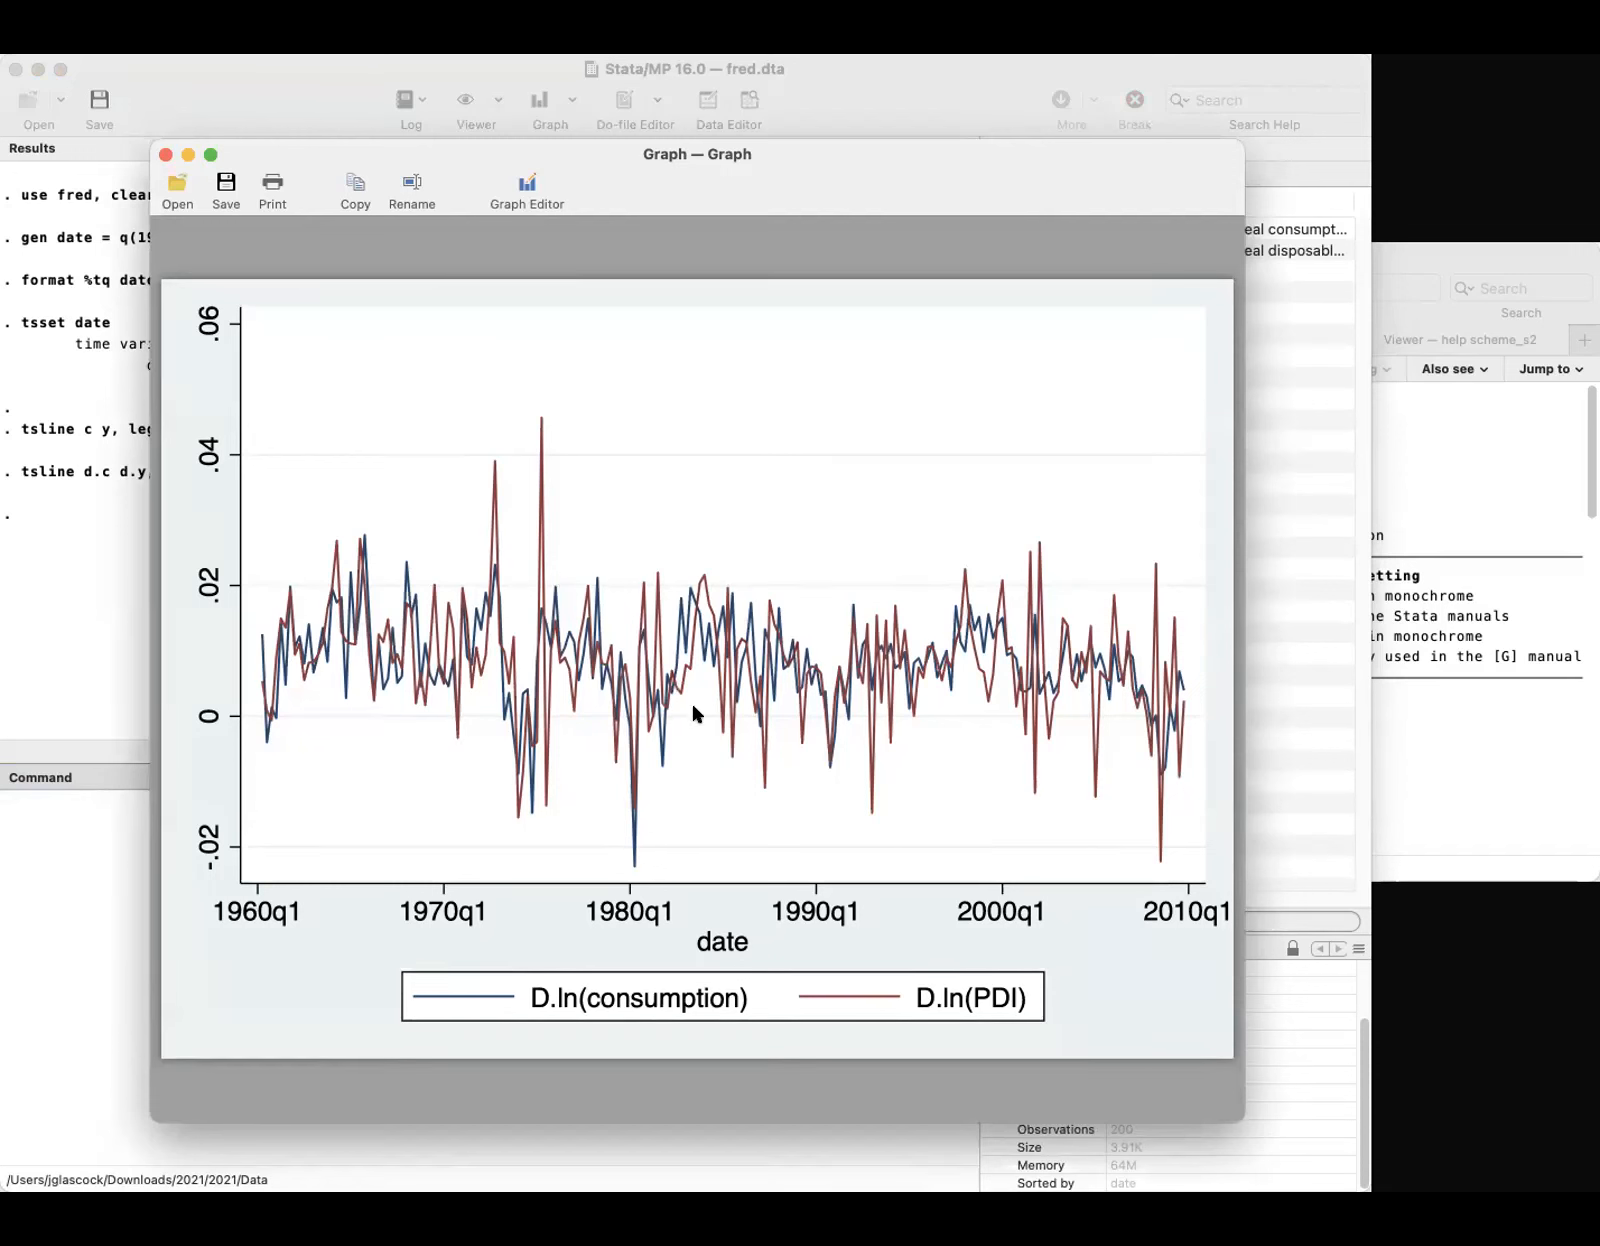
left_click(166, 154)
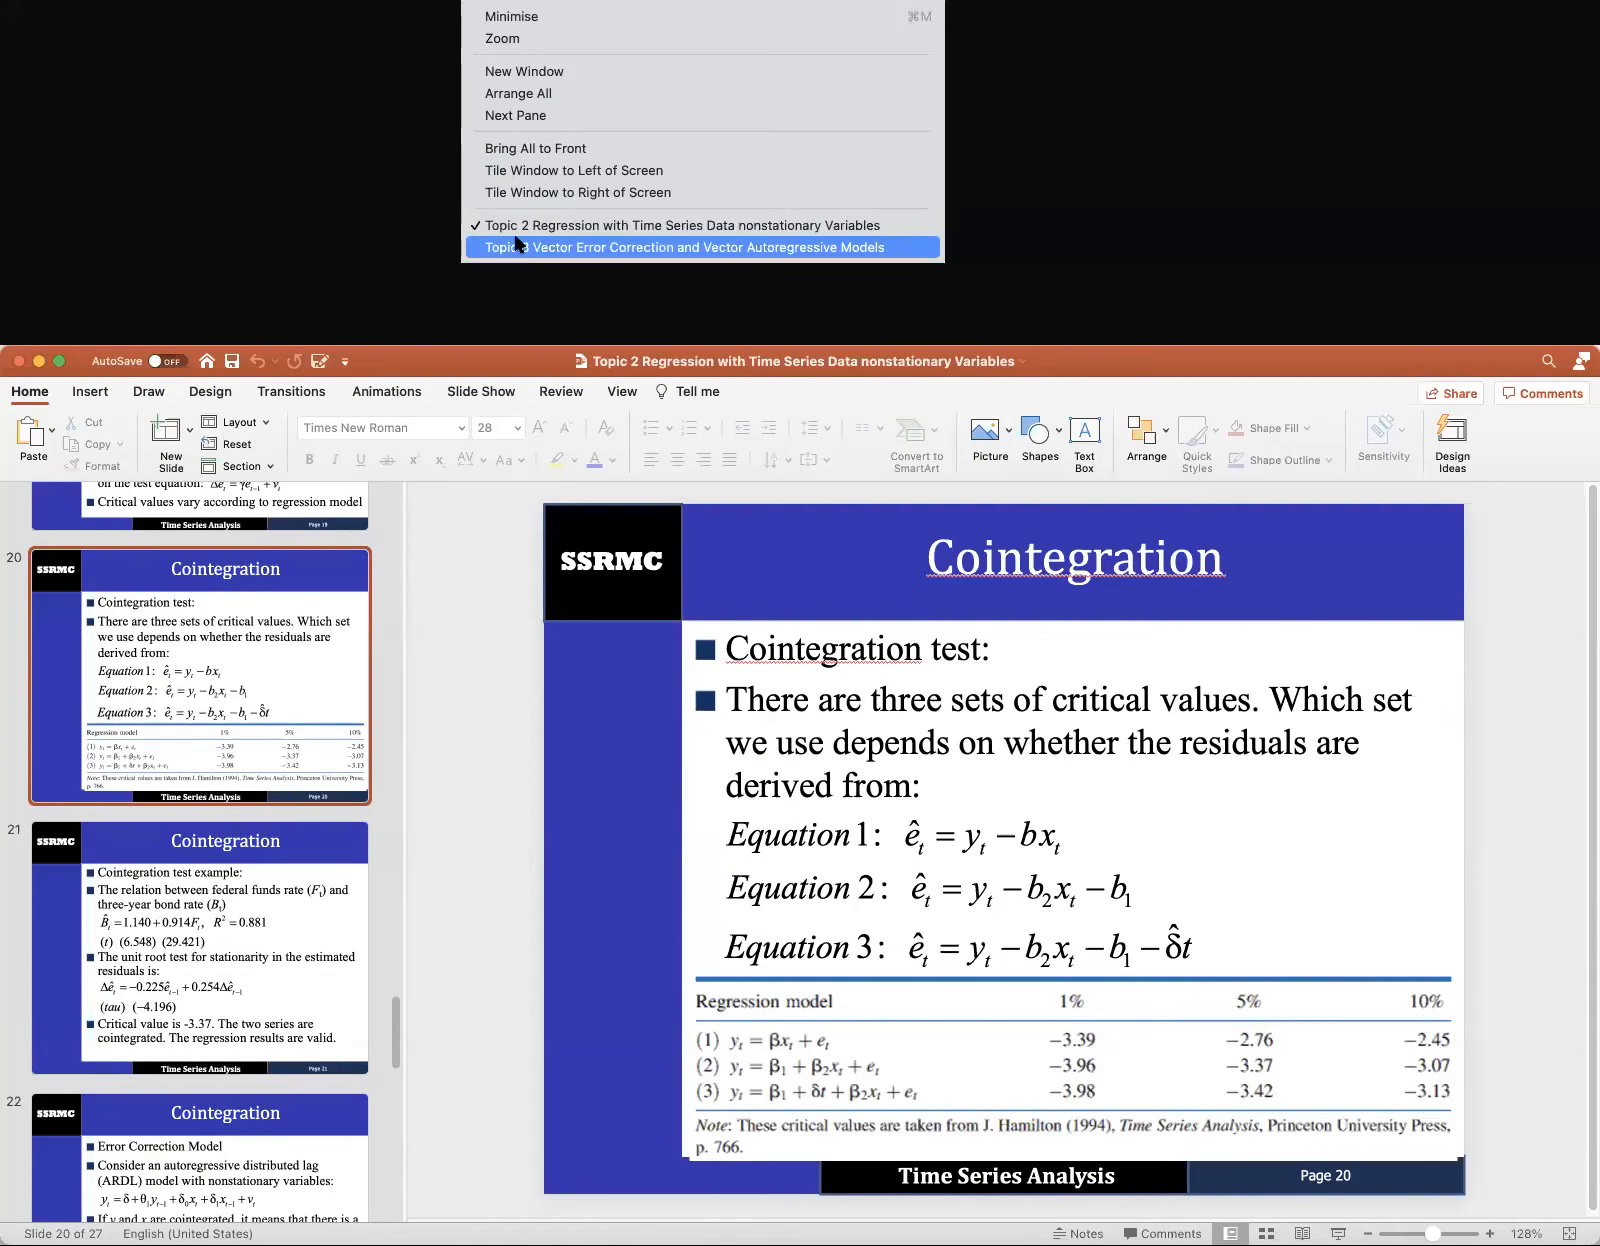
Switch to the Topic 3 Vector Error Correction presentation in PowerPoint and view the slides on estimating a VEC model
left_click(505, 246)
scroll(305, 636, "down", 6)
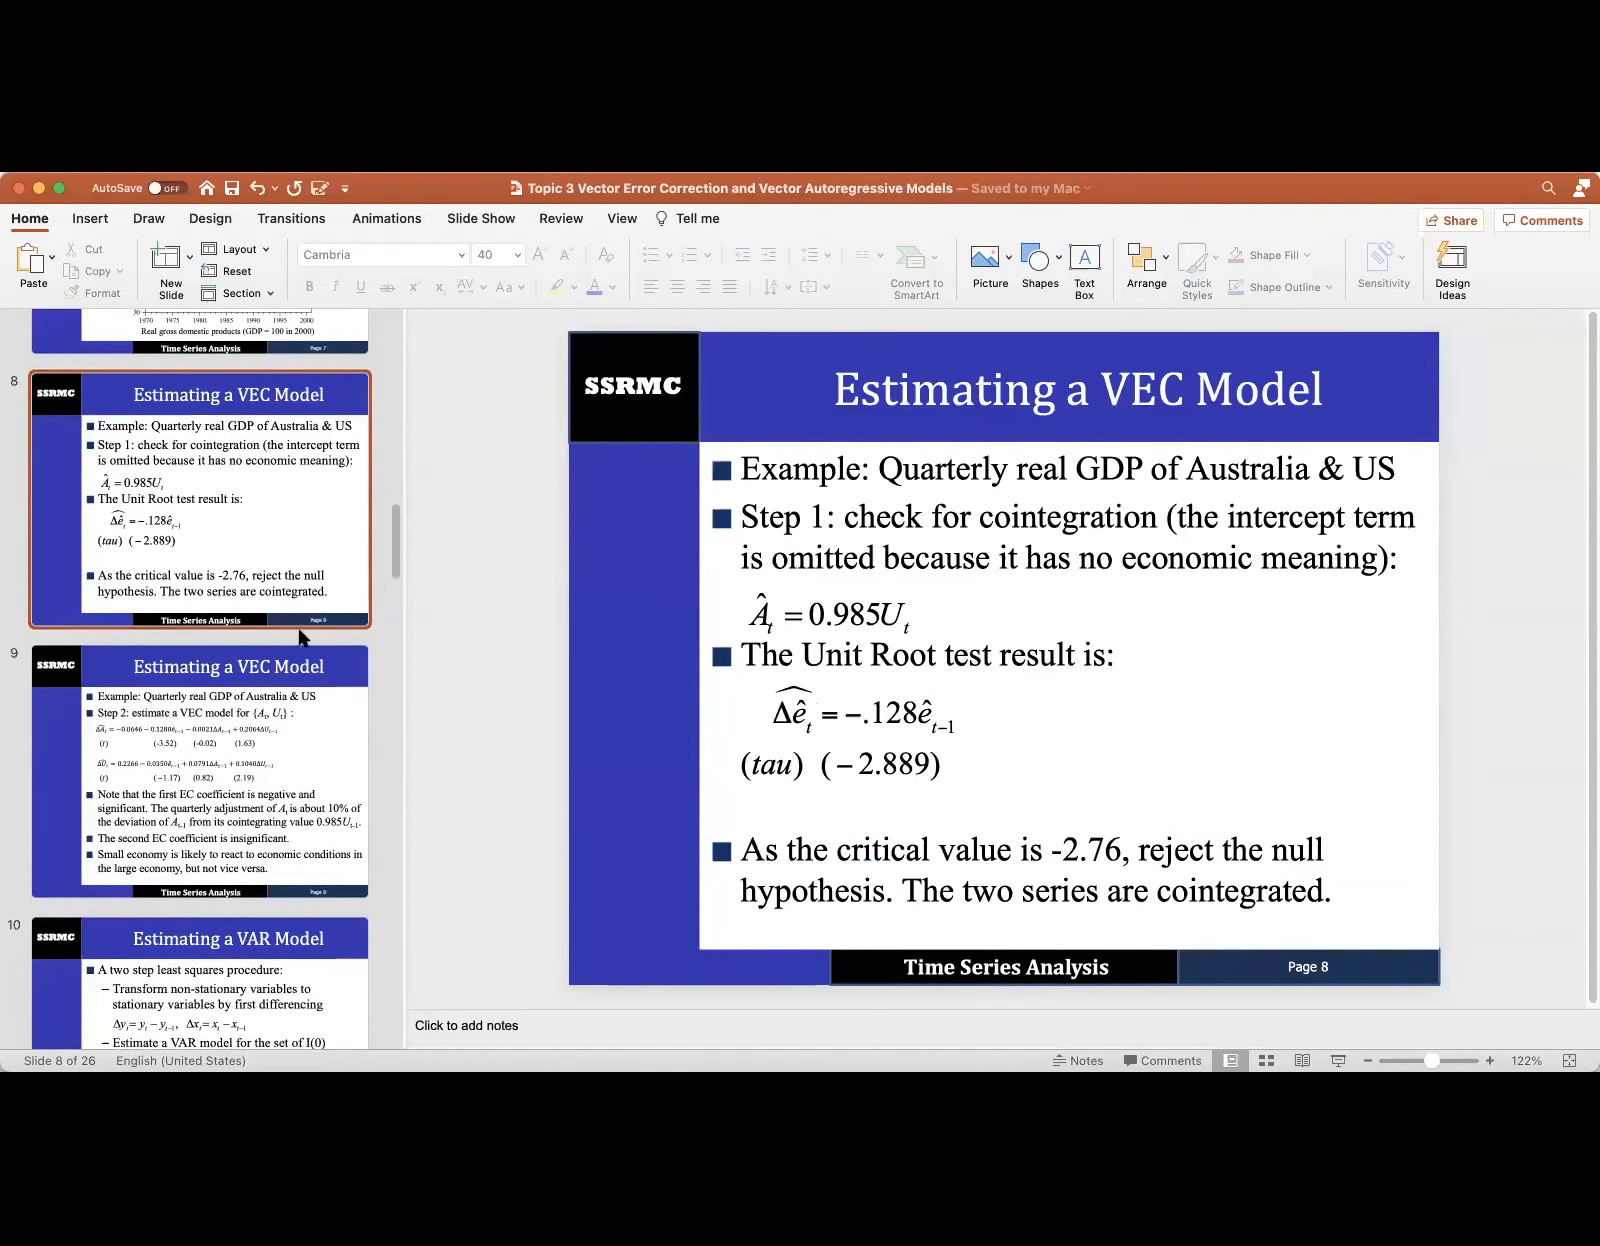
scroll(305, 632, "down", 1)
left_click(250, 662)
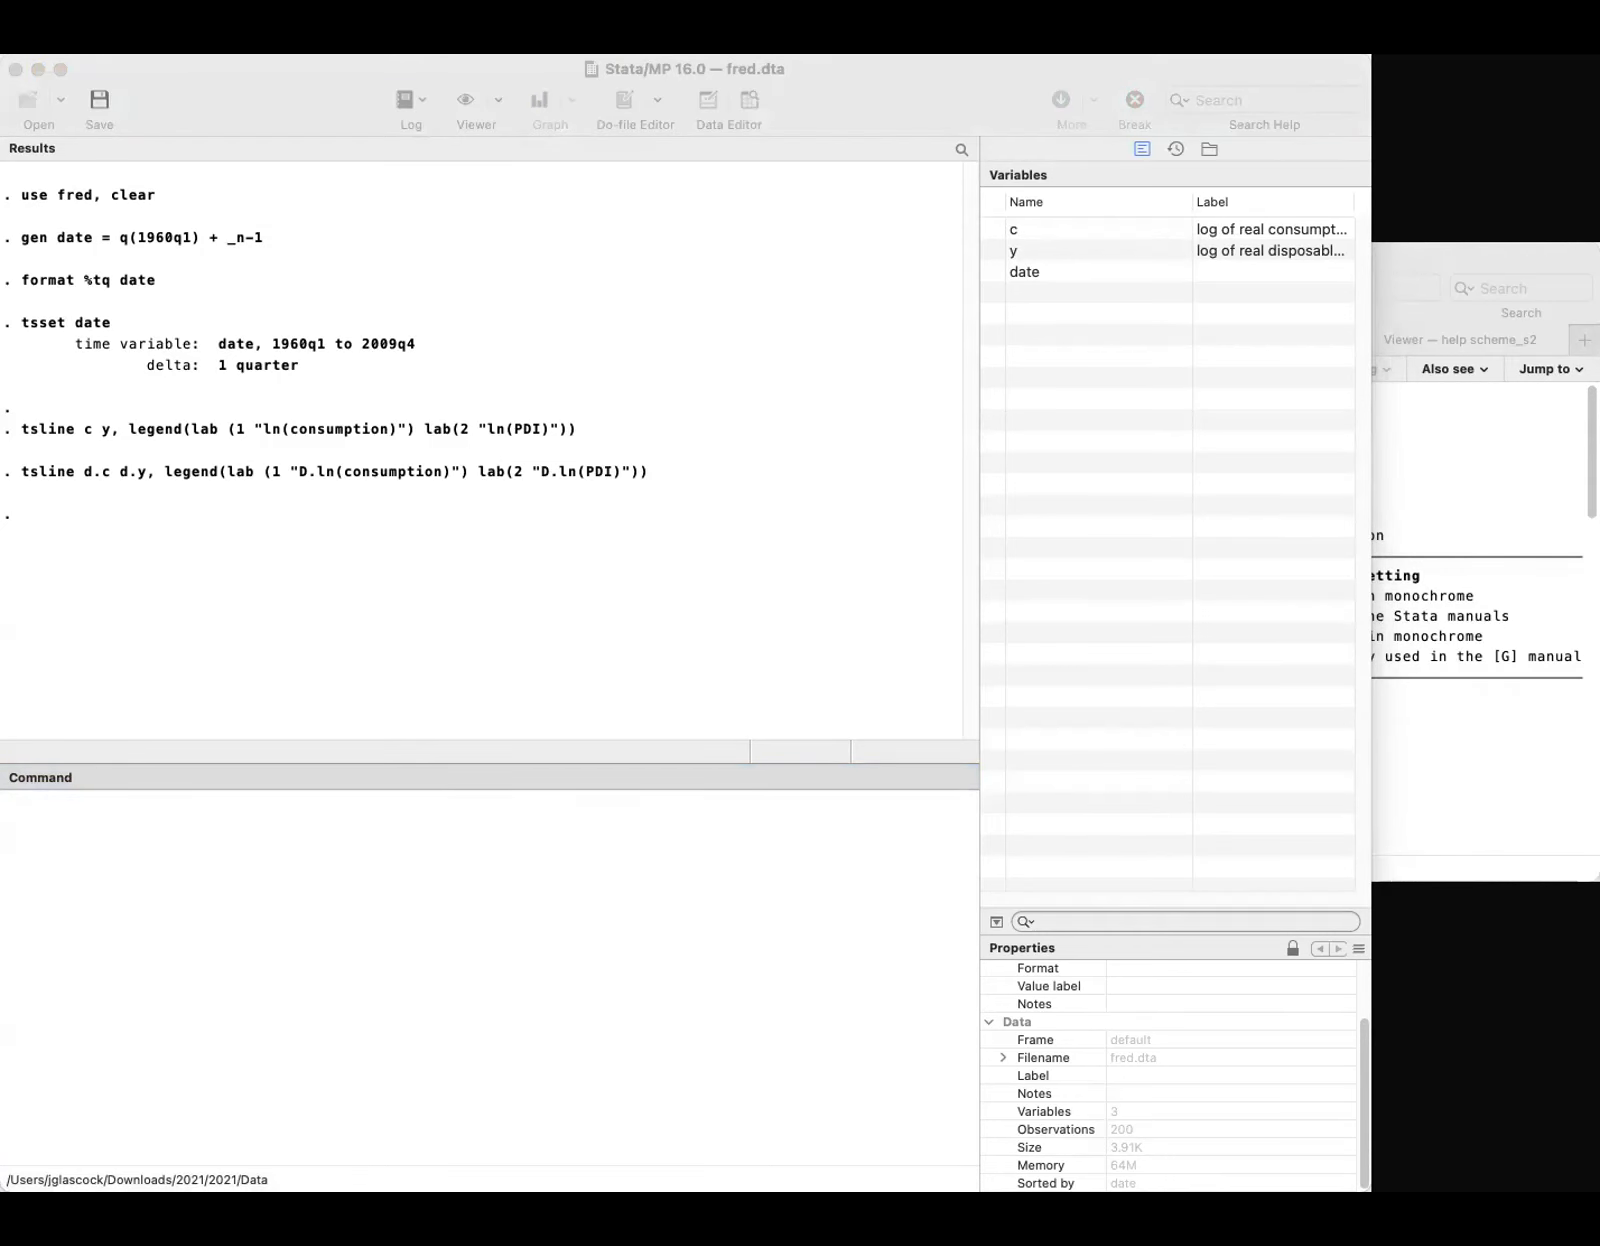
Back in Stata, run the augmented Dickey-Fuller test on c with trend and 3 lags, and repeat it with the regression table
left_click(491, 942)
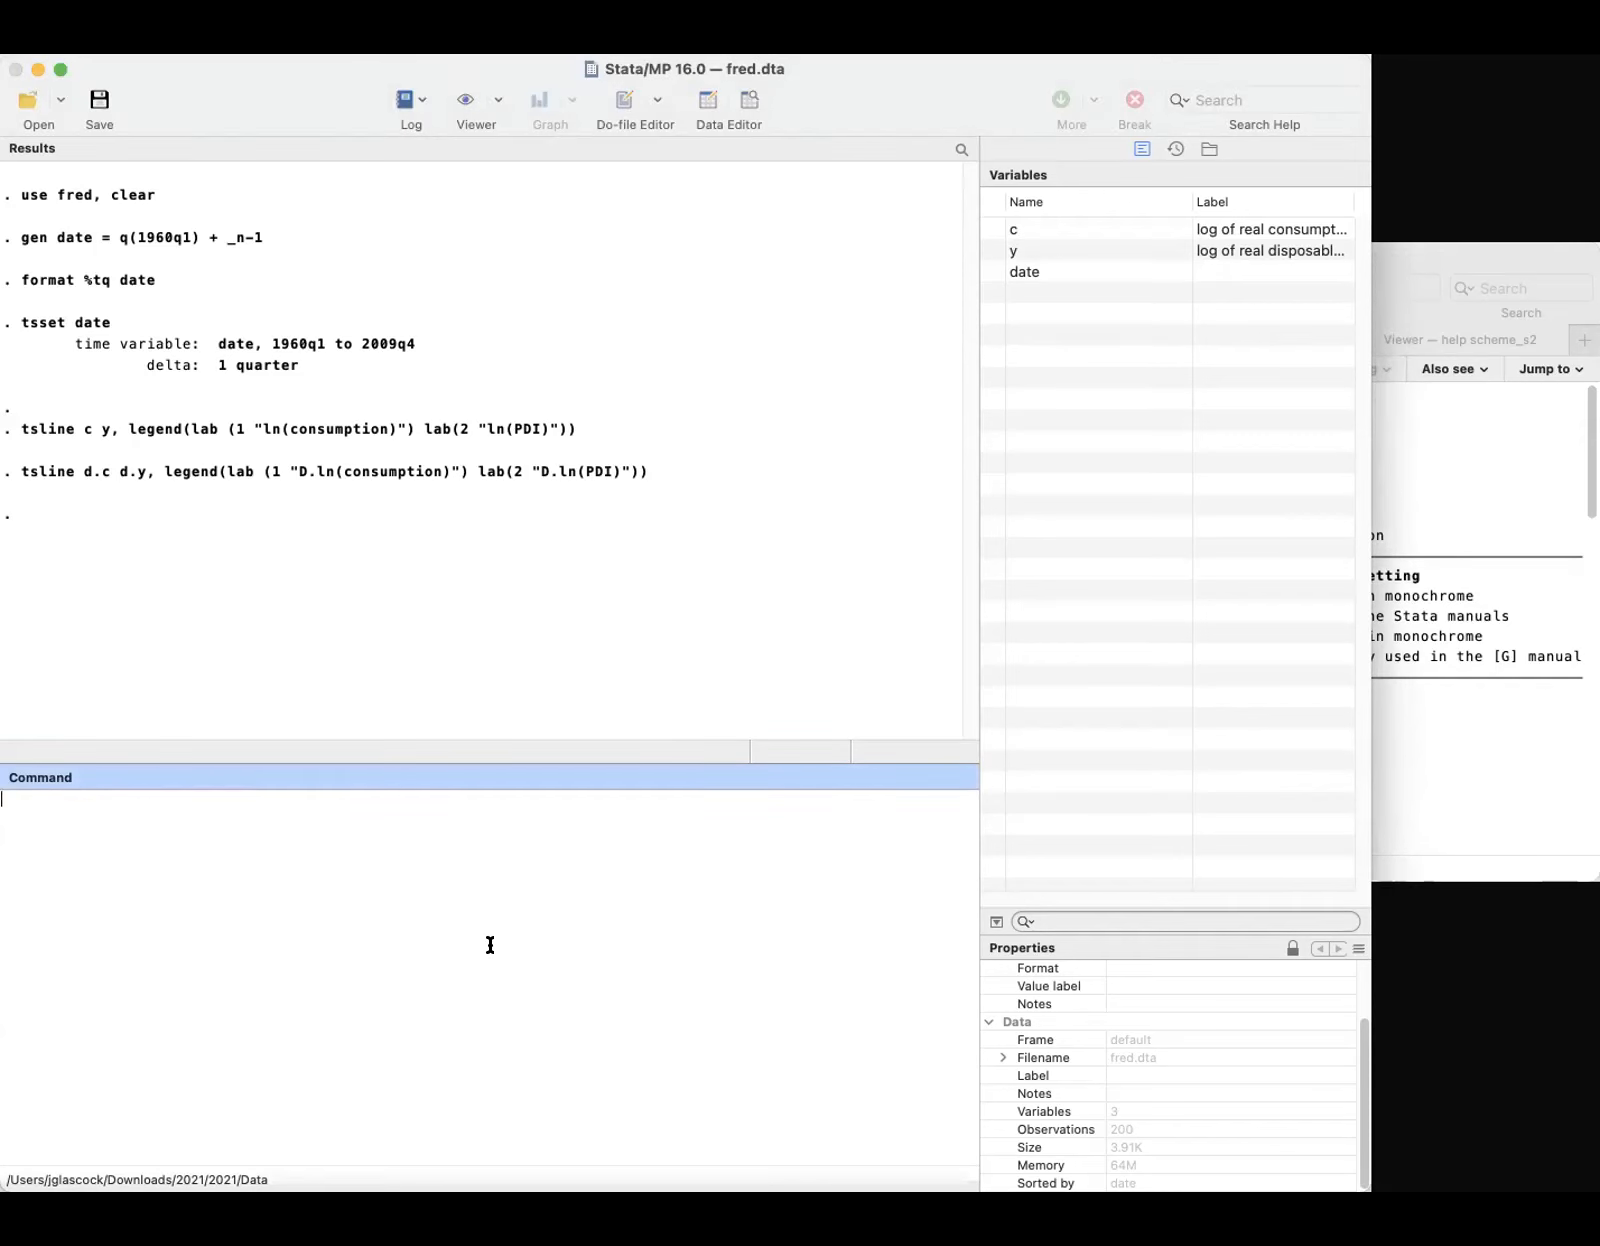
type("dfuller c, trend lags(3)")
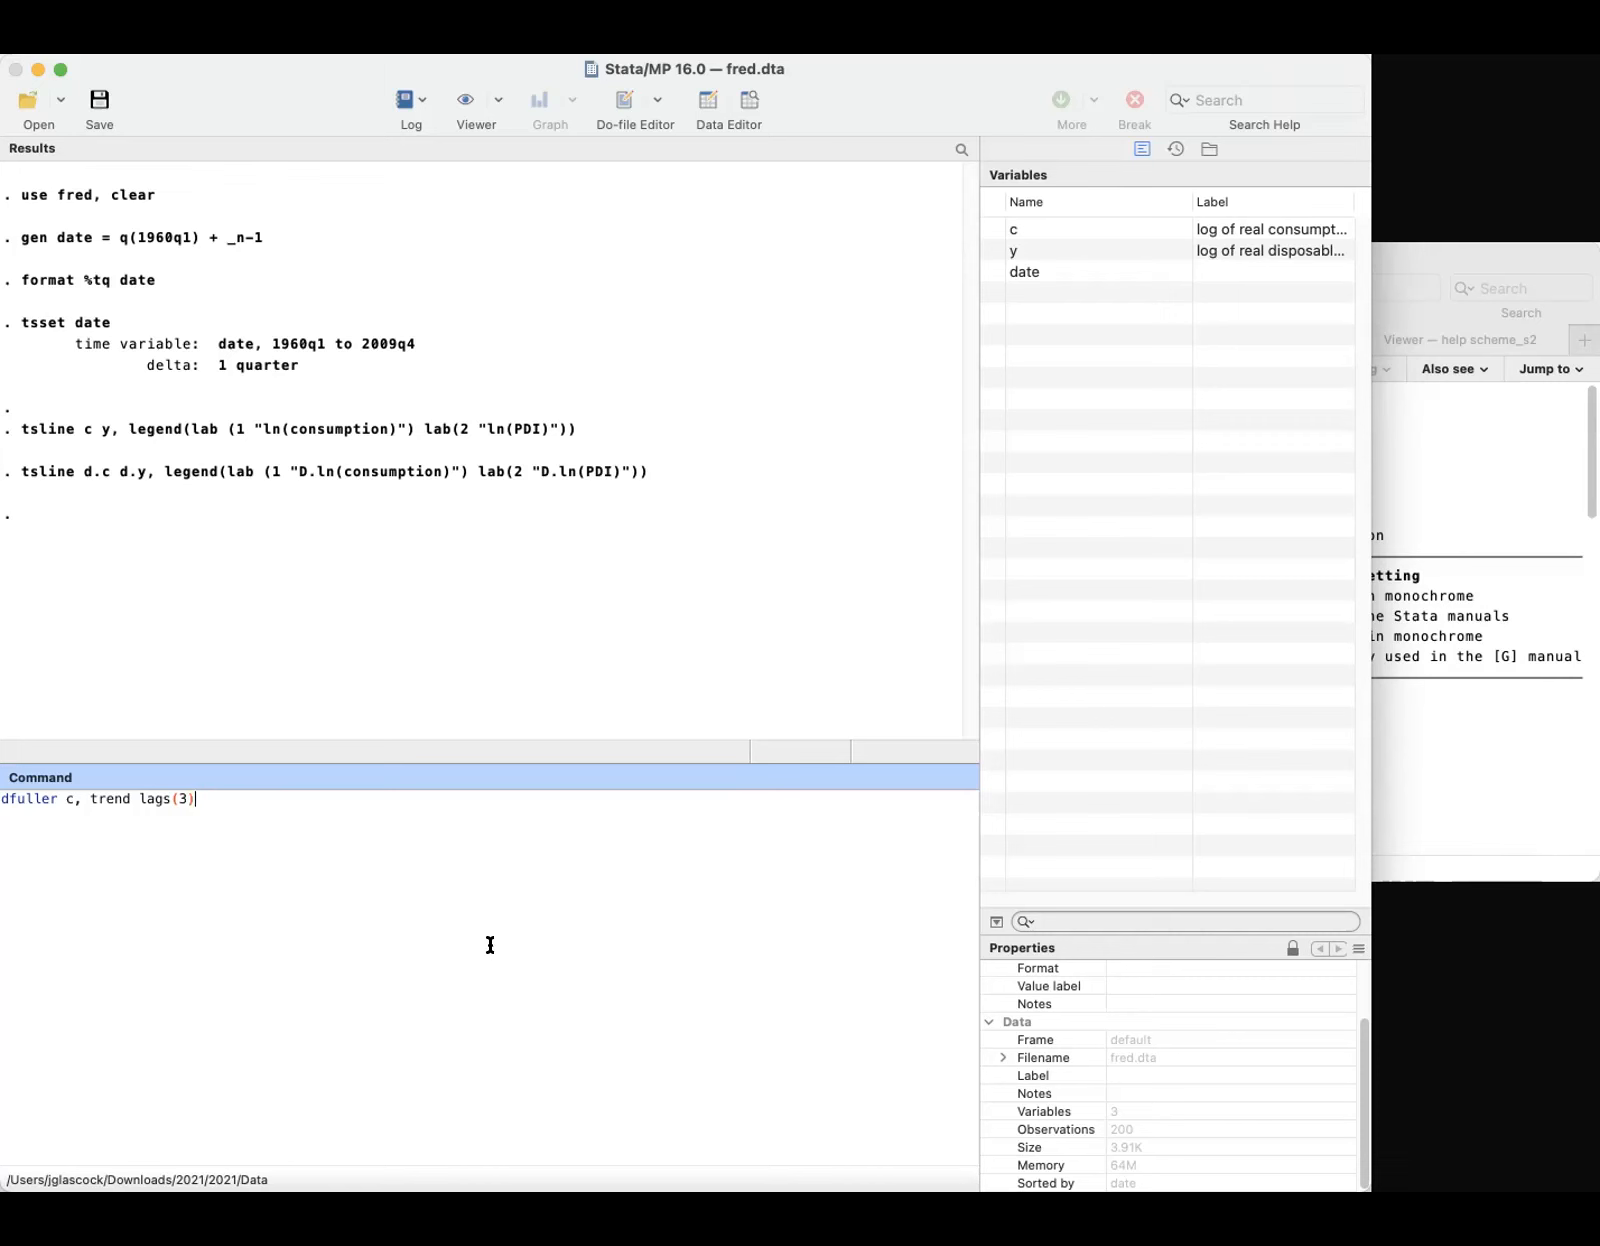
key("Return")
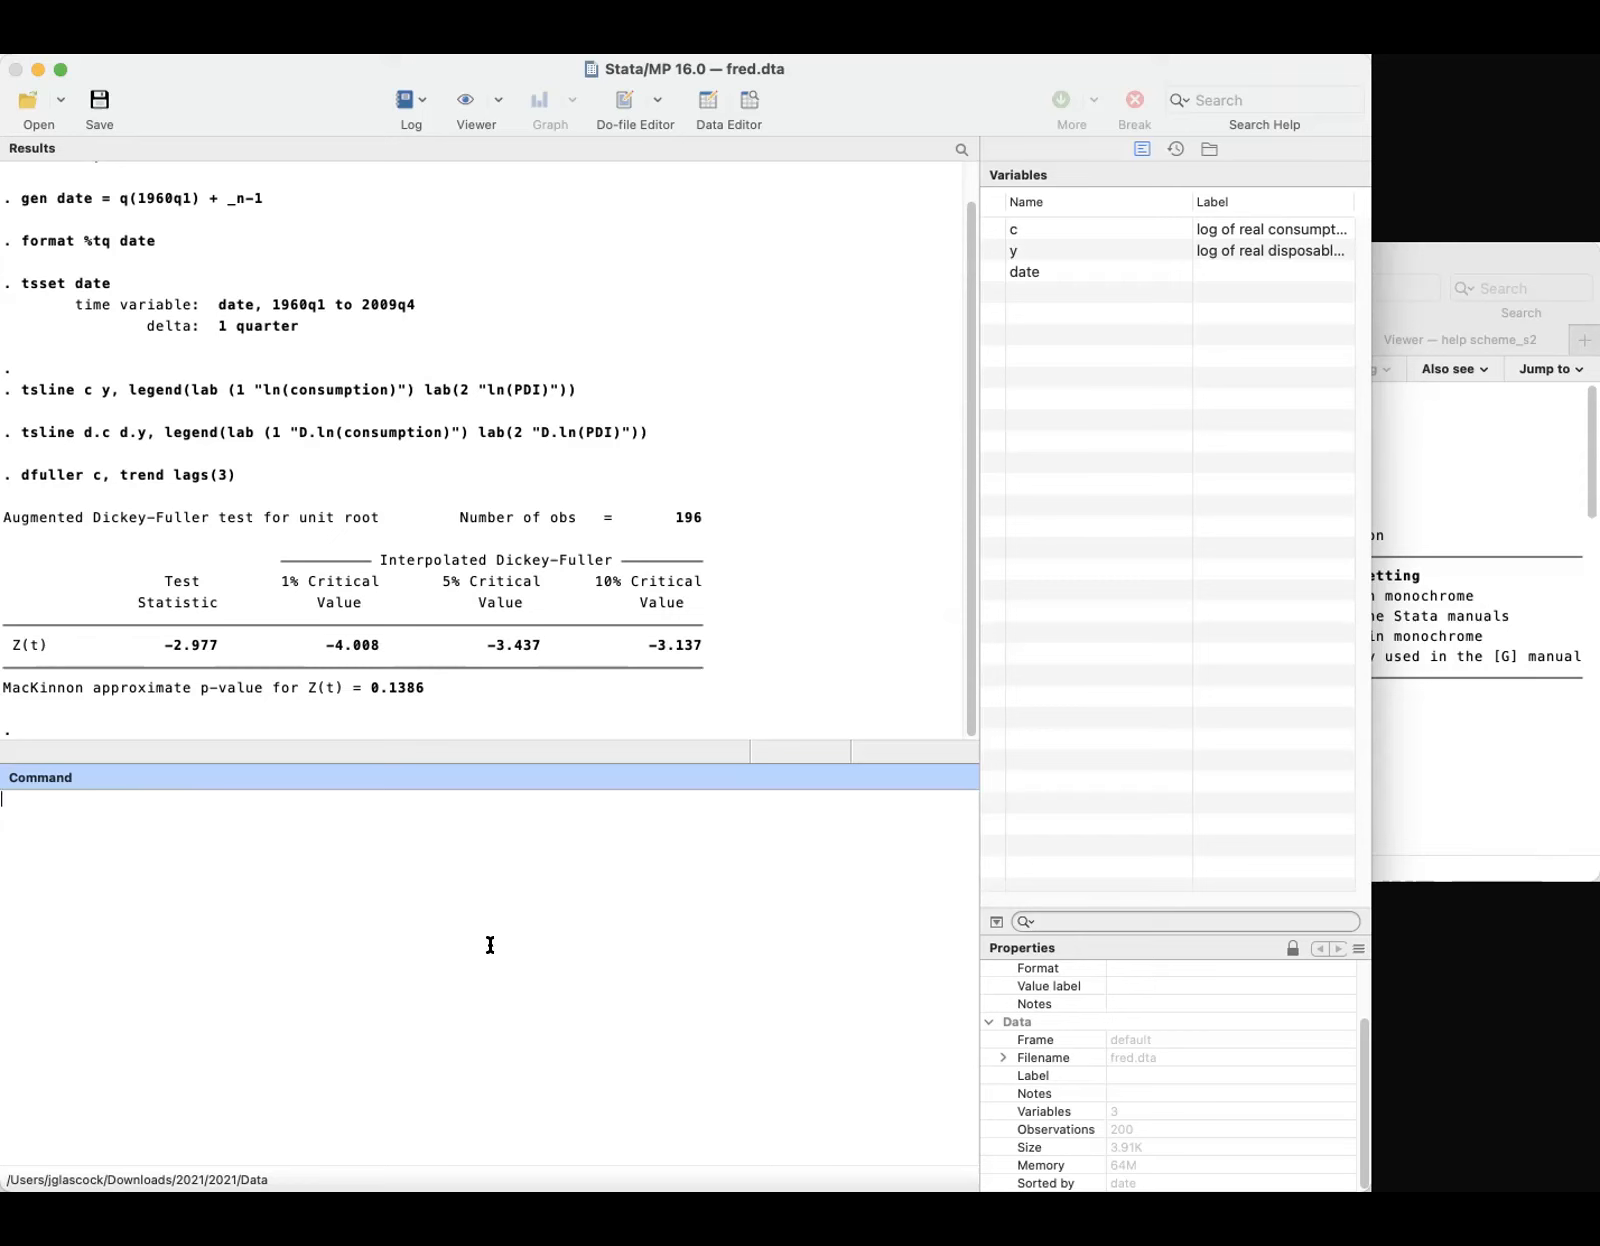
key("Up")
type("regress")
key("Return")
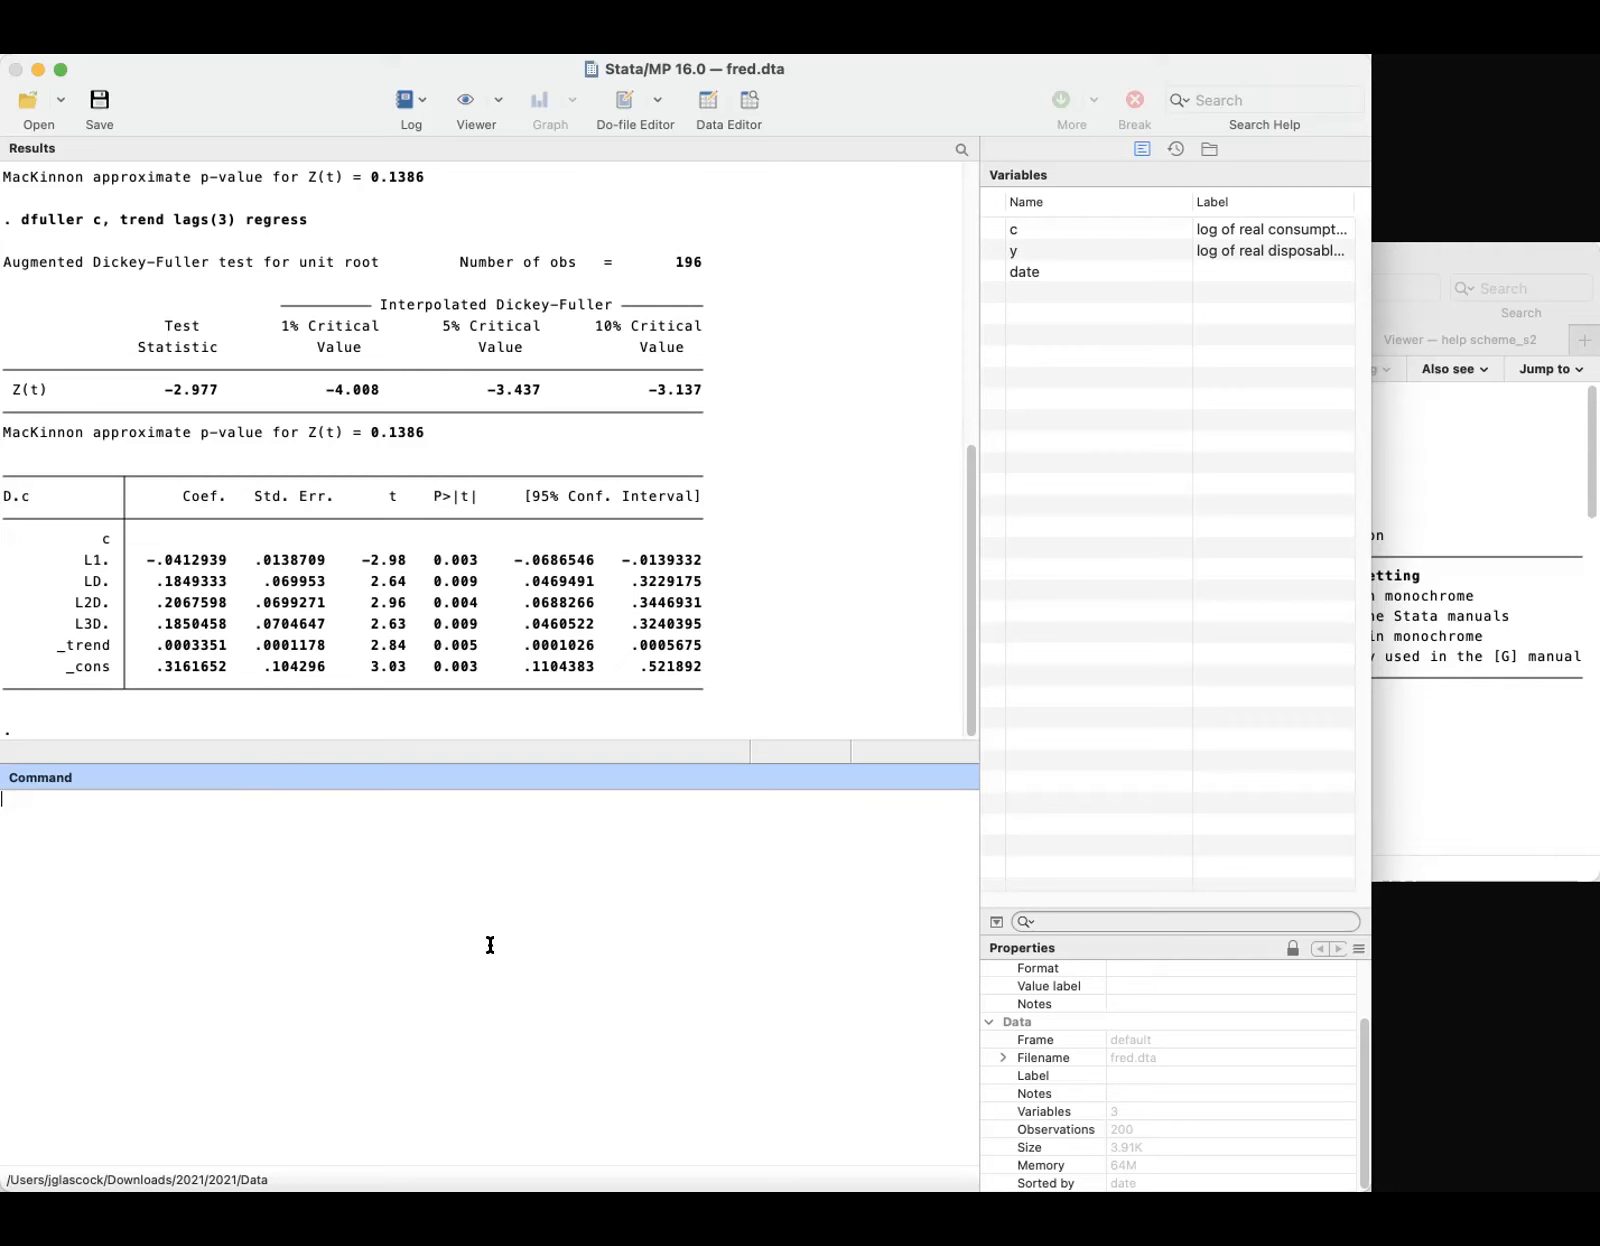
Rerun the Dickey-Fuller test on c with trend, 4 lags and the regression table
key("Page_Up")
key("Page_Up")
key("Left")
key("BackSpace")
type("4")
key("Right")
type("regress")
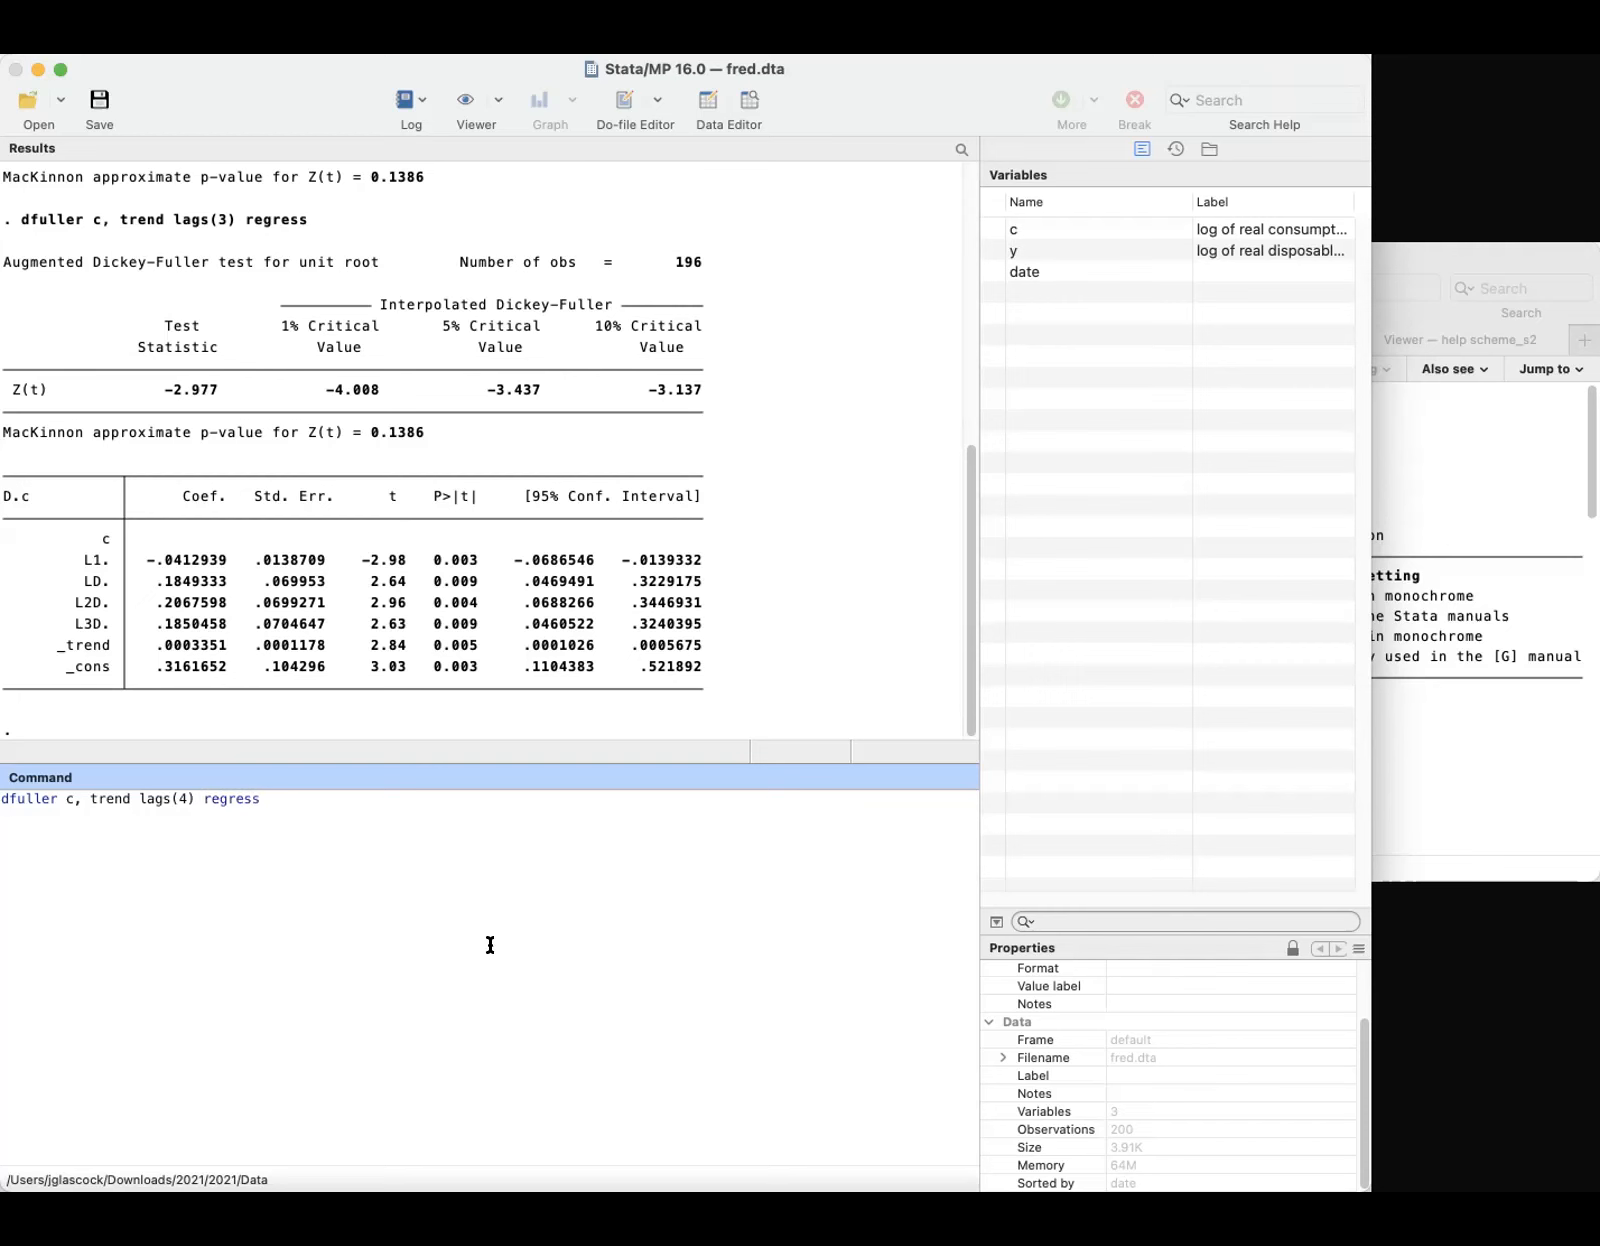
key("Return")
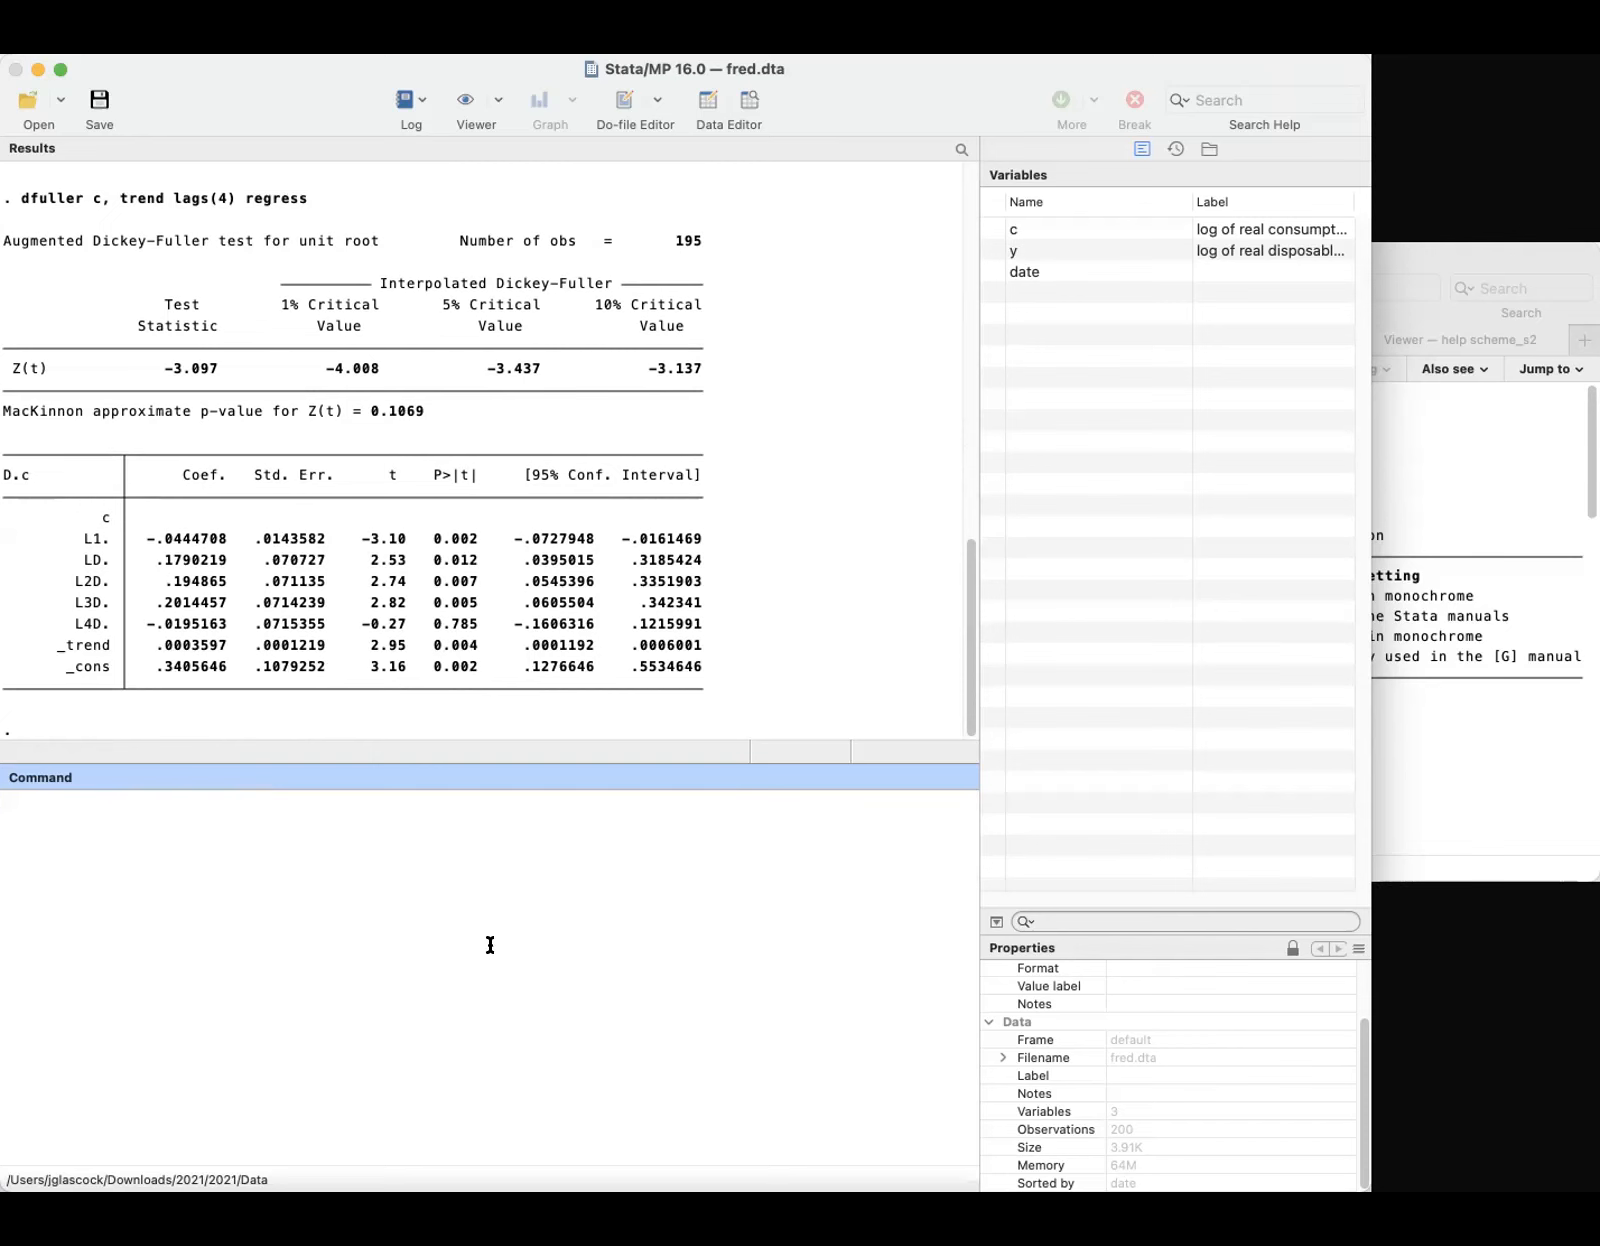
Run the Dickey-Fuller test on c again using trend, 3 lags and the regress option
type("dfuller c, trend lags(3)")
type("regress")
key("Return")
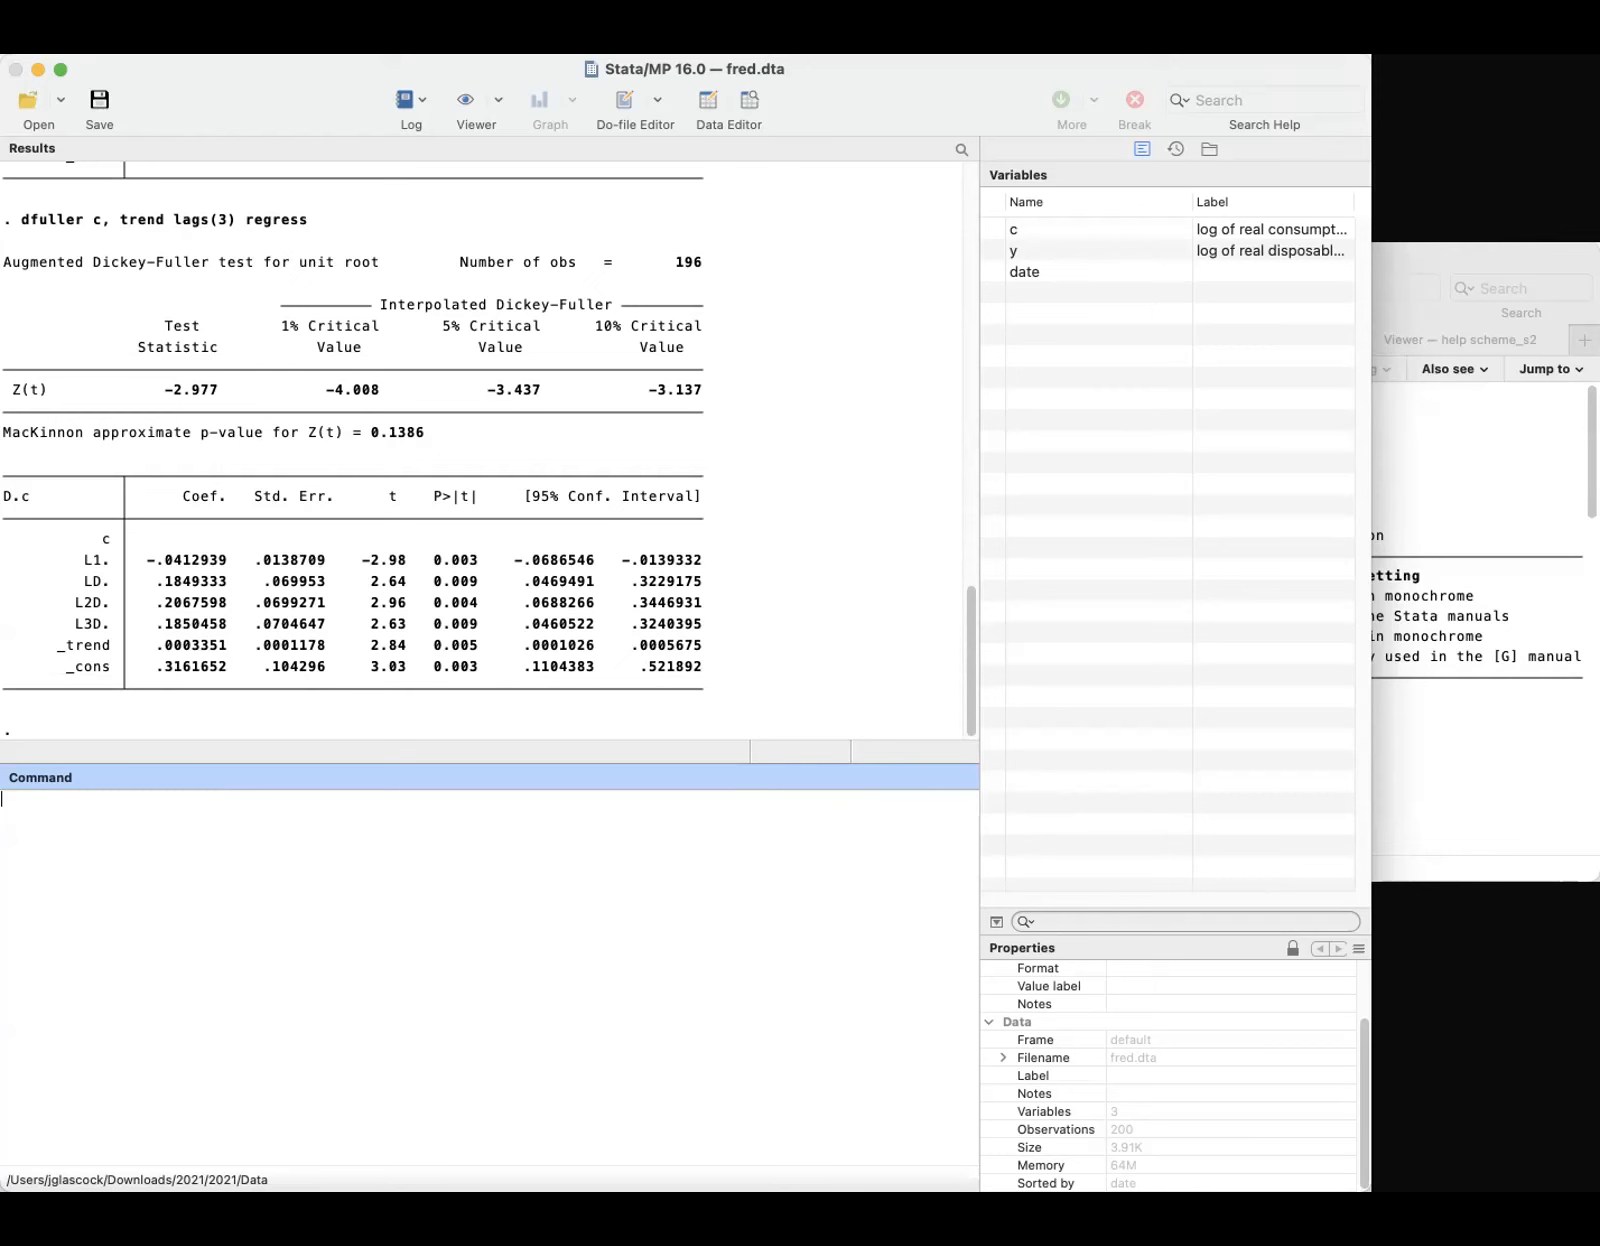
Run a basic Dickey-Fuller unit root test on y without any options
left_click(1590, 914)
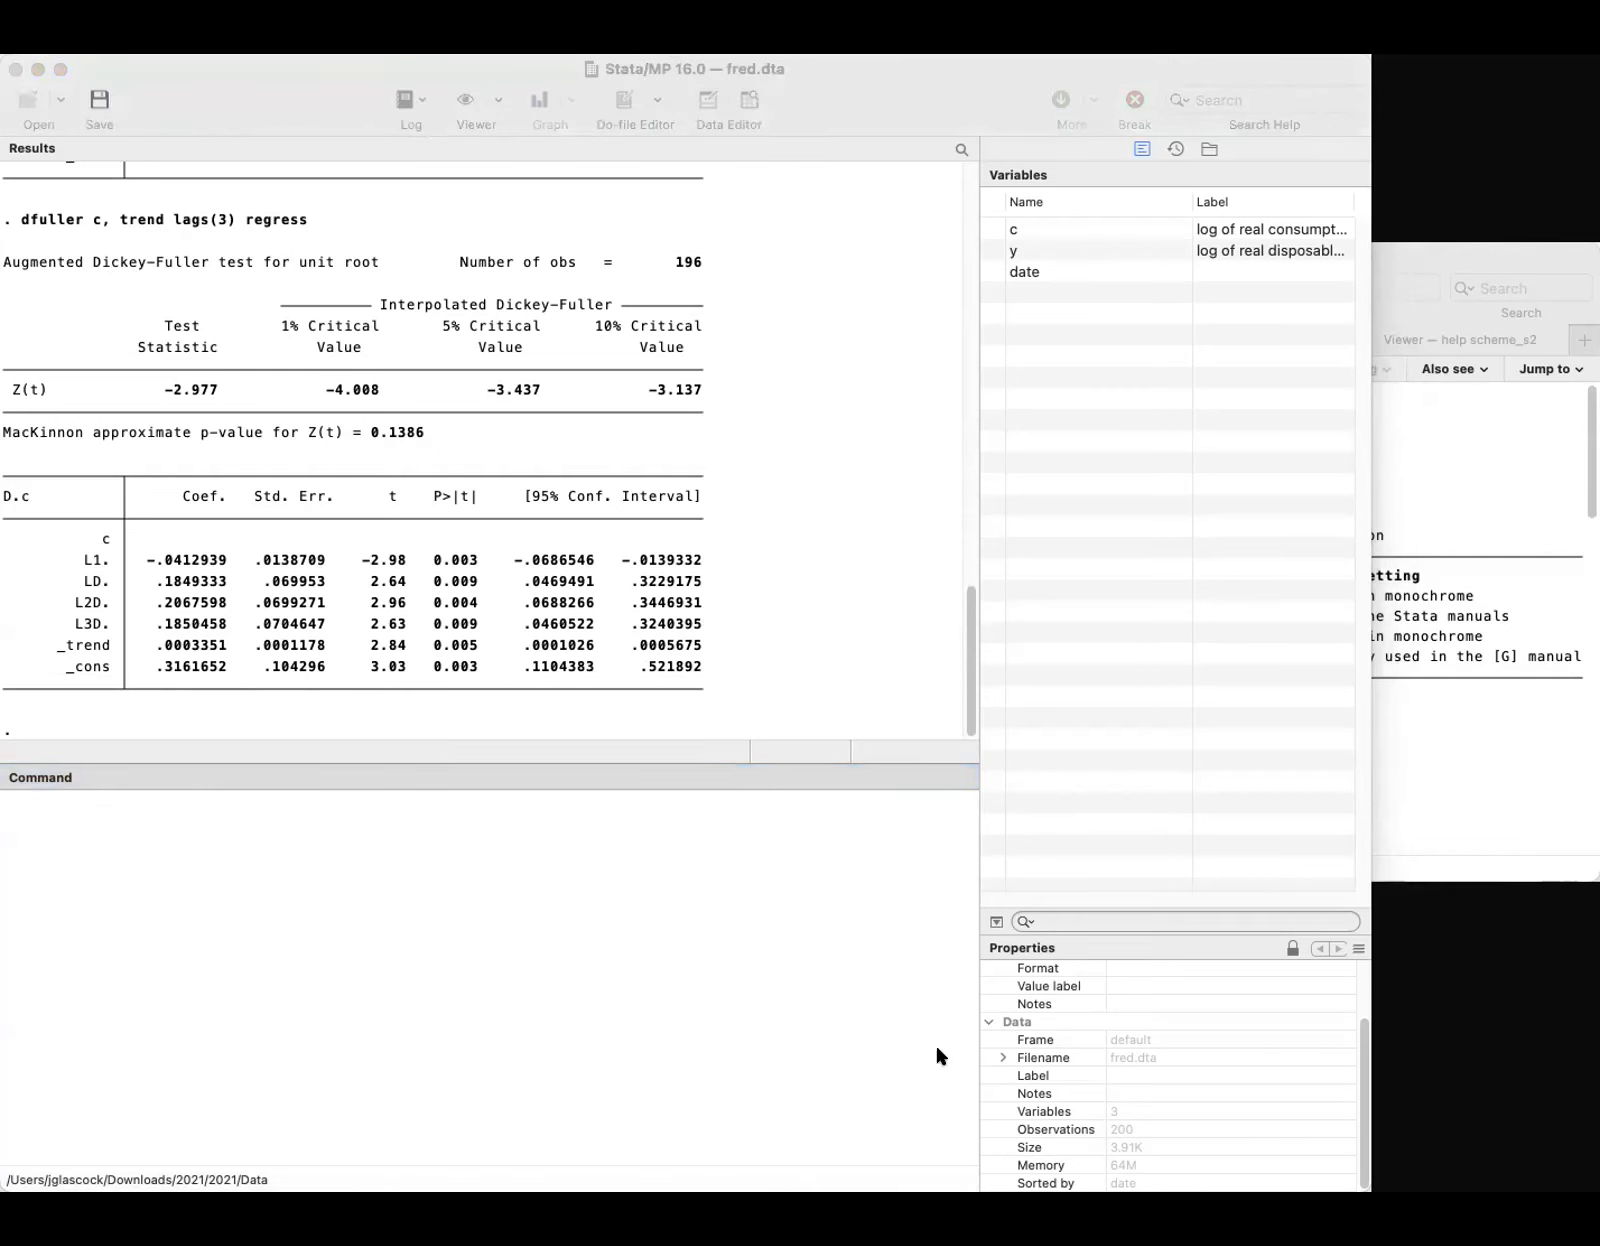
left_click(540, 1015)
type("dfuller y")
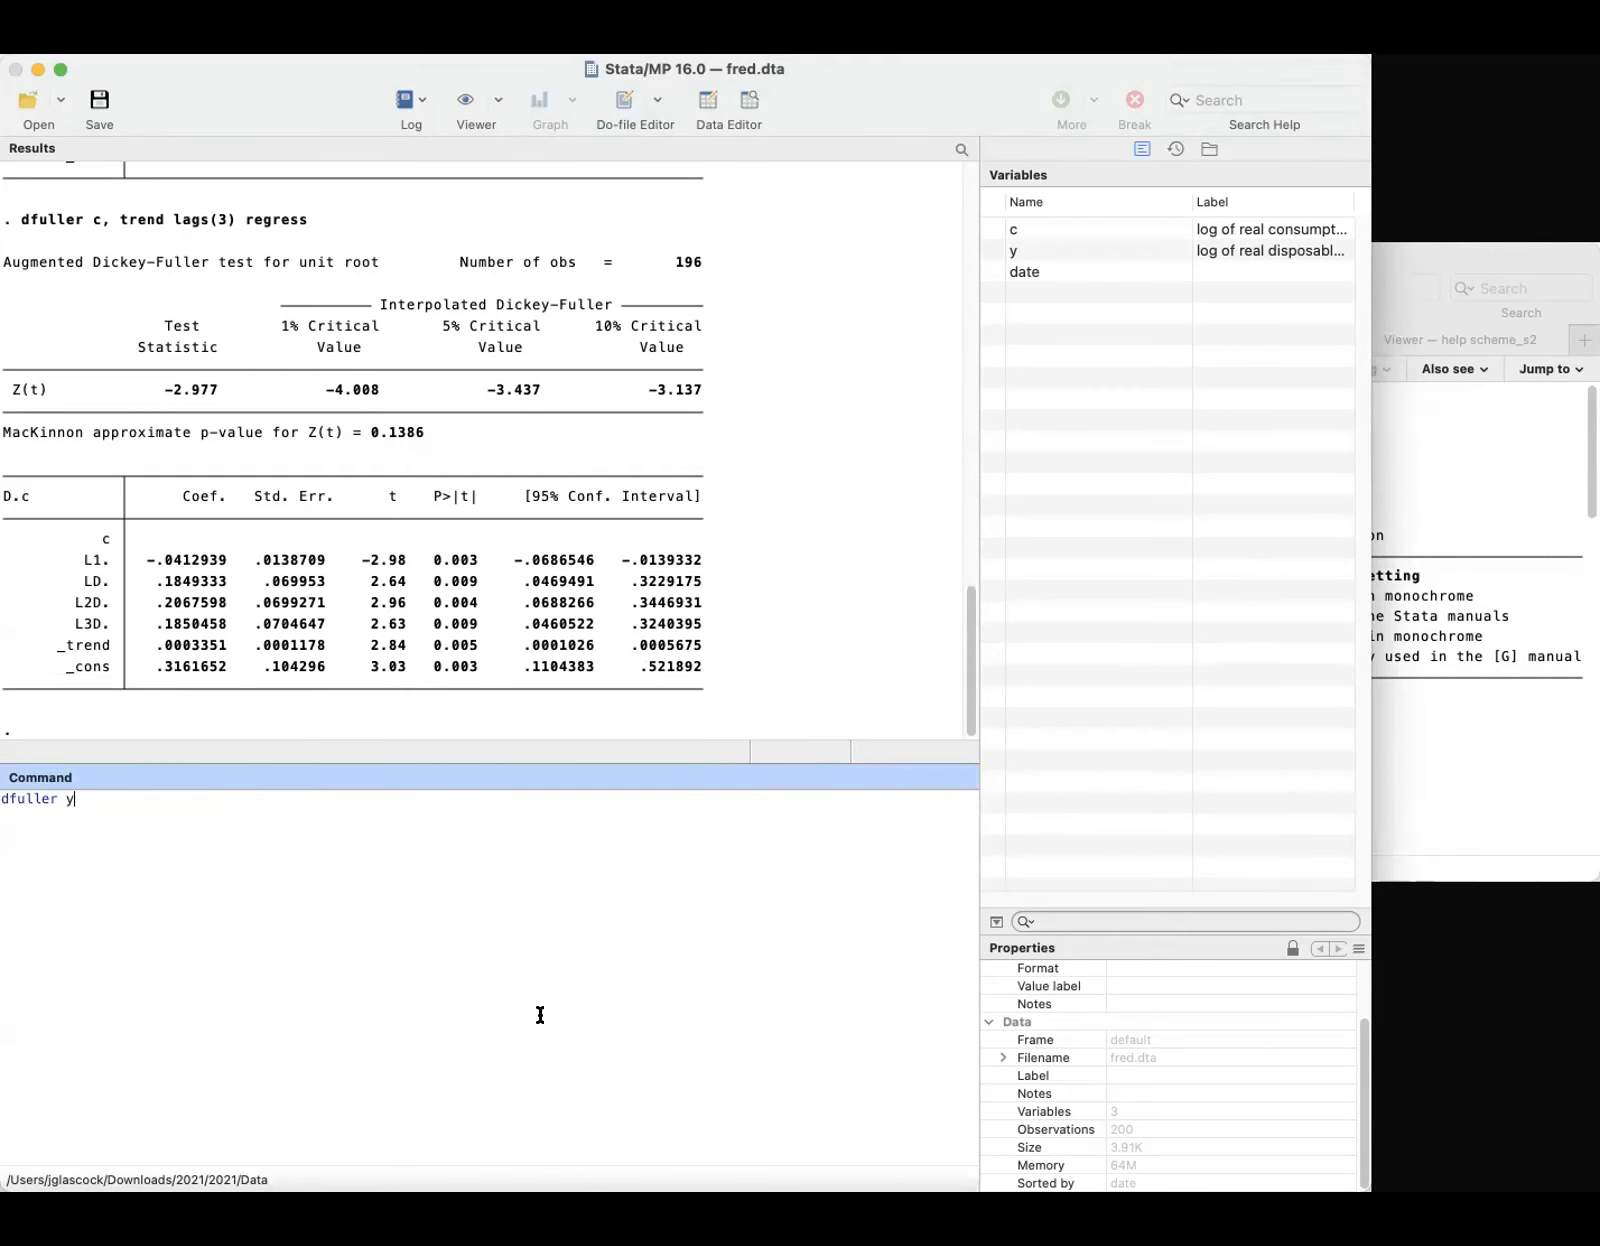
key("Return")
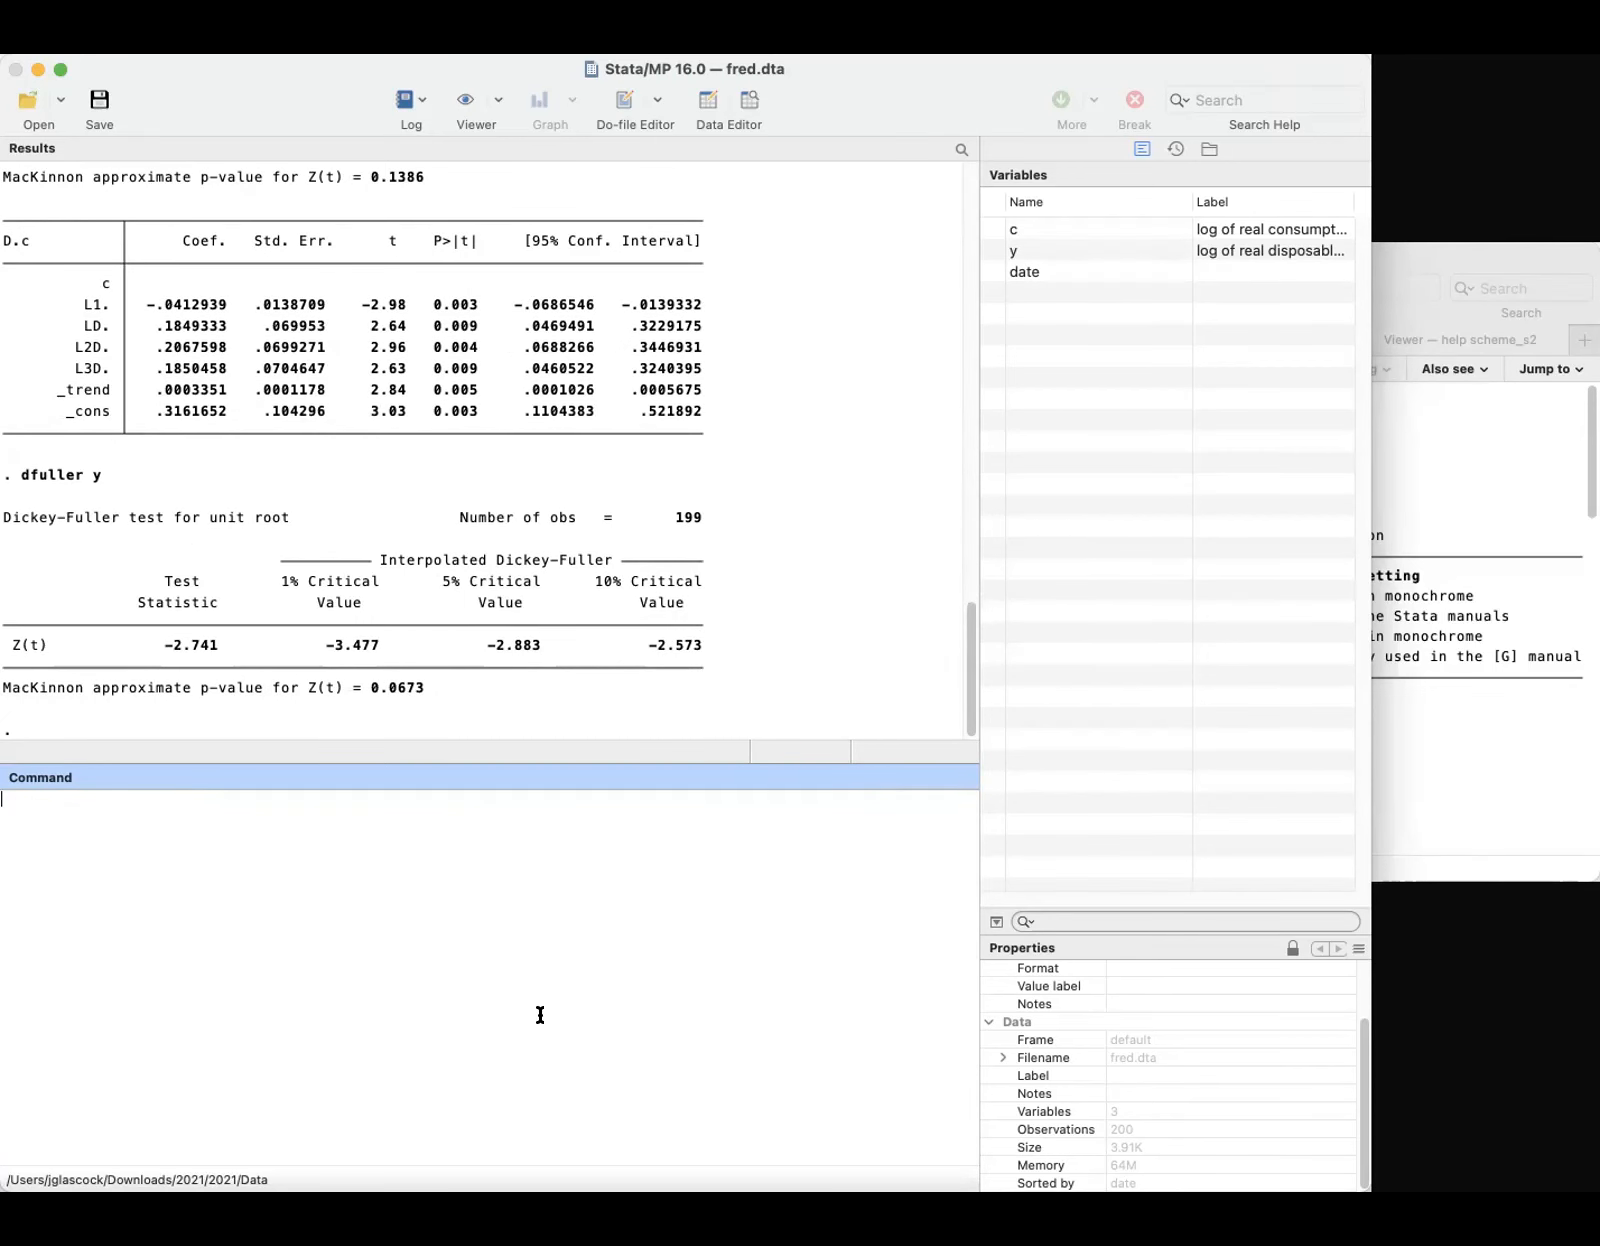
Repeat the Dickey-Fuller test on y with the trend and regress options
key("Page_Up")
type(",")
type("nd regress")
key("Return")
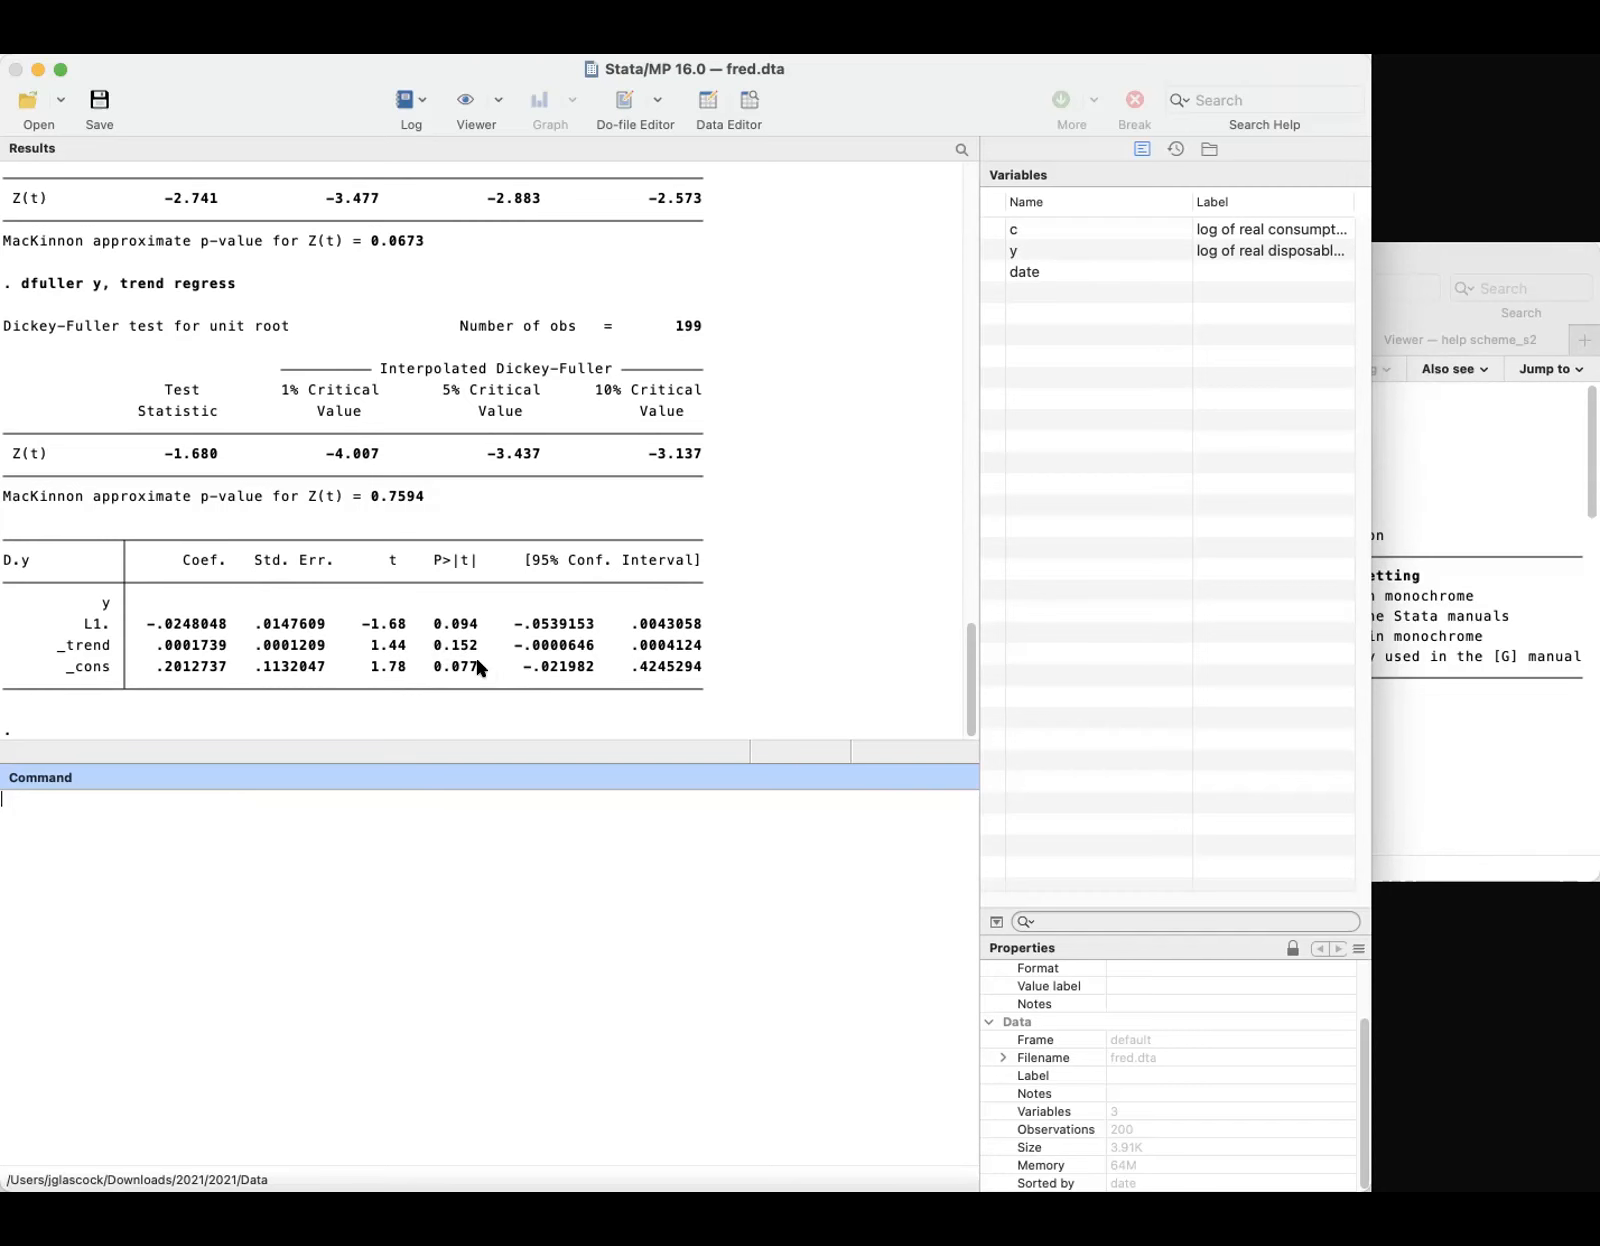
Run the augmented Dickey-Fuller test on y with trend, 3 lags and the regression table
scroll(472, 650, "up", 5)
scroll(161, 462, "down", 3)
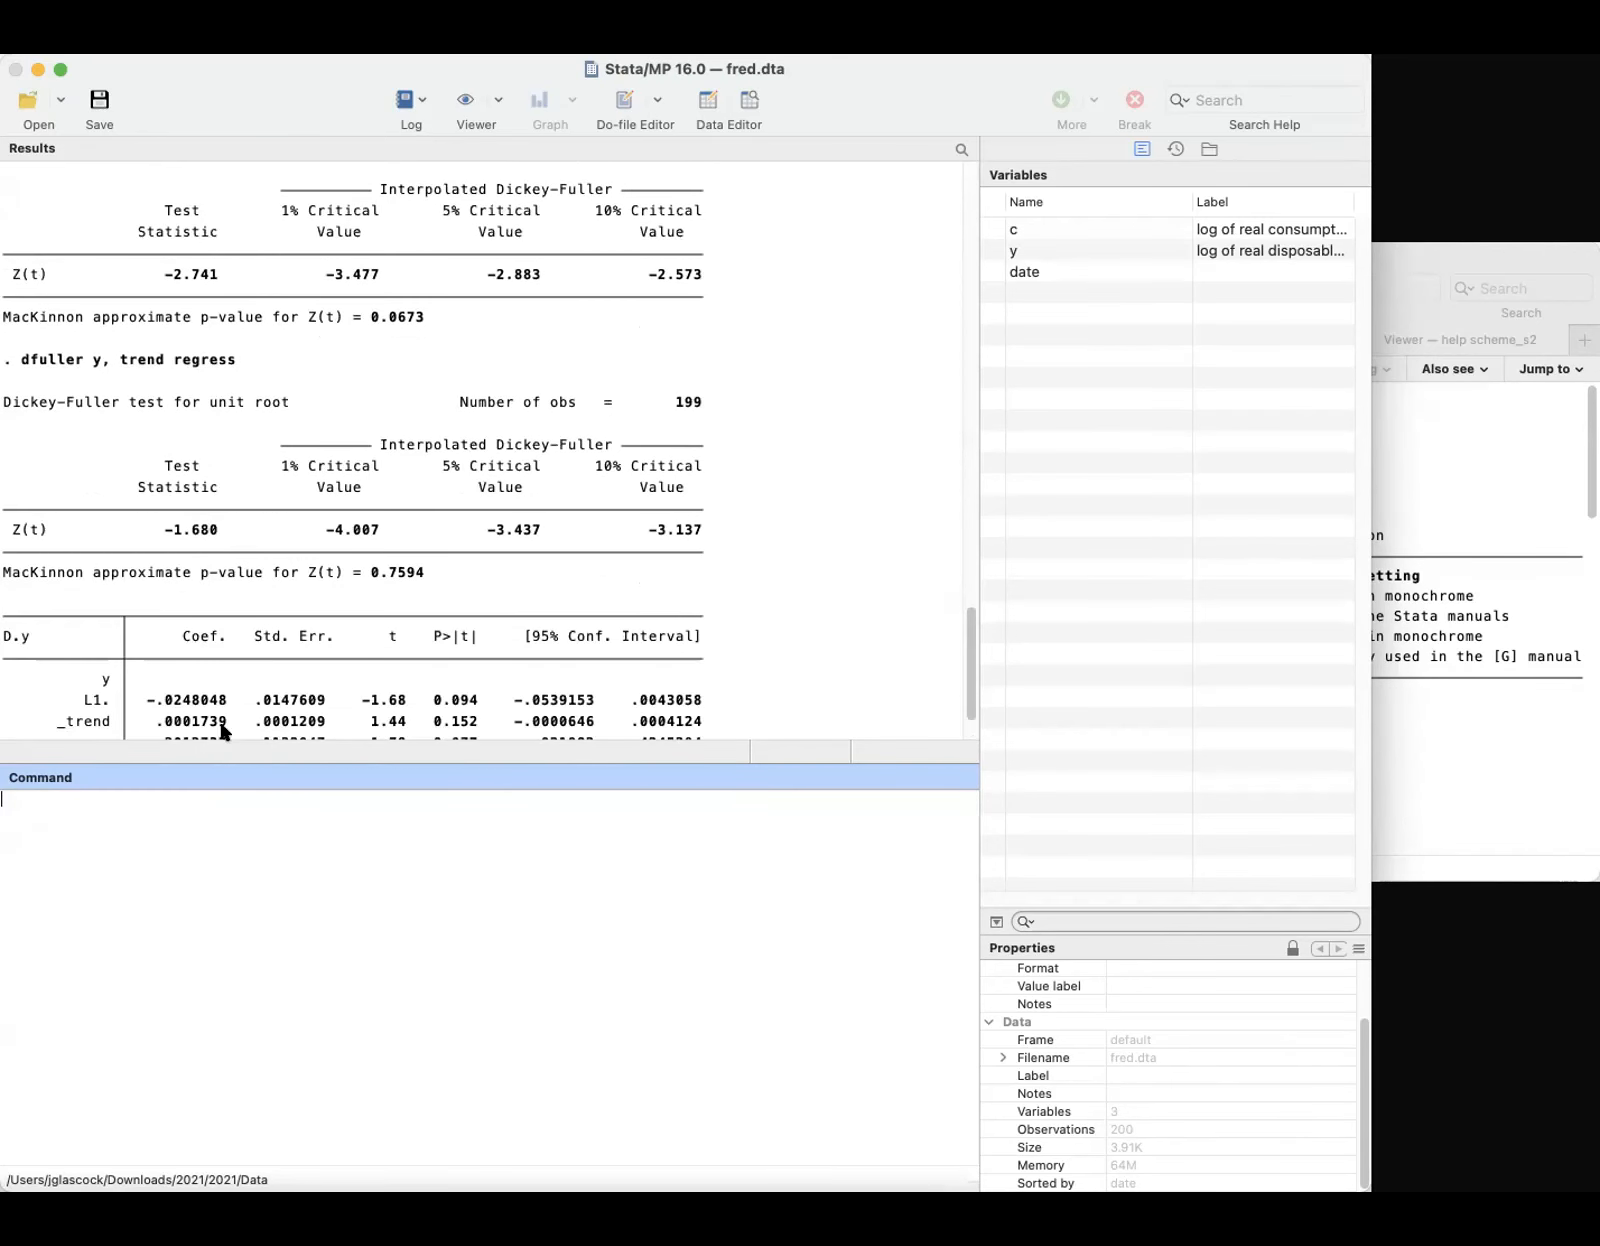
type("dfu")
key("BackSpace")
key("BackSpace")
key("BackSpace")
type("dfu")
key("BackSpace")
key("BackSpace")
key("BackSpace")
type("dfuller y, trend lags(3) regress")
key("Return")
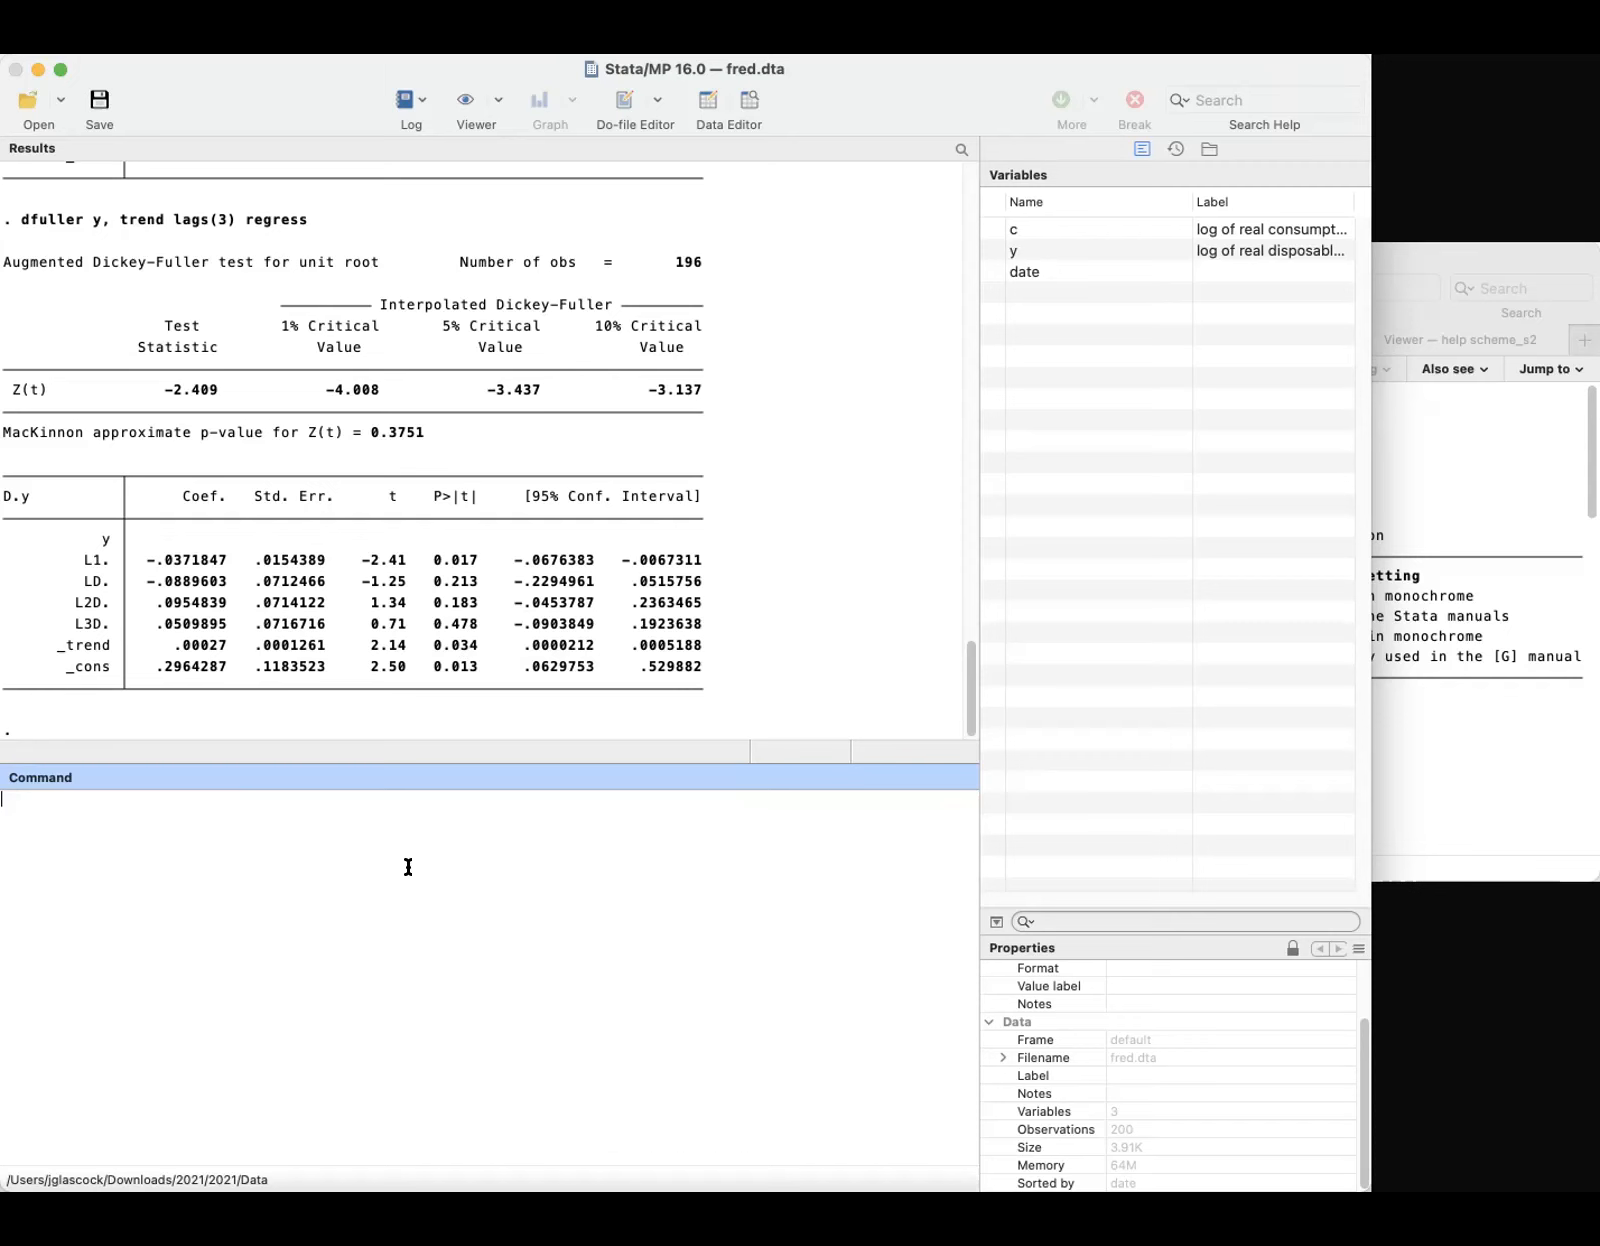
Reuse the previous dfuller command for y with the lag order reduced to 2
left_click_drag(315, 219, 22, 218)
key("super+c")
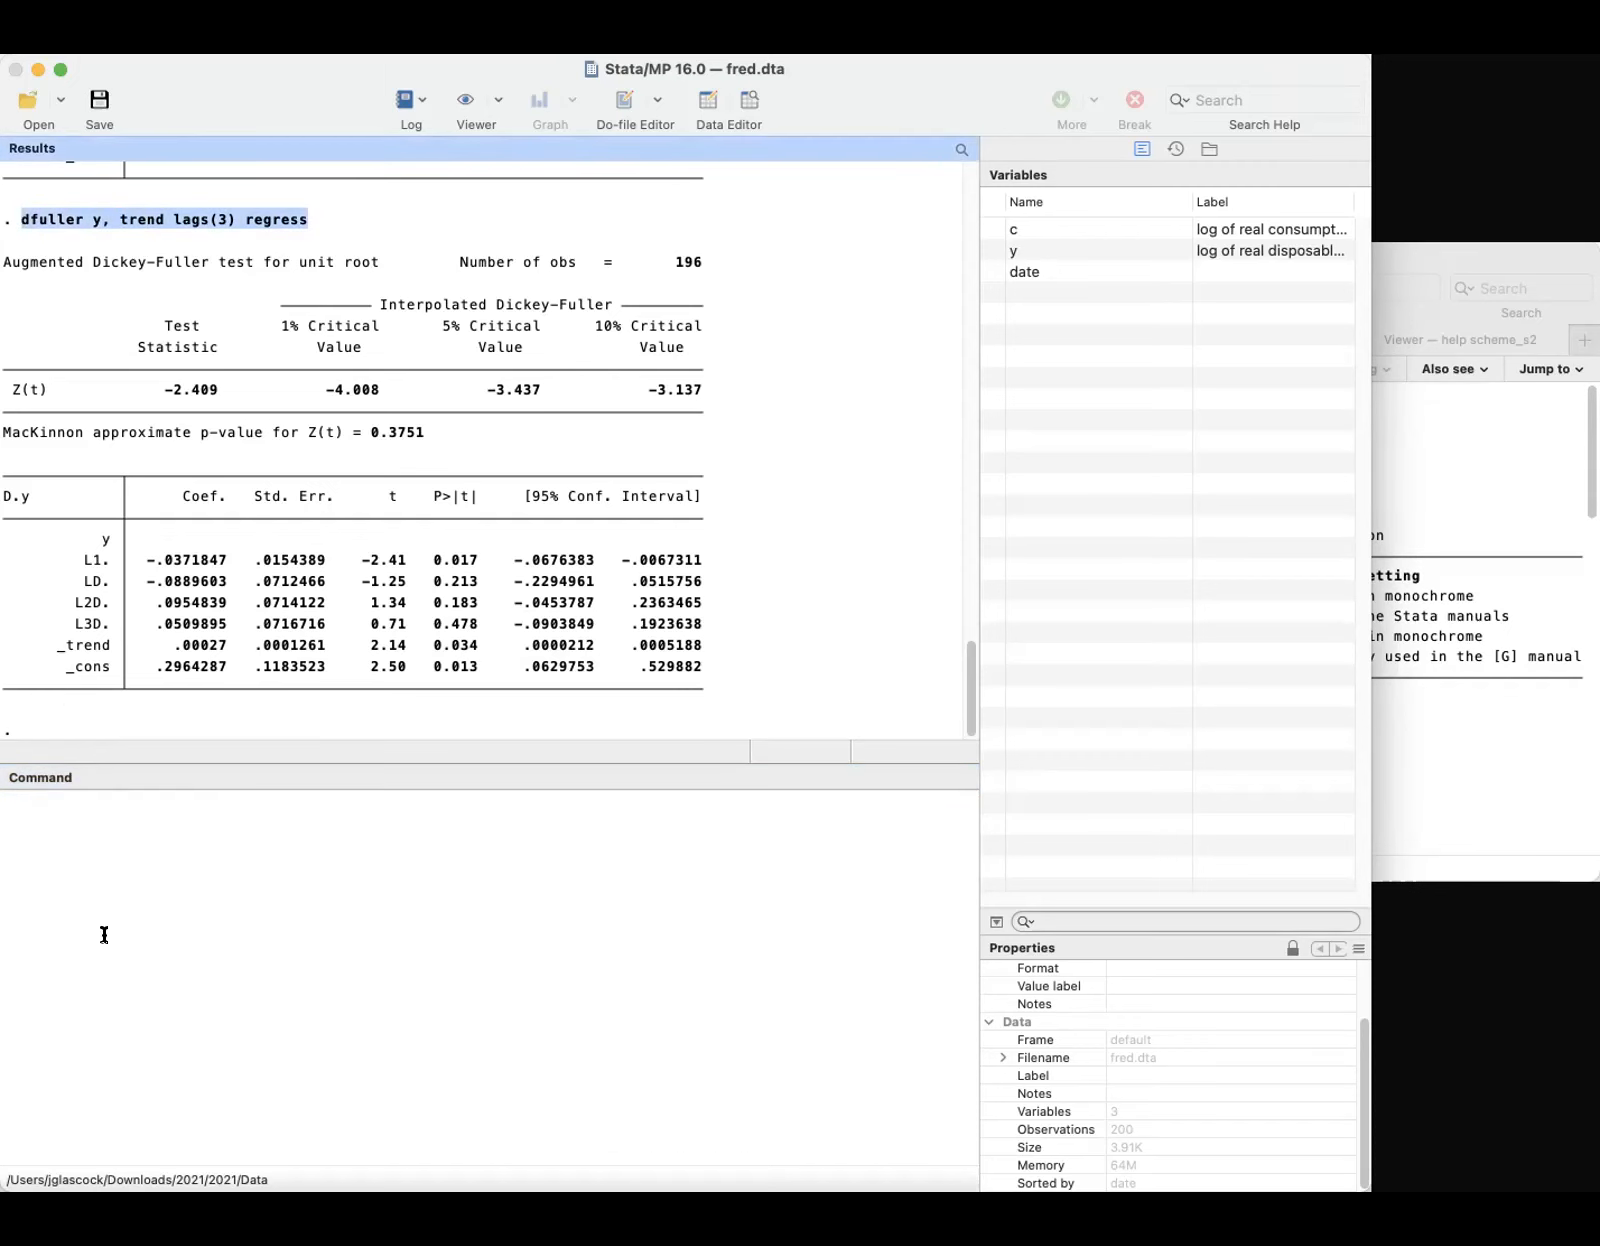
left_click(90, 878)
key("super+v")
left_click(186, 792)
key("BackSpace")
type("2")
key("Return")
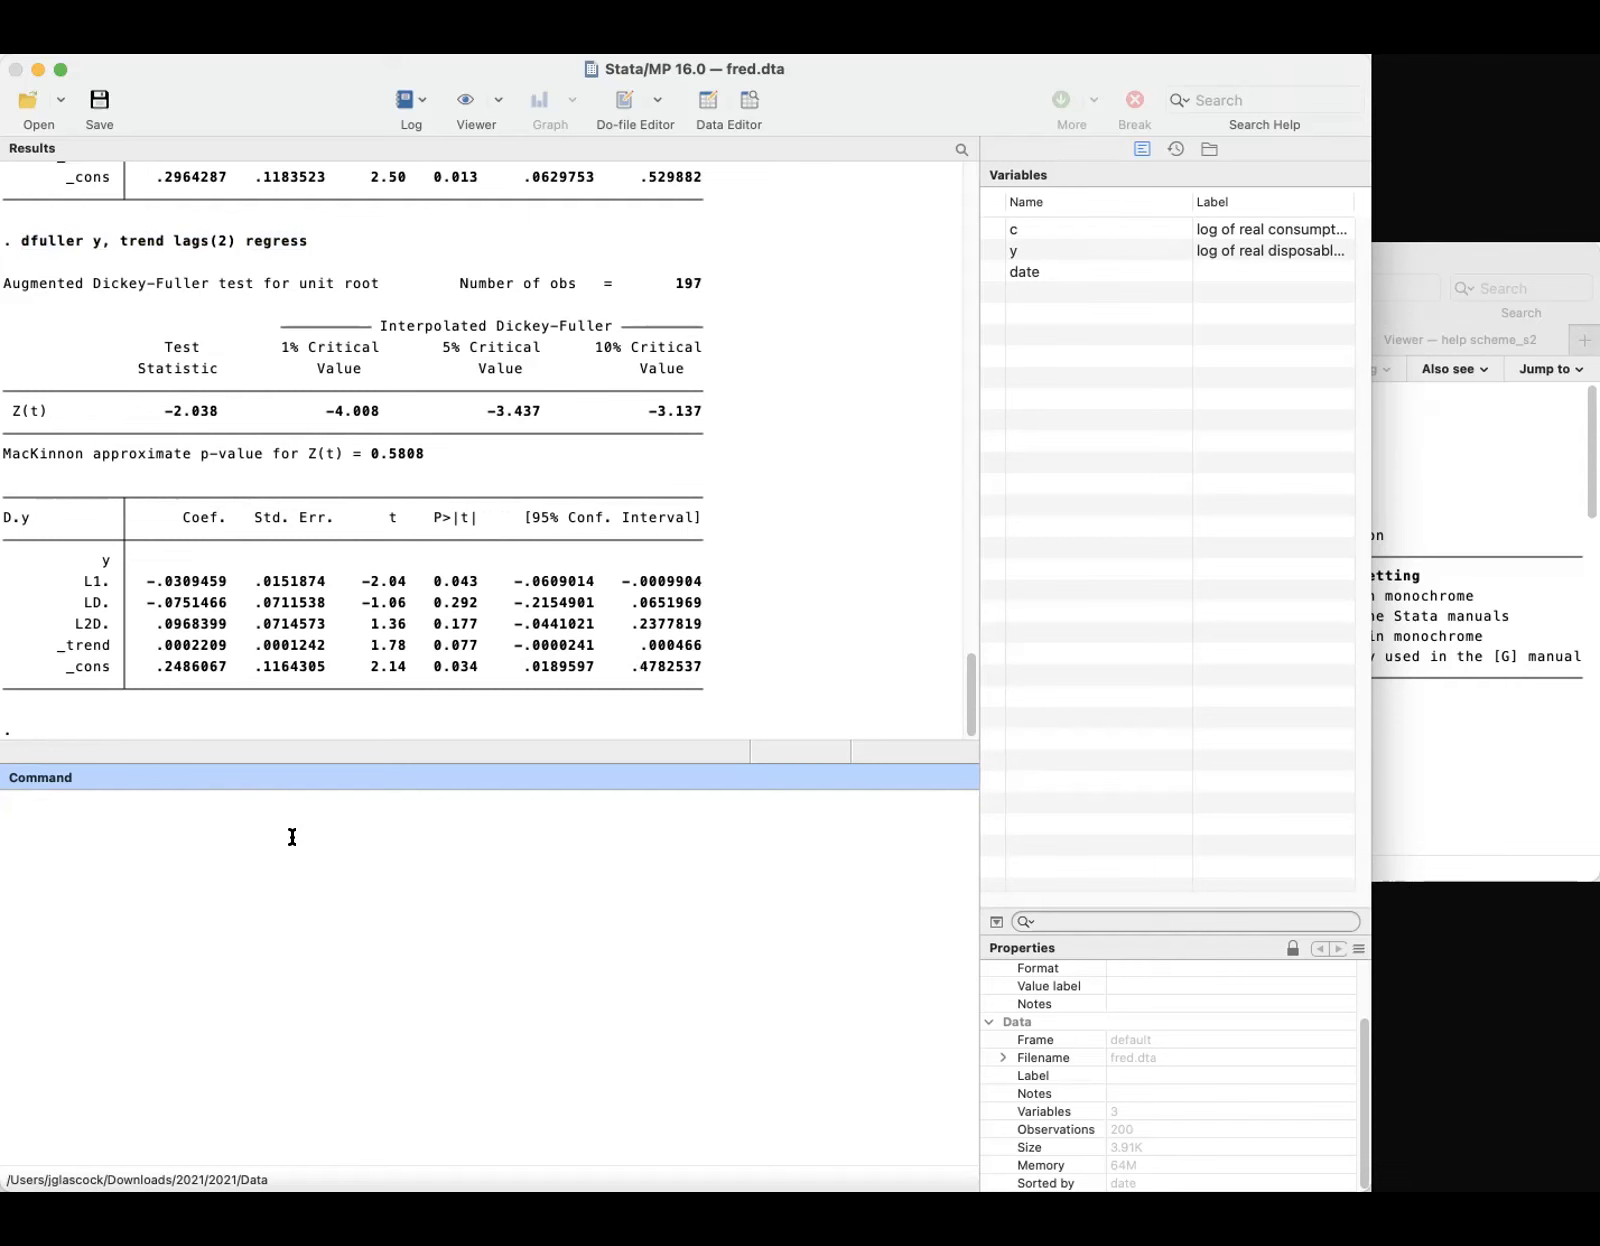
Run the trend and regress Dickey-Fuller test on y with the lag order set to 1
key("Page_Up")
key("Page_Up")
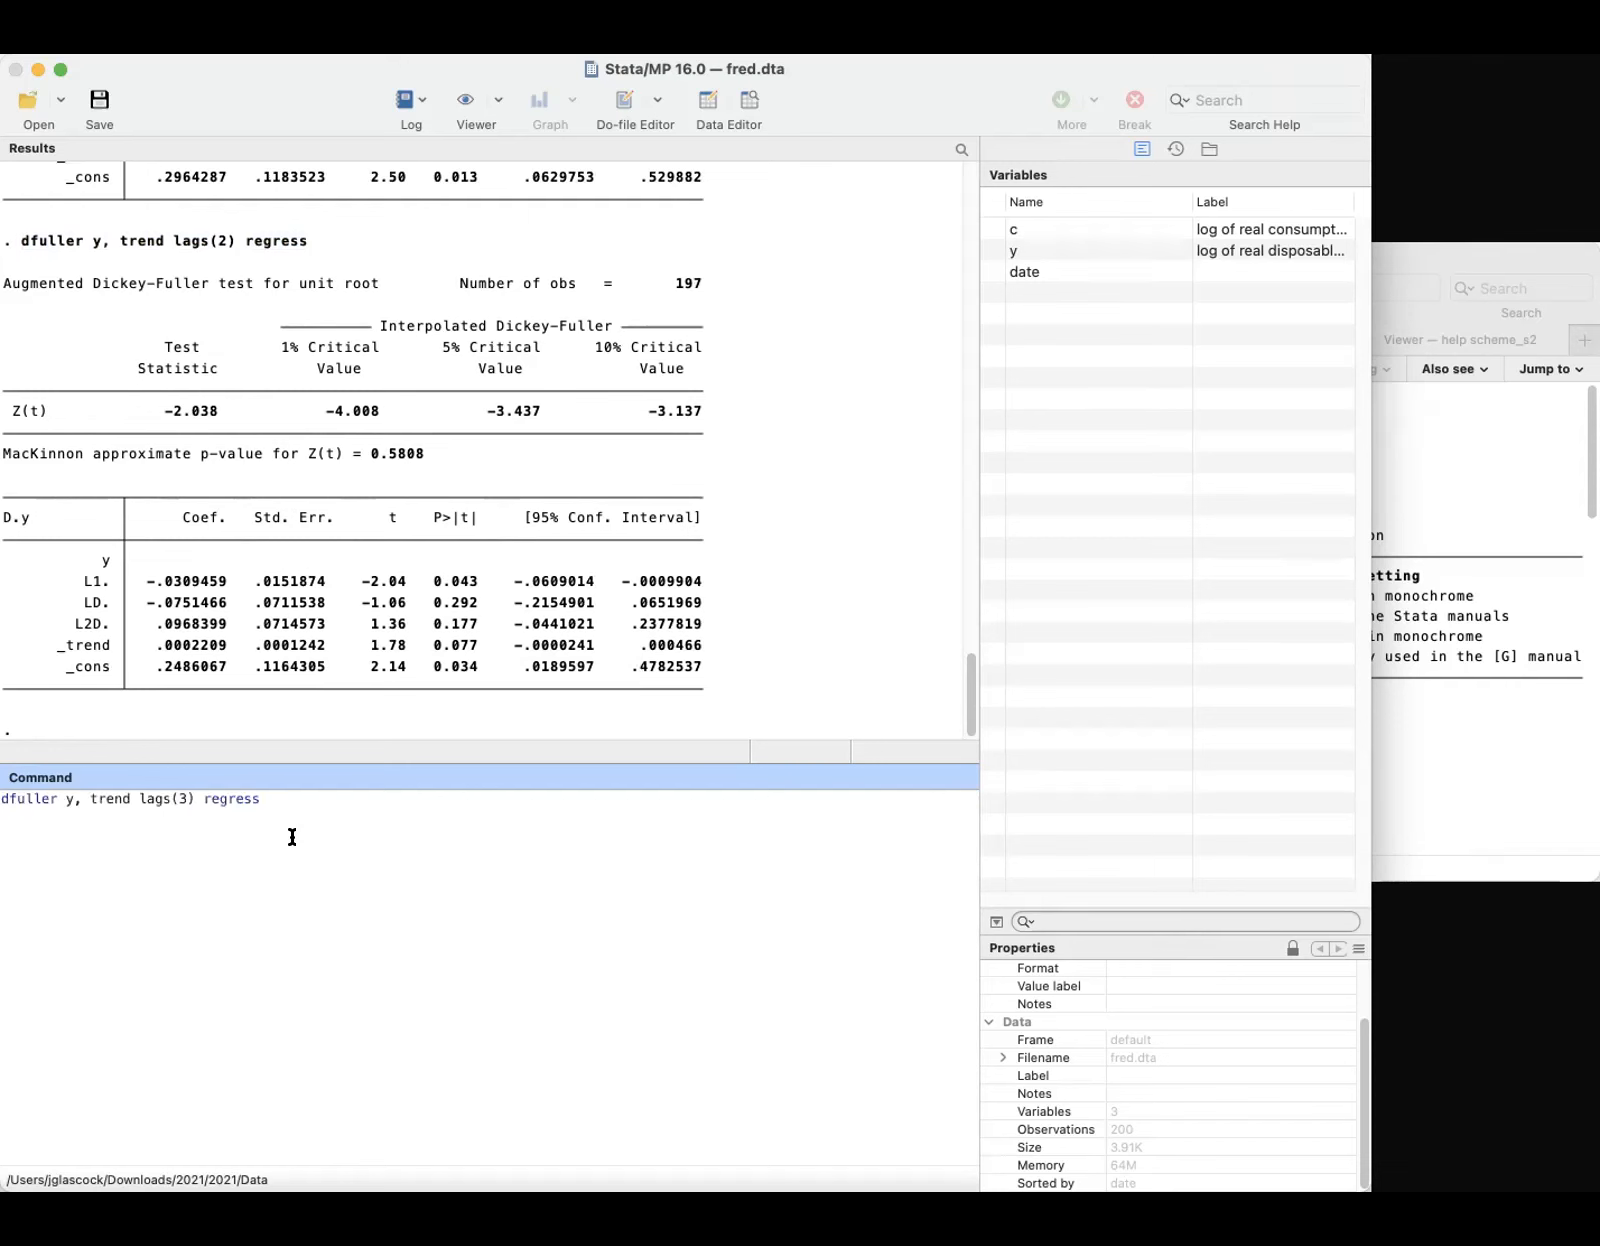
key("Left")
key("Left")
key("Left")
key("Left")
key("Left")
key("Left")
key("Left")
key("BackSpace")
type("1")
key("Return")
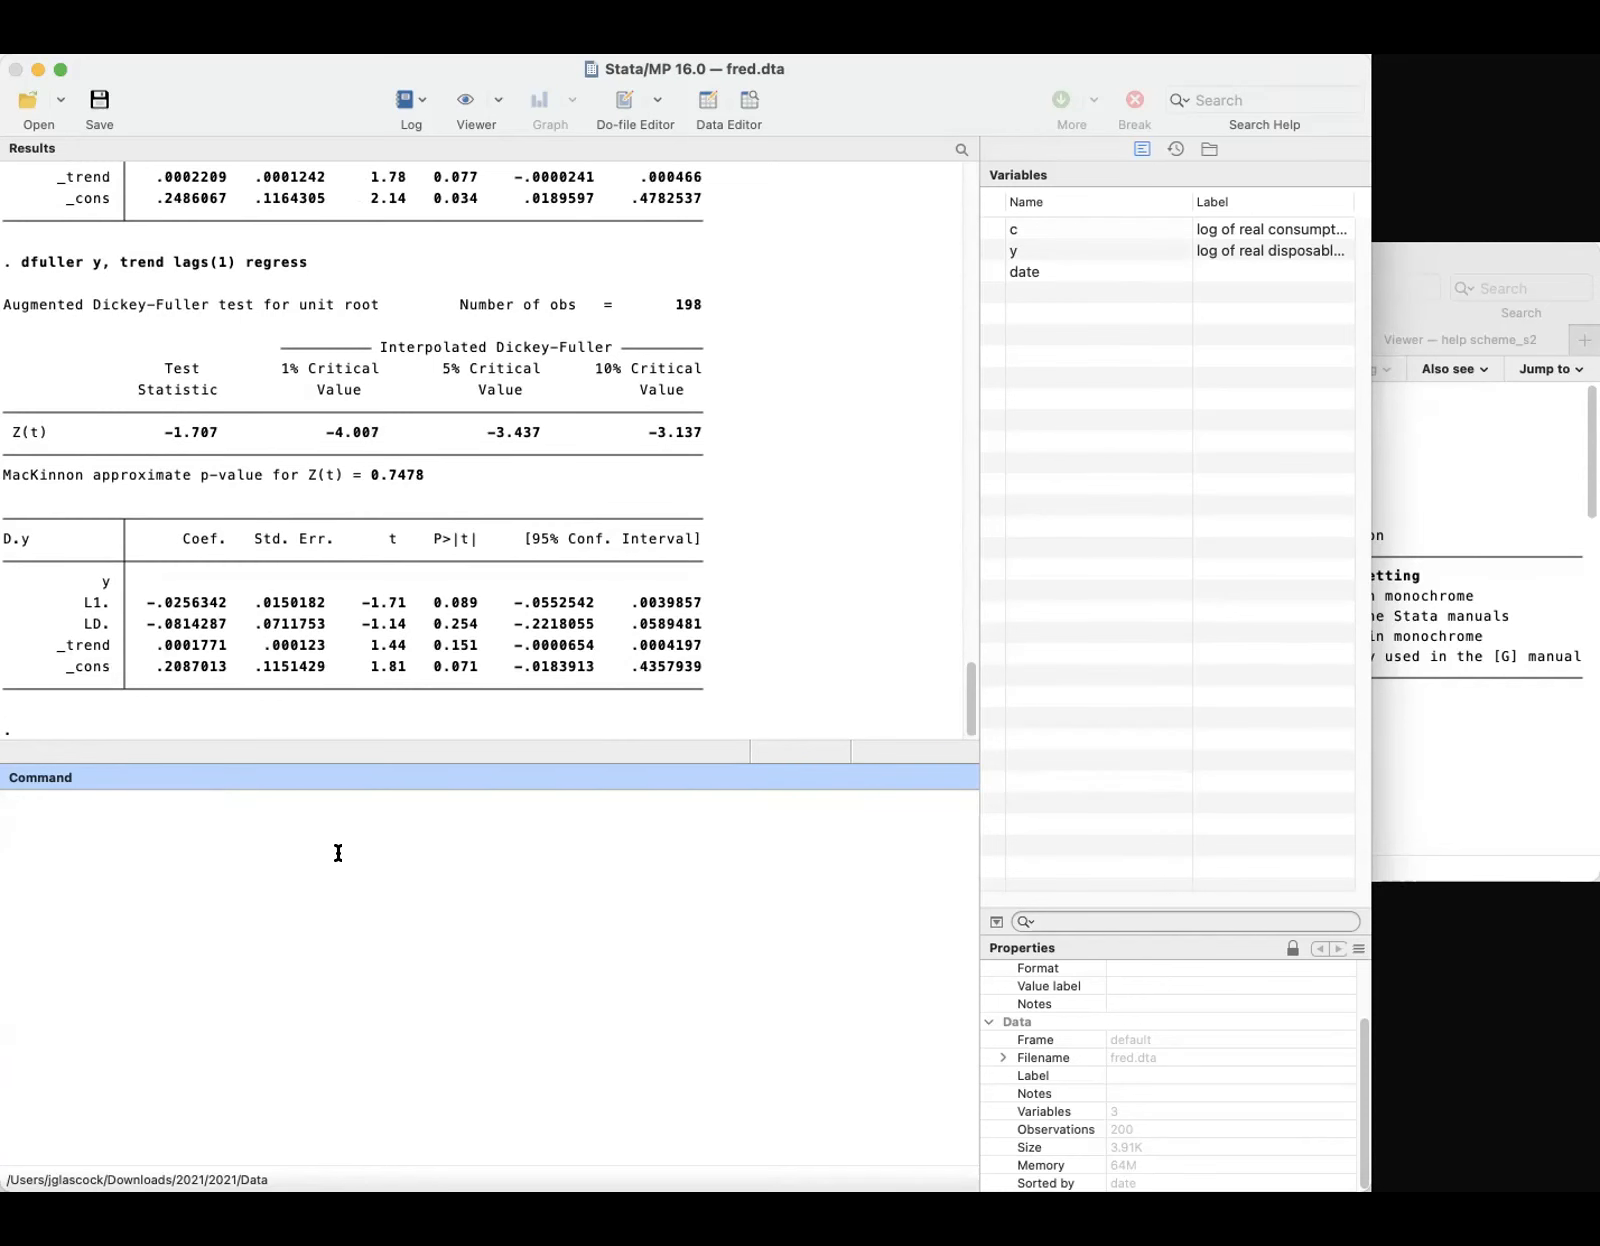
Run the Dickey-Fuller test on y with only the regress option, and test the first difference d.c with 2 lags
type("dfuller y, regress")
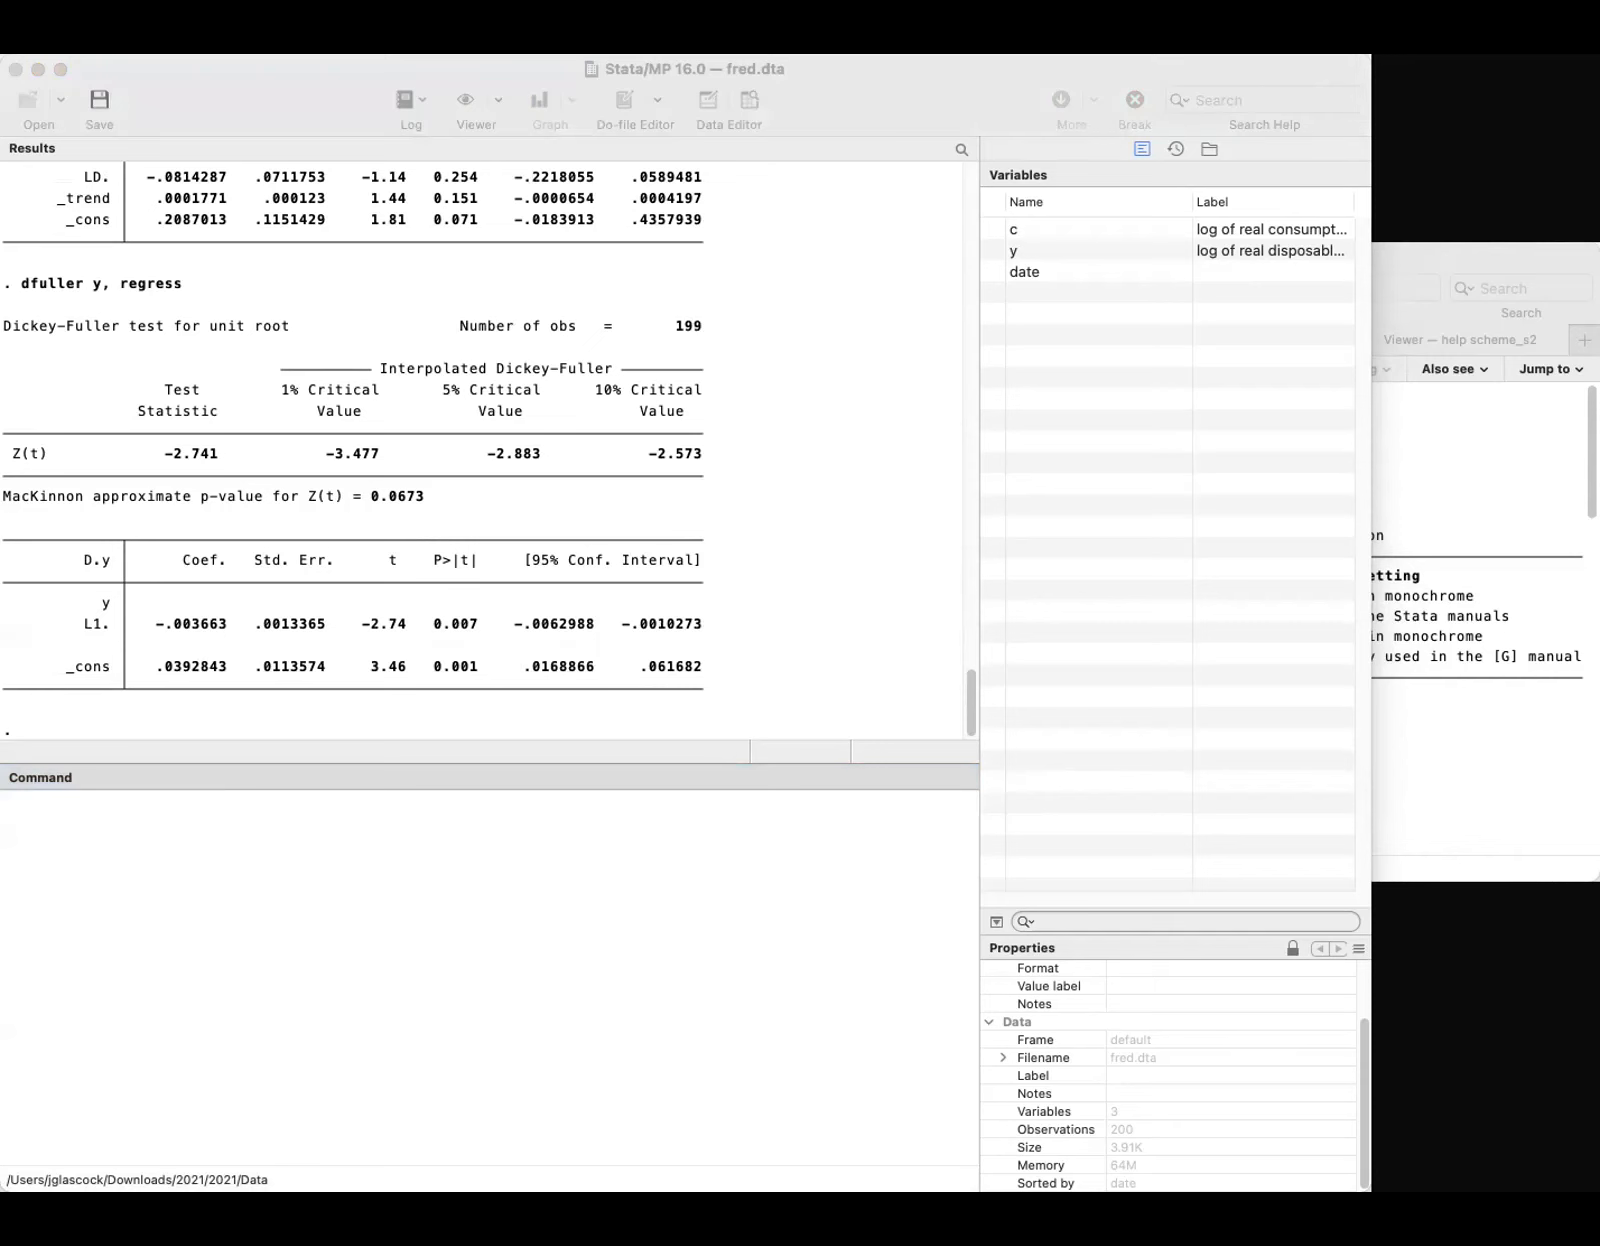
left_click(661, 921)
type("dfuller d.c, lags(2)")
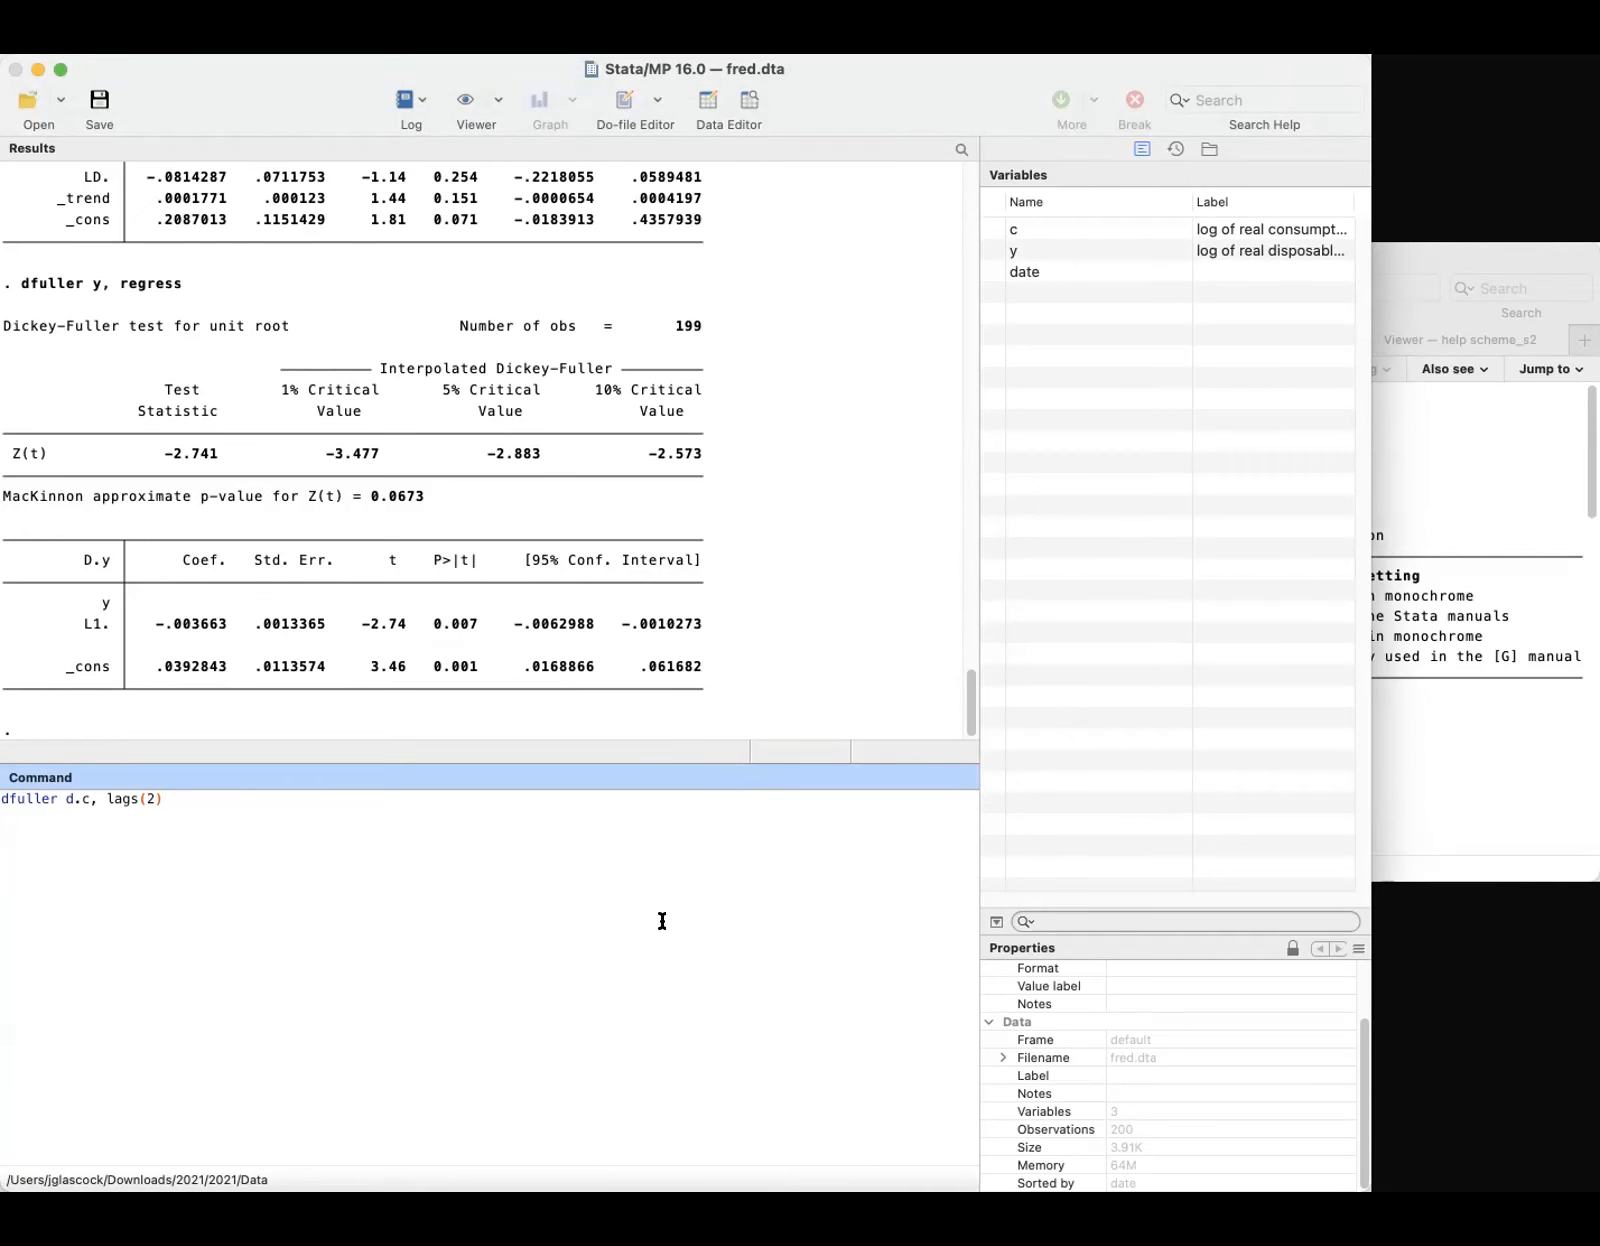
key("Return")
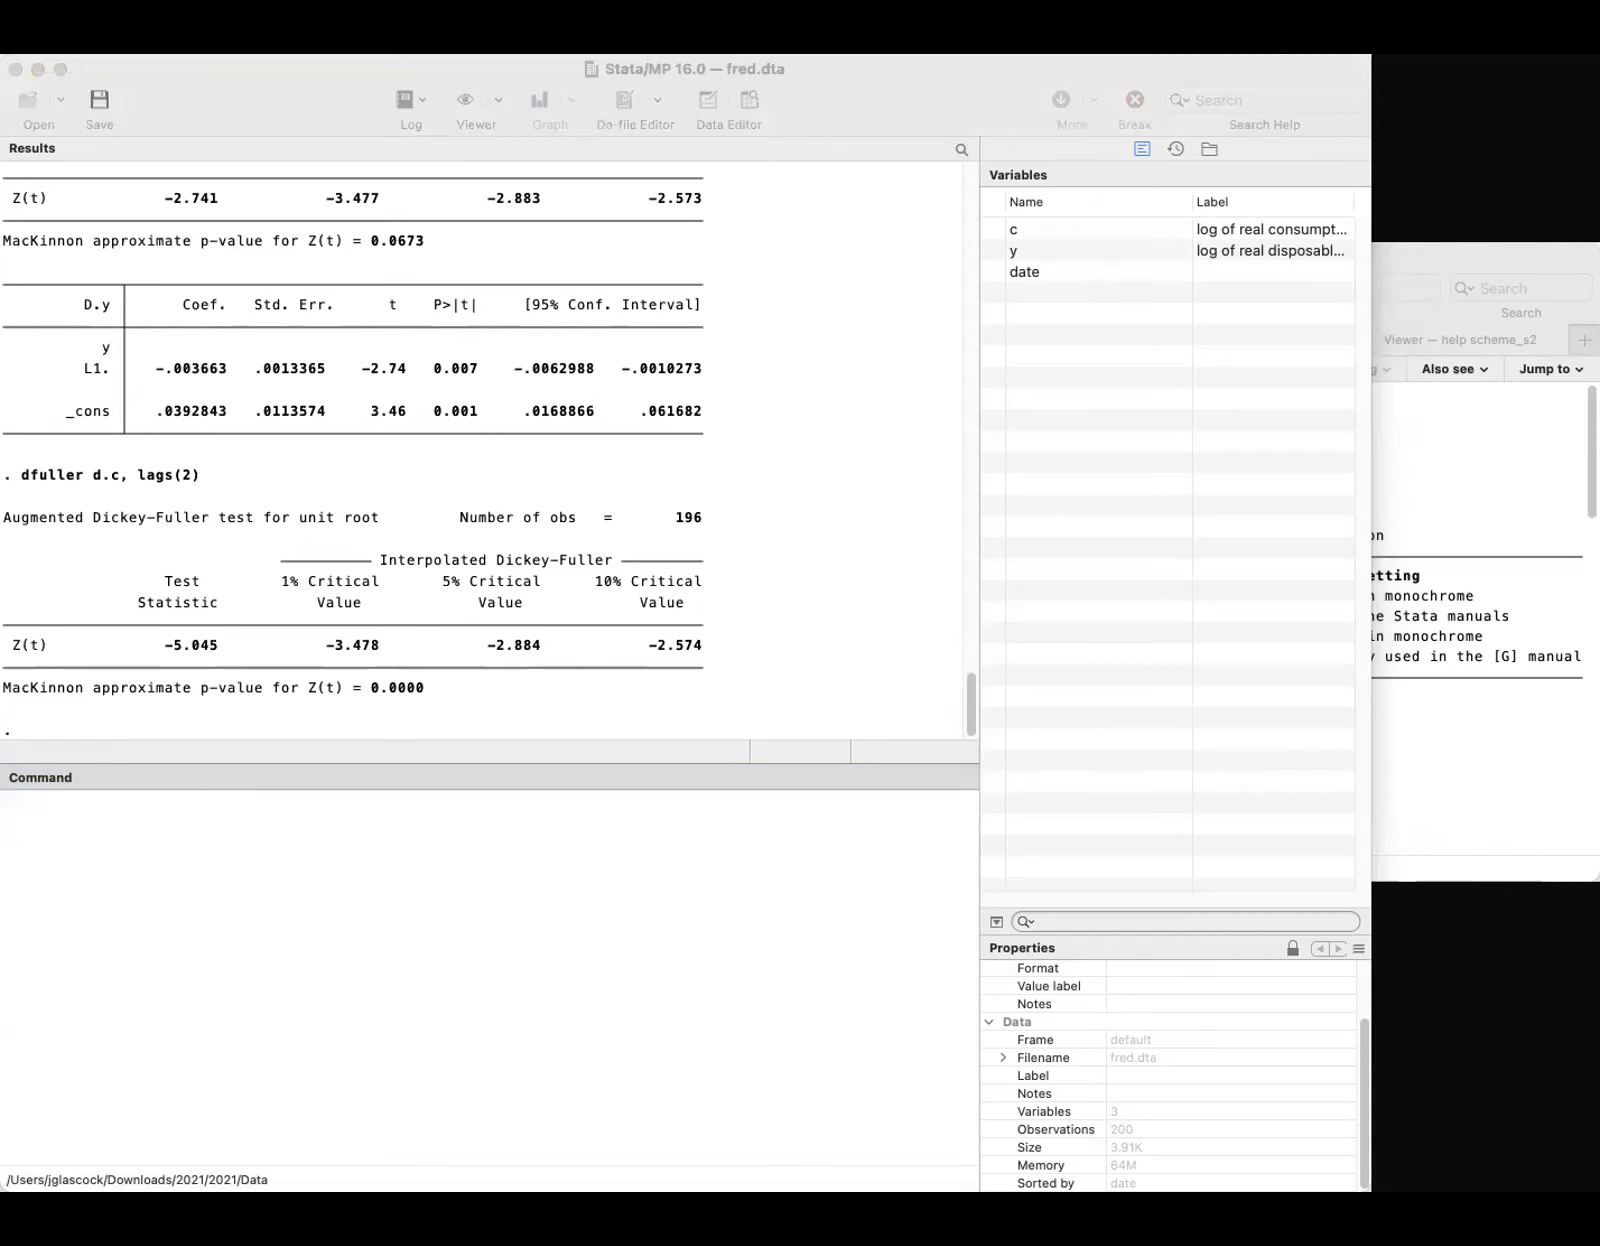
Run the Dickey-Fuller test on the first difference d.y without options and check its test statistic and p-value
left_click(778, 1030)
type("dfuller d.y")
key("Return")
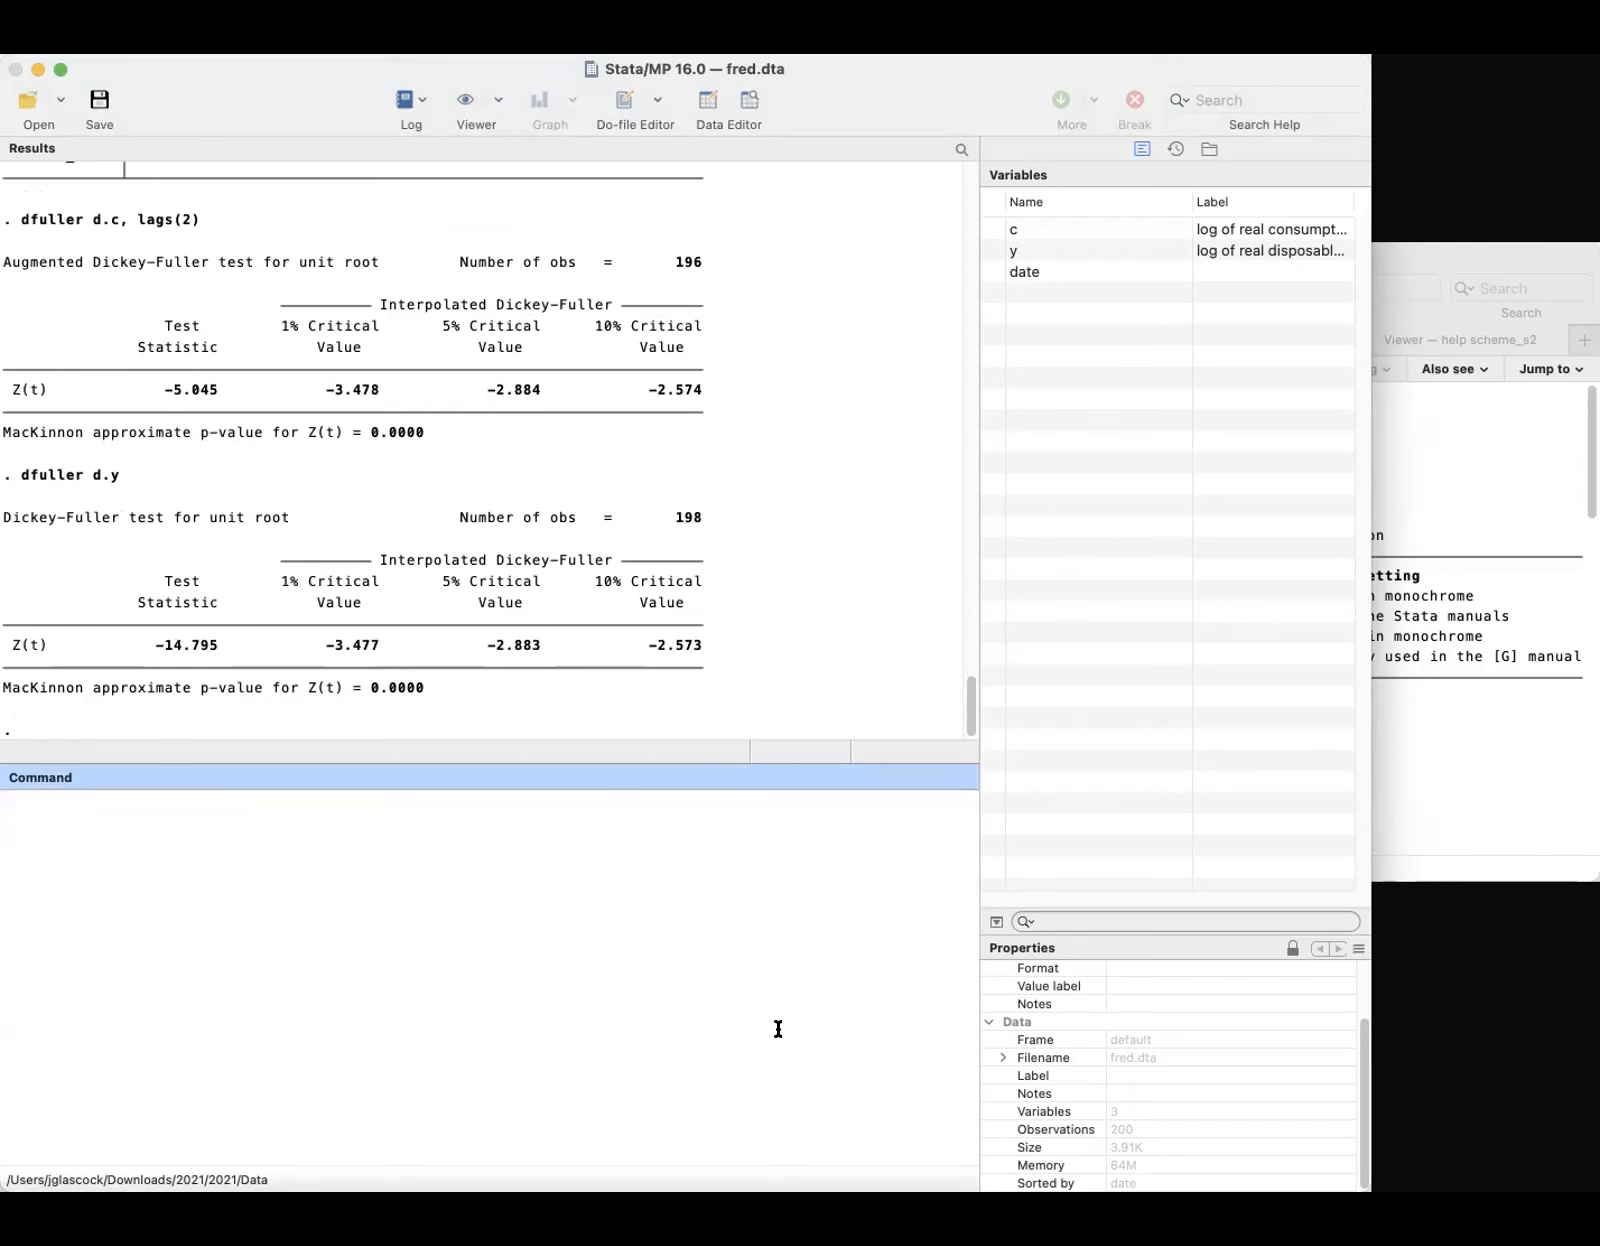
left_click_drag(426, 689, 372, 689)
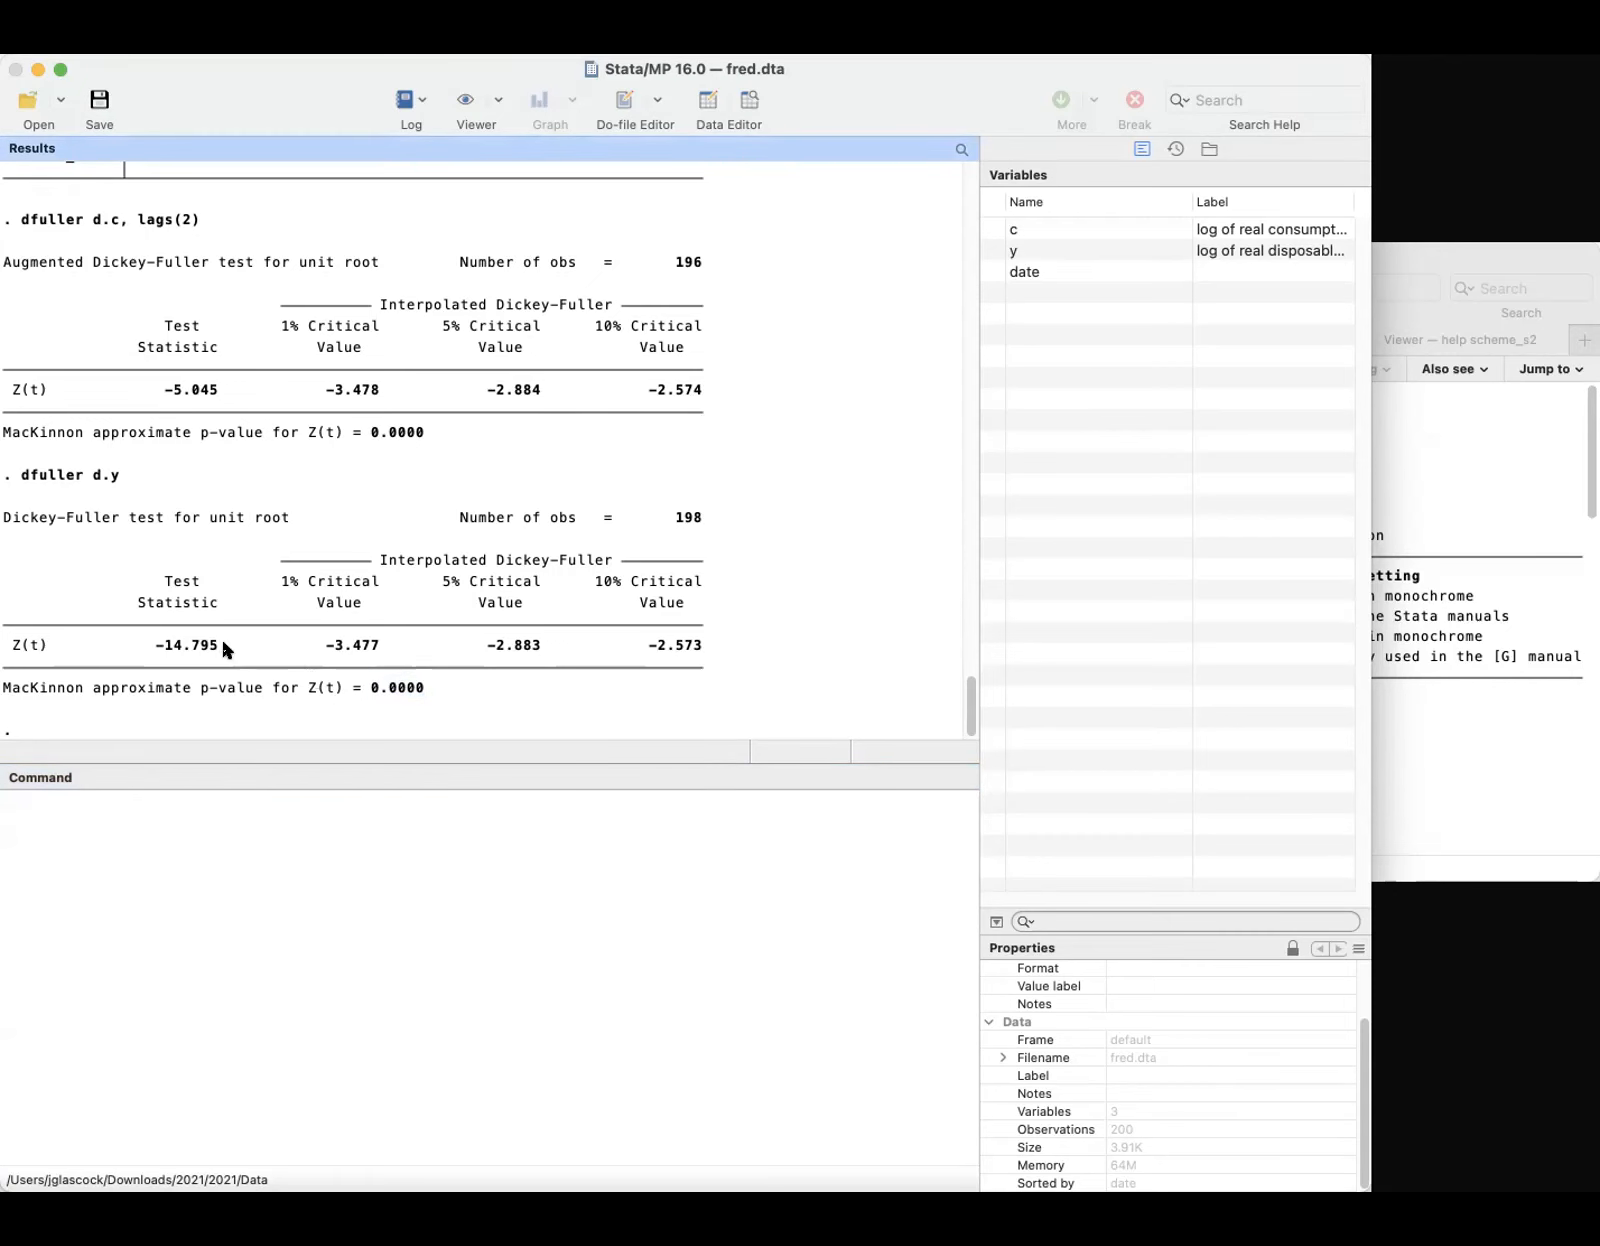
left_click(320, 911)
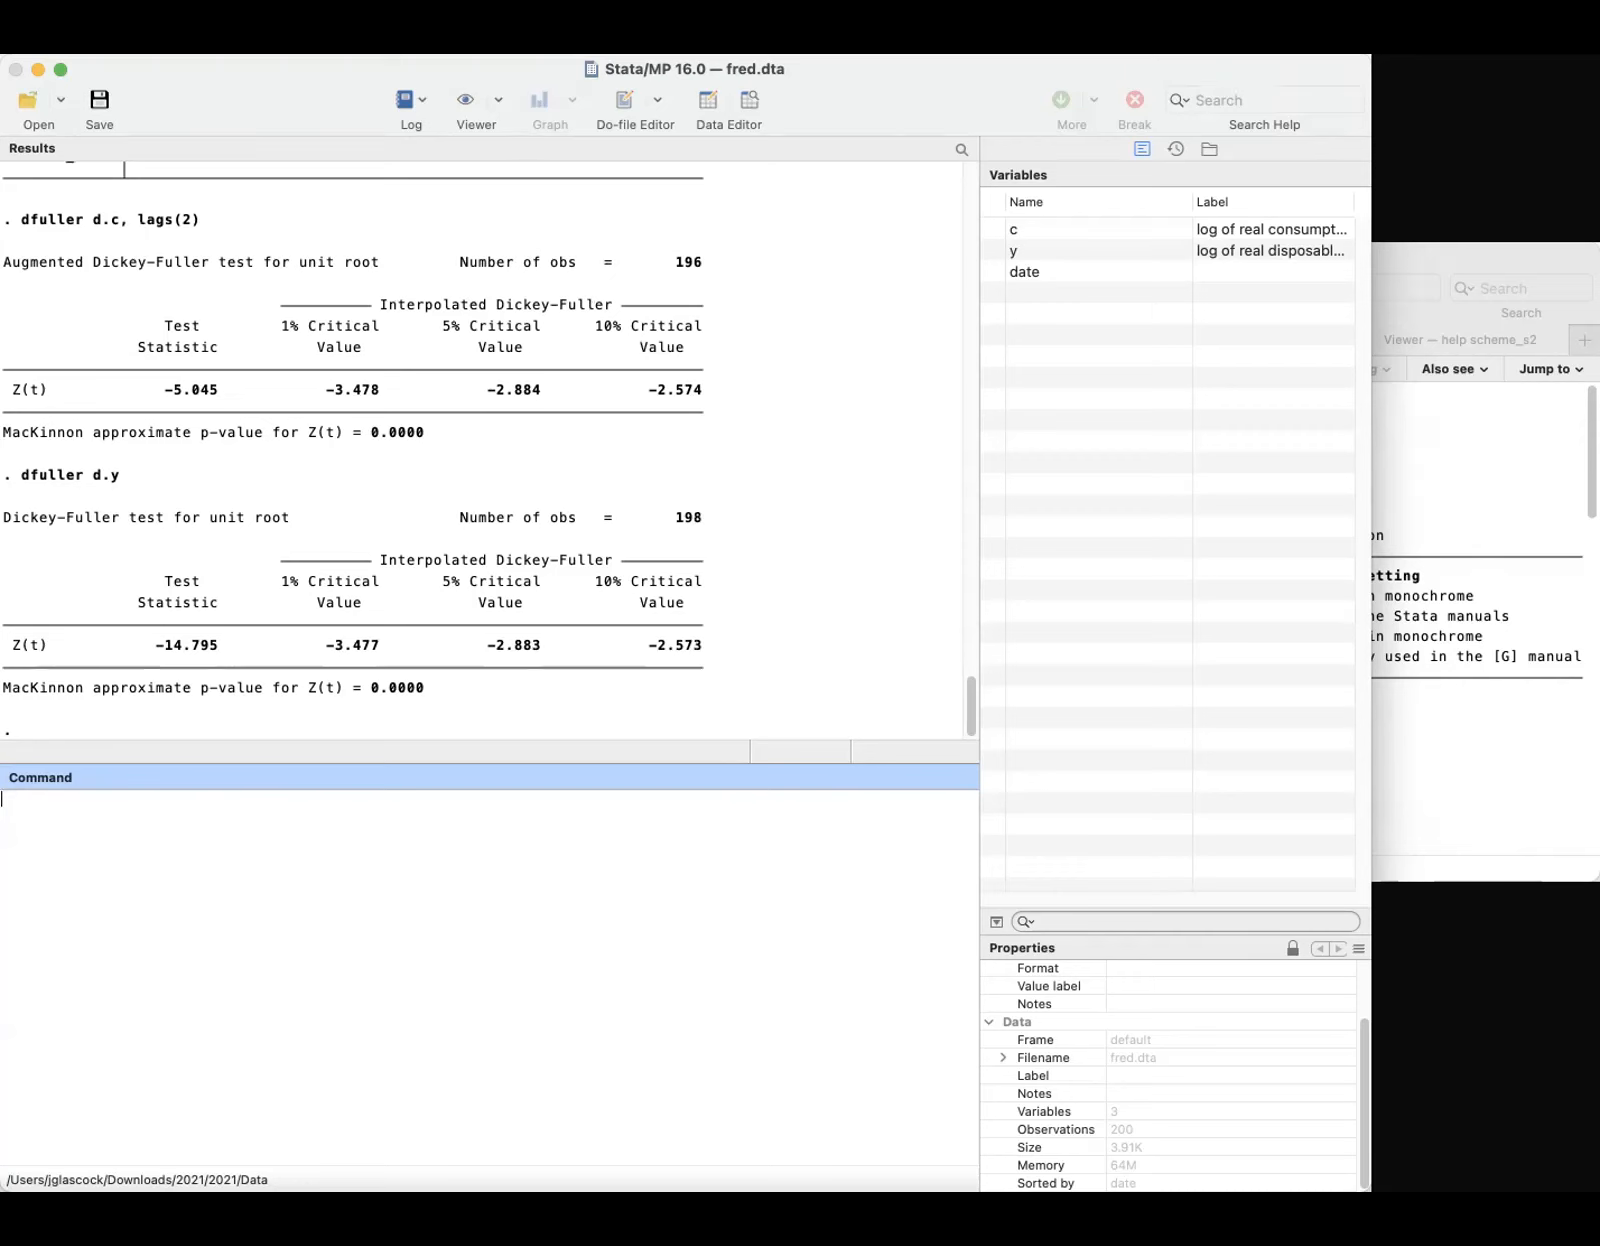
Regress c on y with the reg command
key("super+Tab")
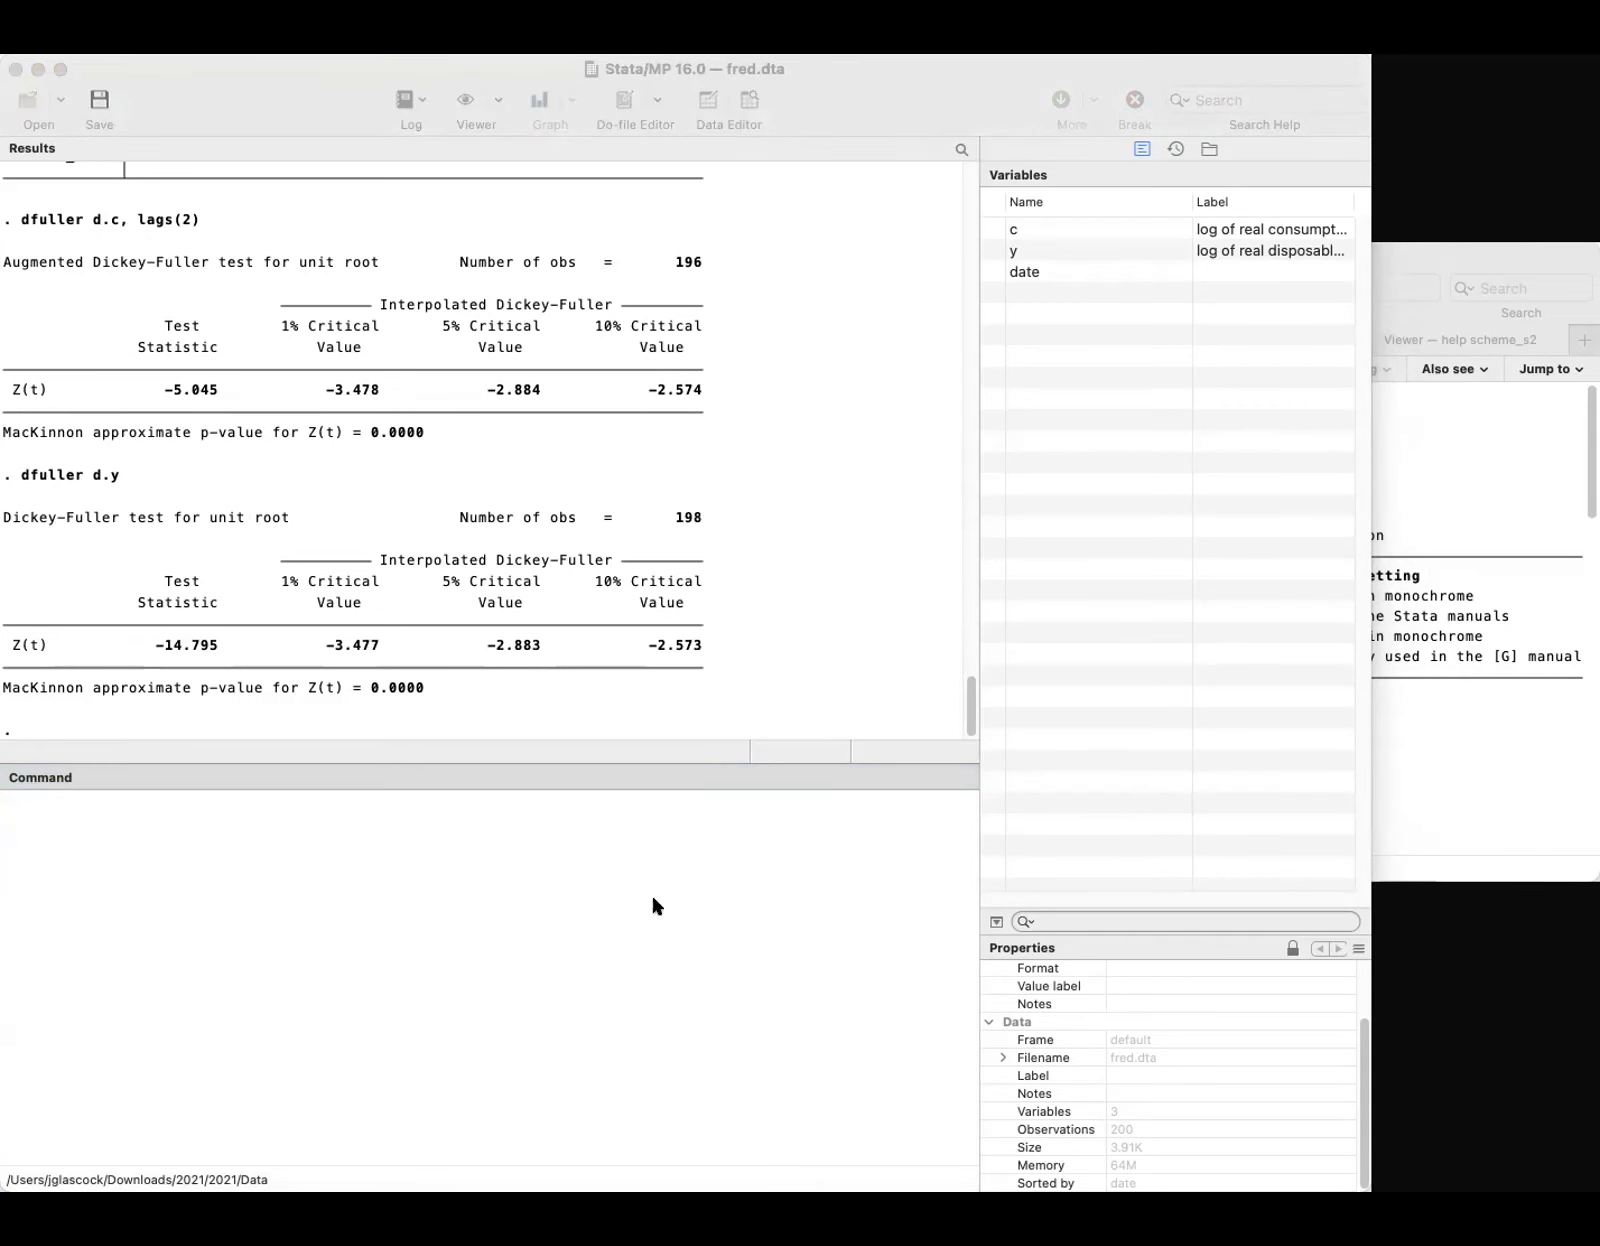
left_click(535, 960)
type("reg c y")
key("Return")
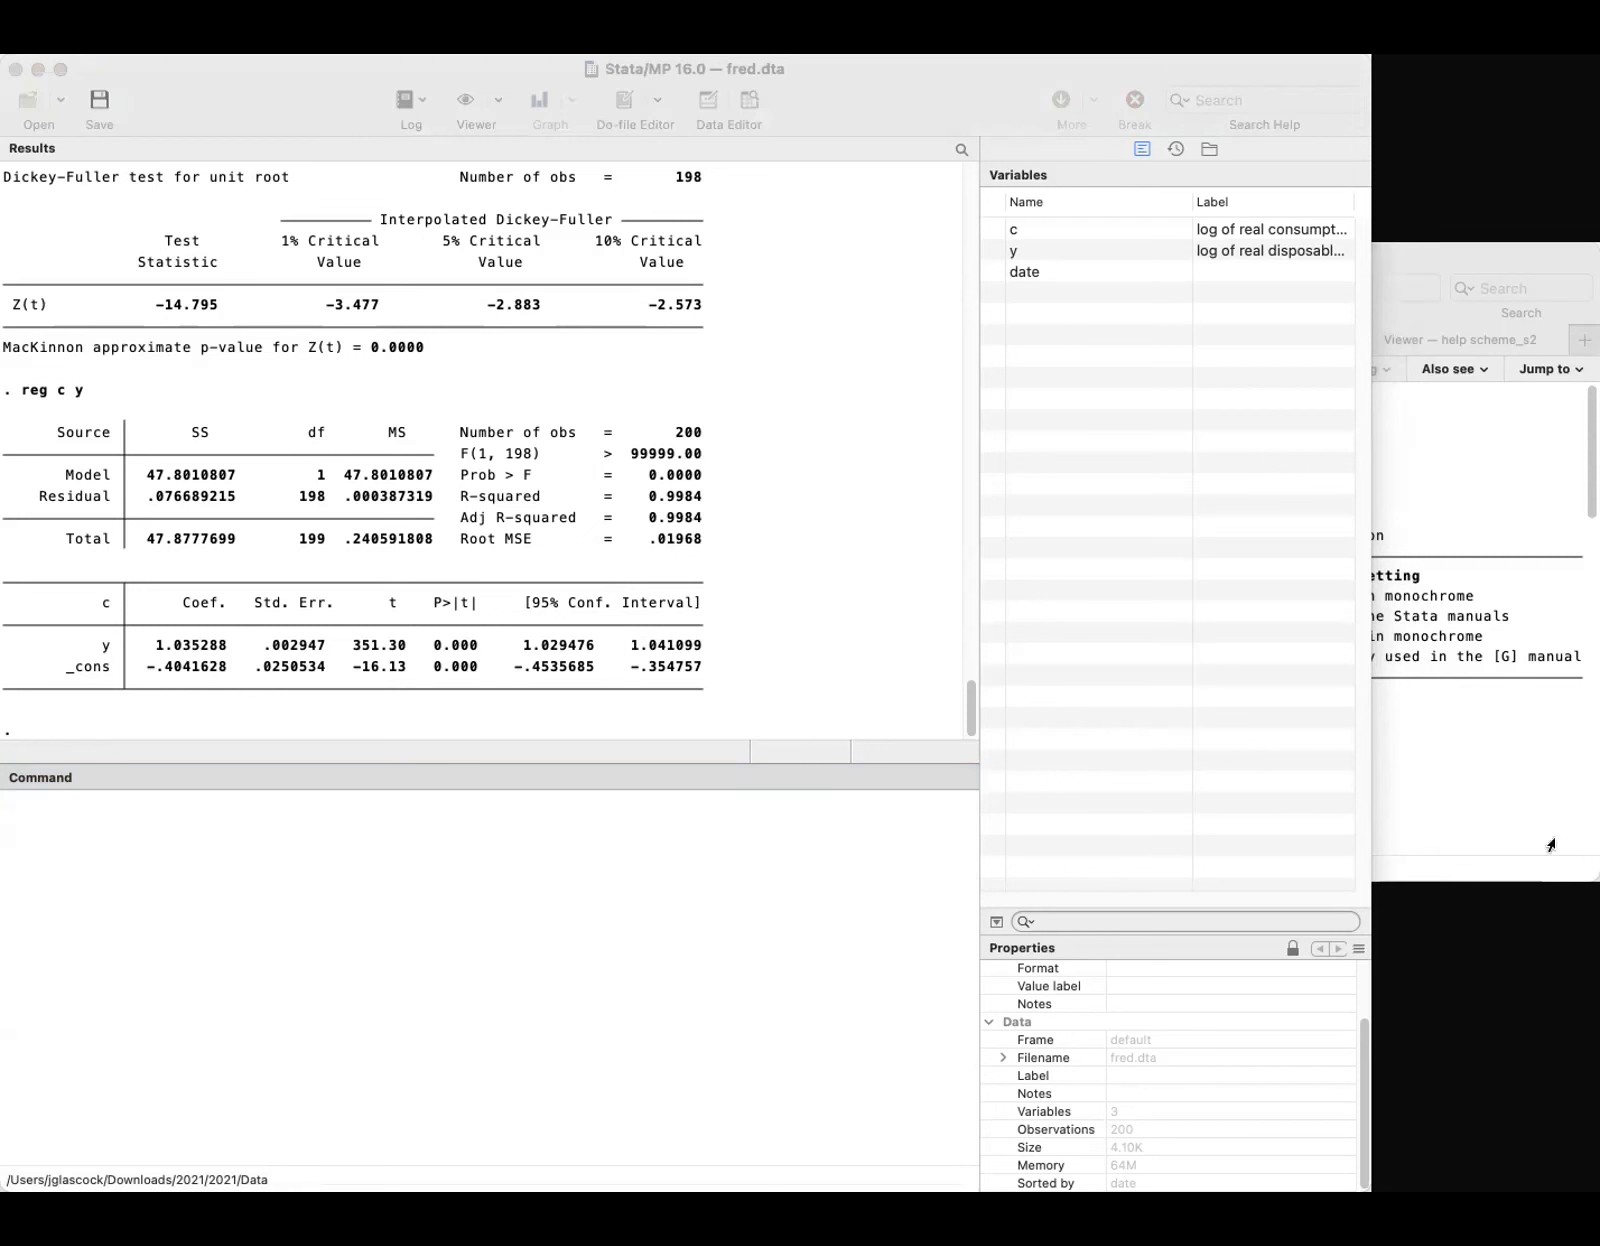
Store the residuals of the c on y regression in a new variable ehat with predict
left_click(698, 987)
type("predict ehat, res")
key("Return")
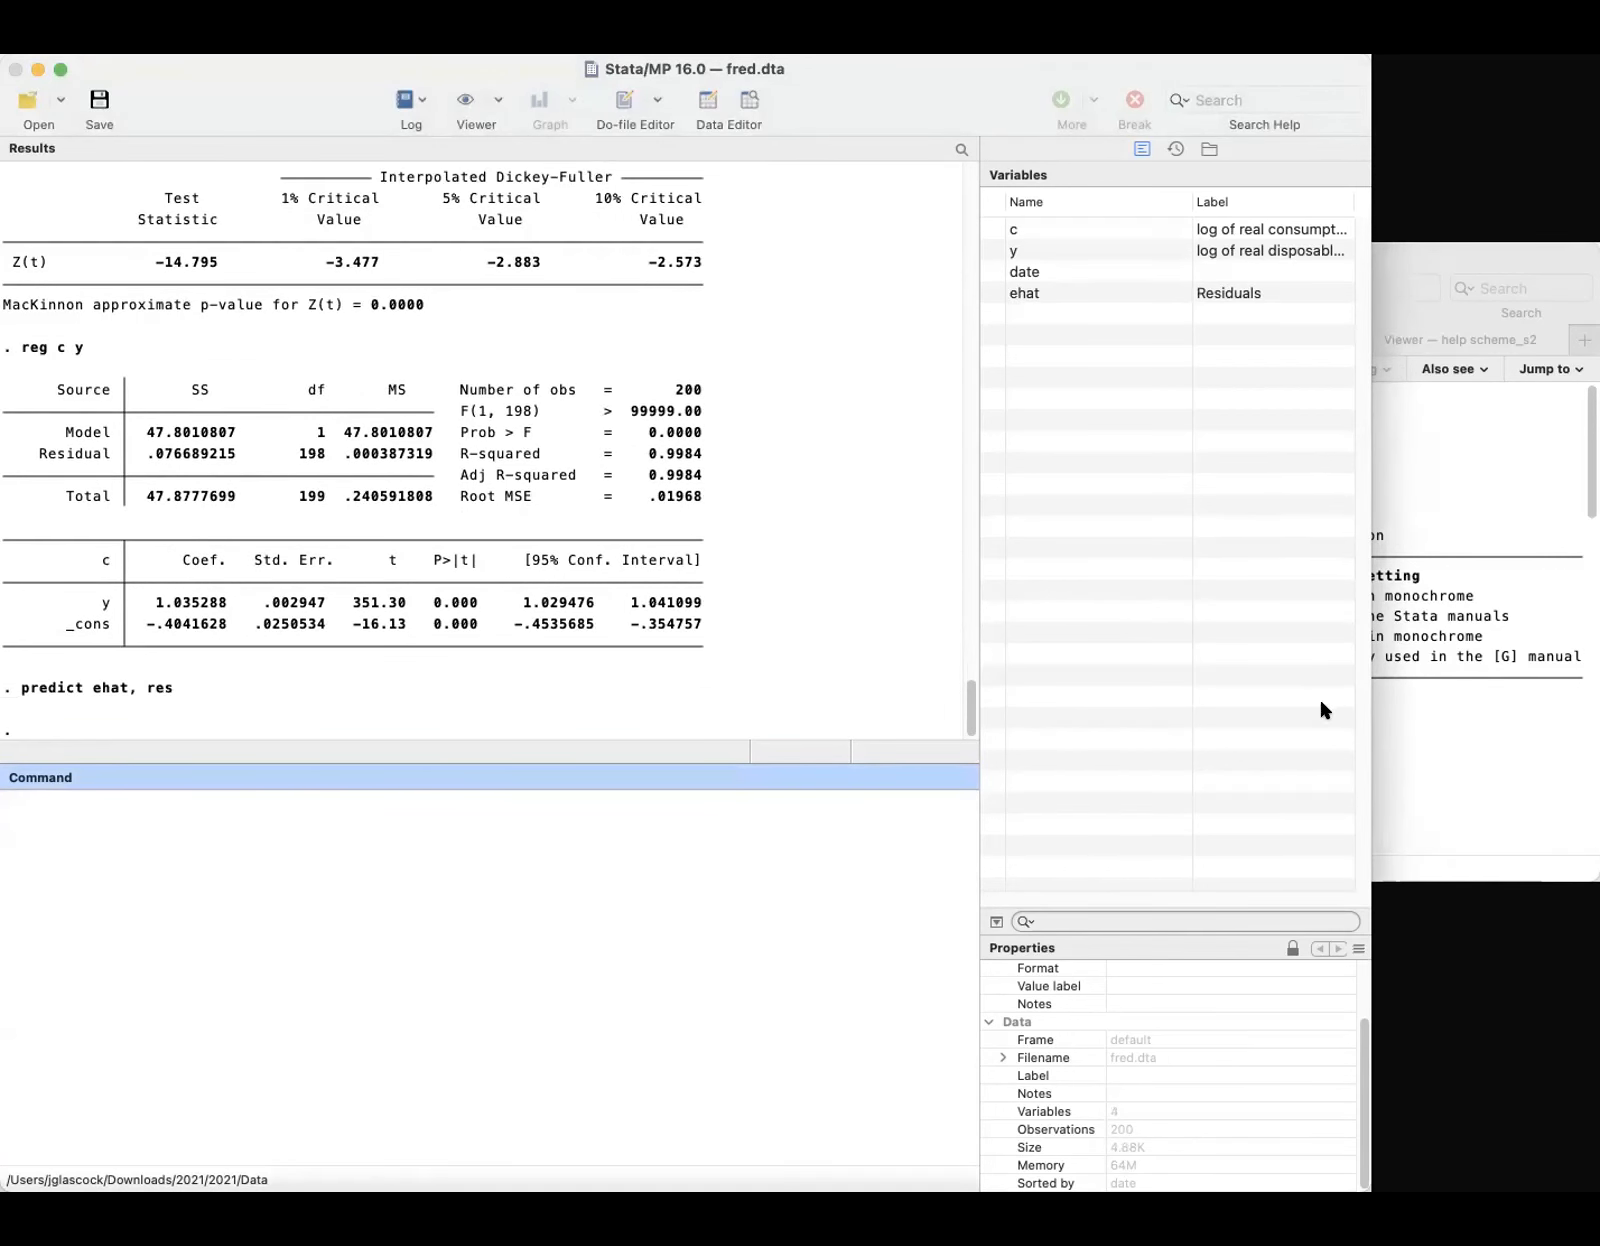
Run the Dickey-Fuller test on the residuals ehat with the regress option
left_click(702, 993)
type("dfuller ehat")
type(", regress")
key("Return")
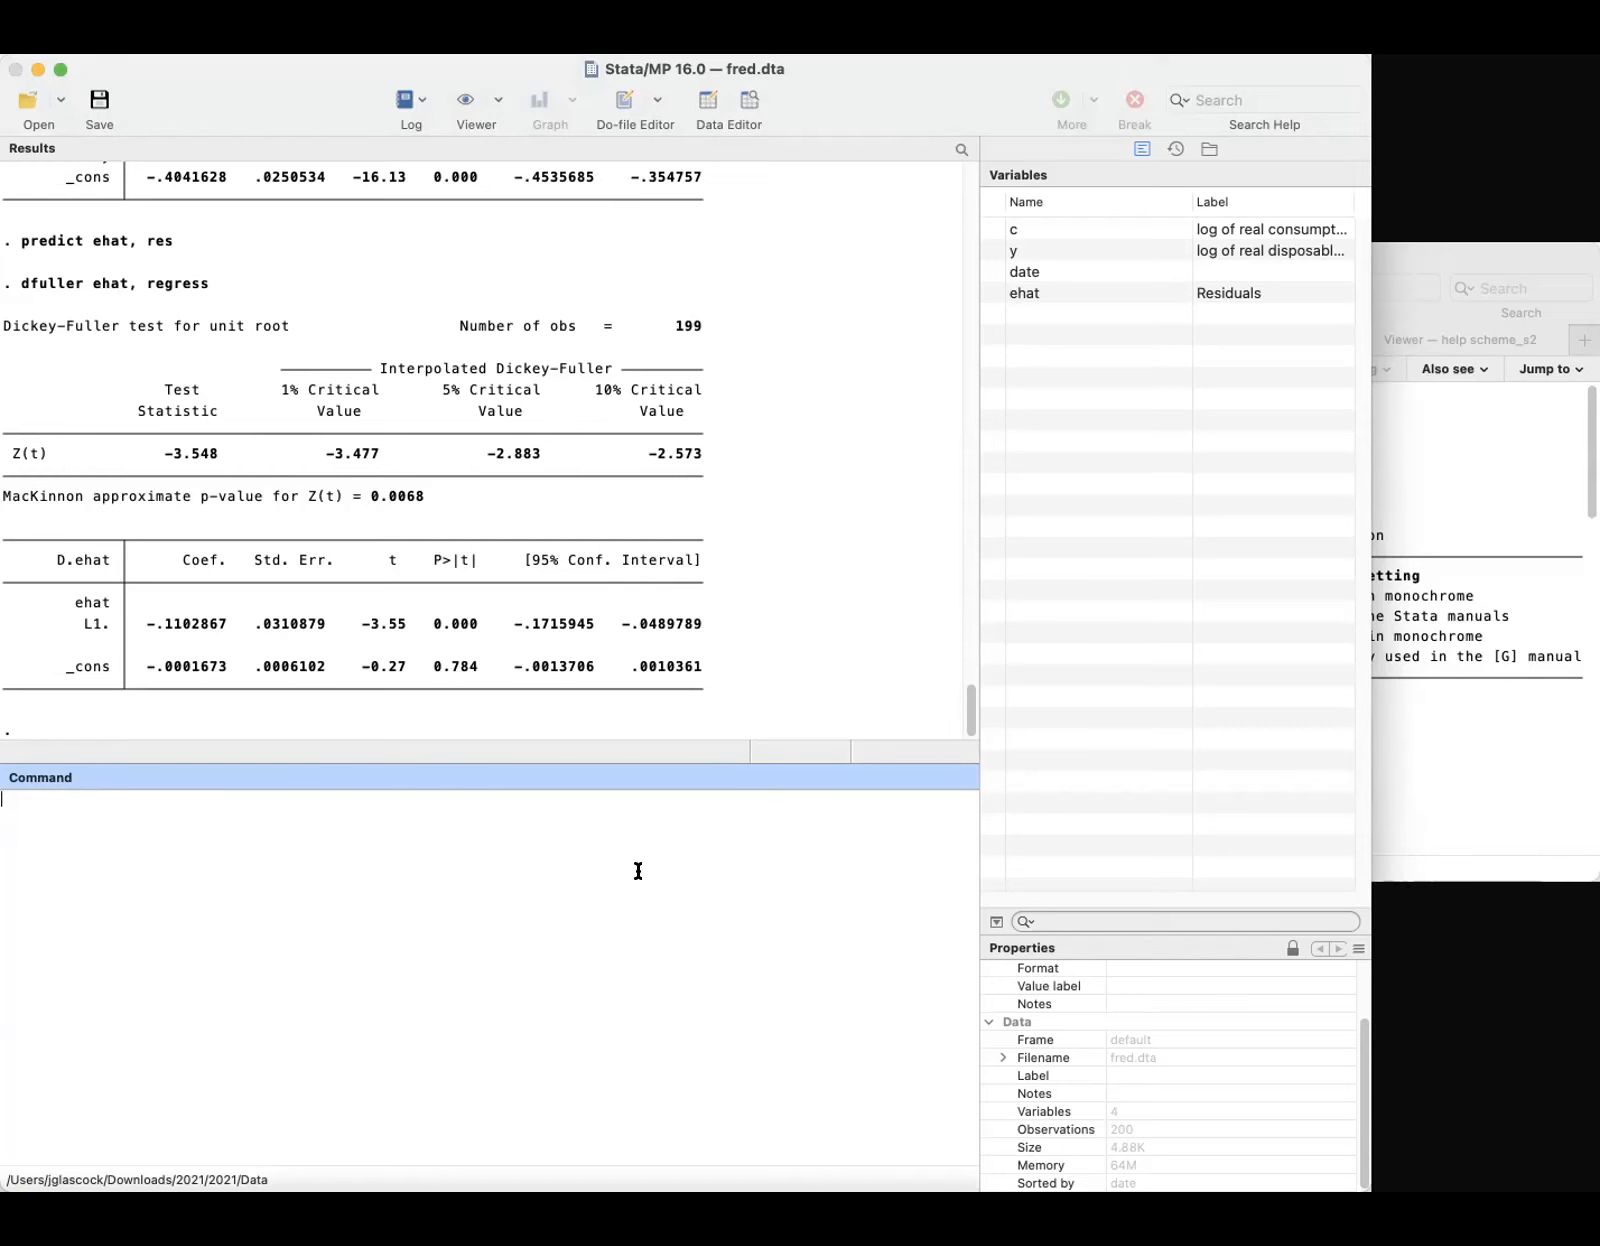
Run the augmented Dickey-Fuller test on ehat with the noconstant and regress options and 3 lags
type("dfuller ehat, noconstant regress lags(")
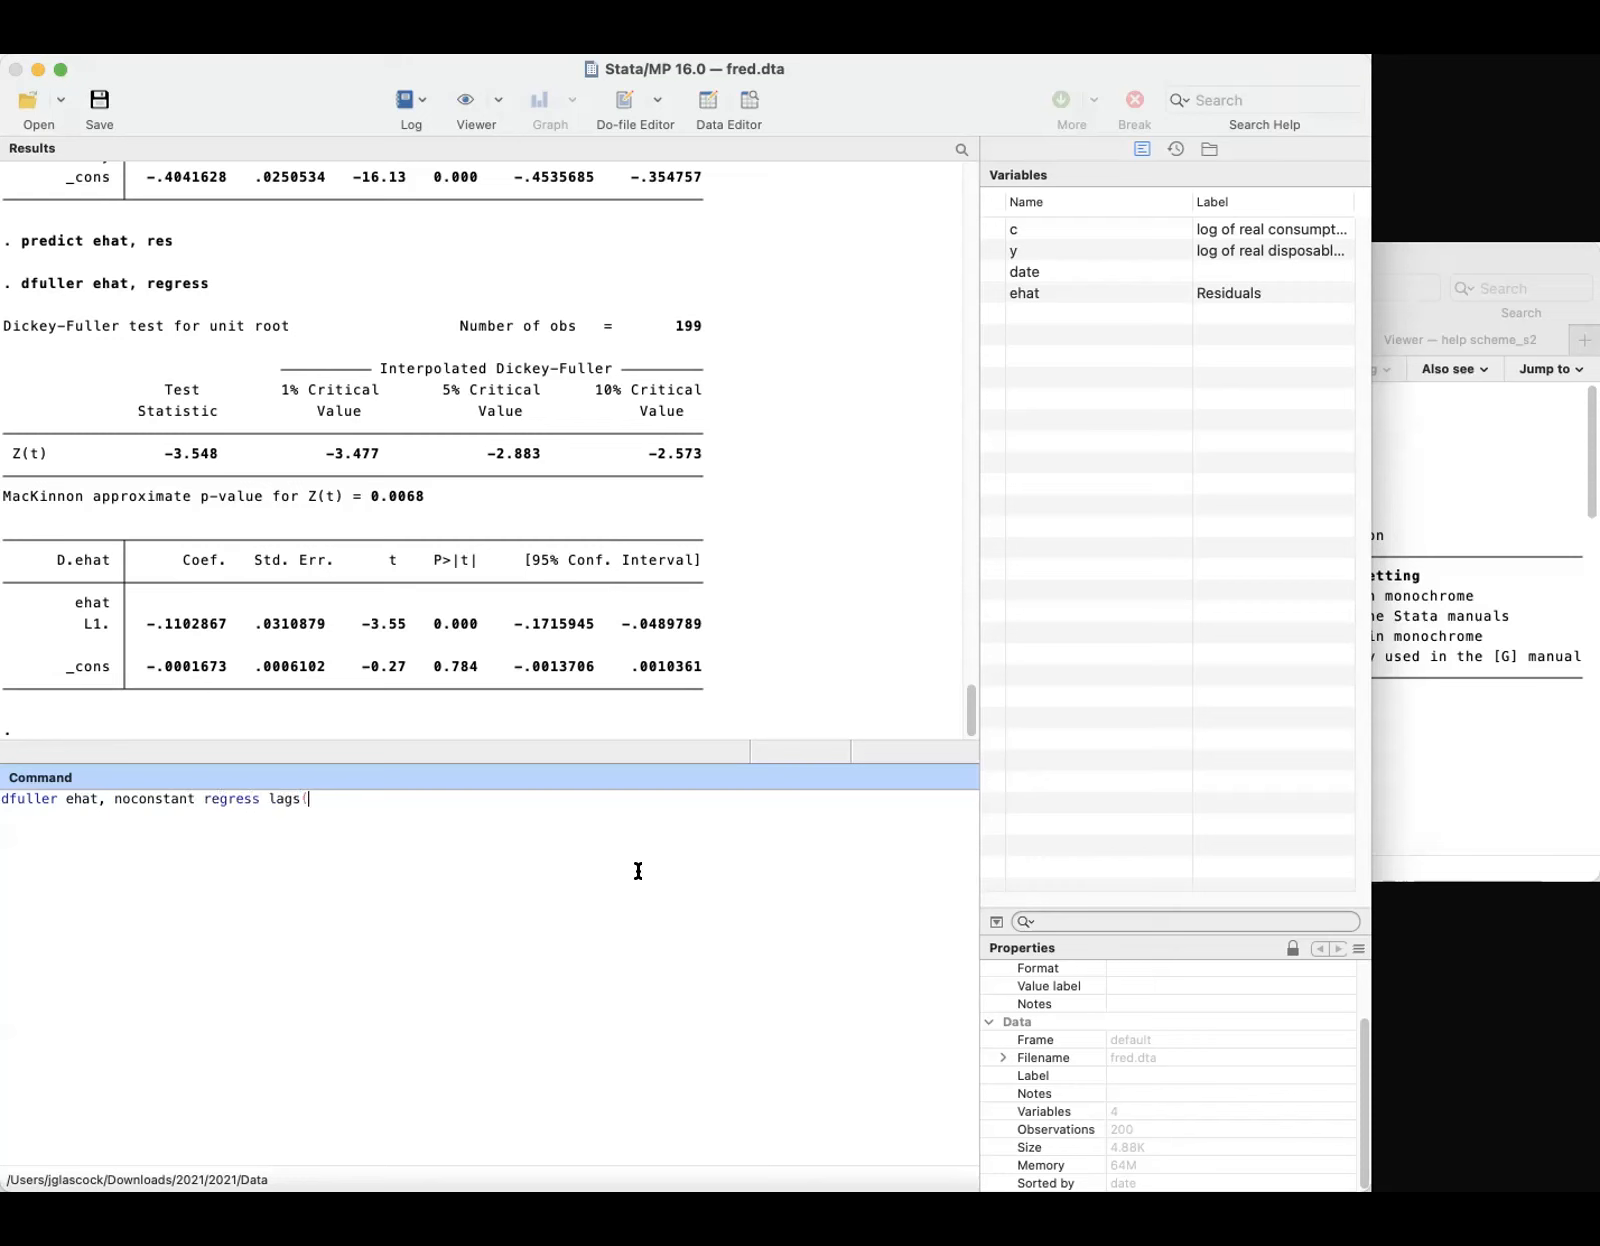
type("3)")
key("Return")
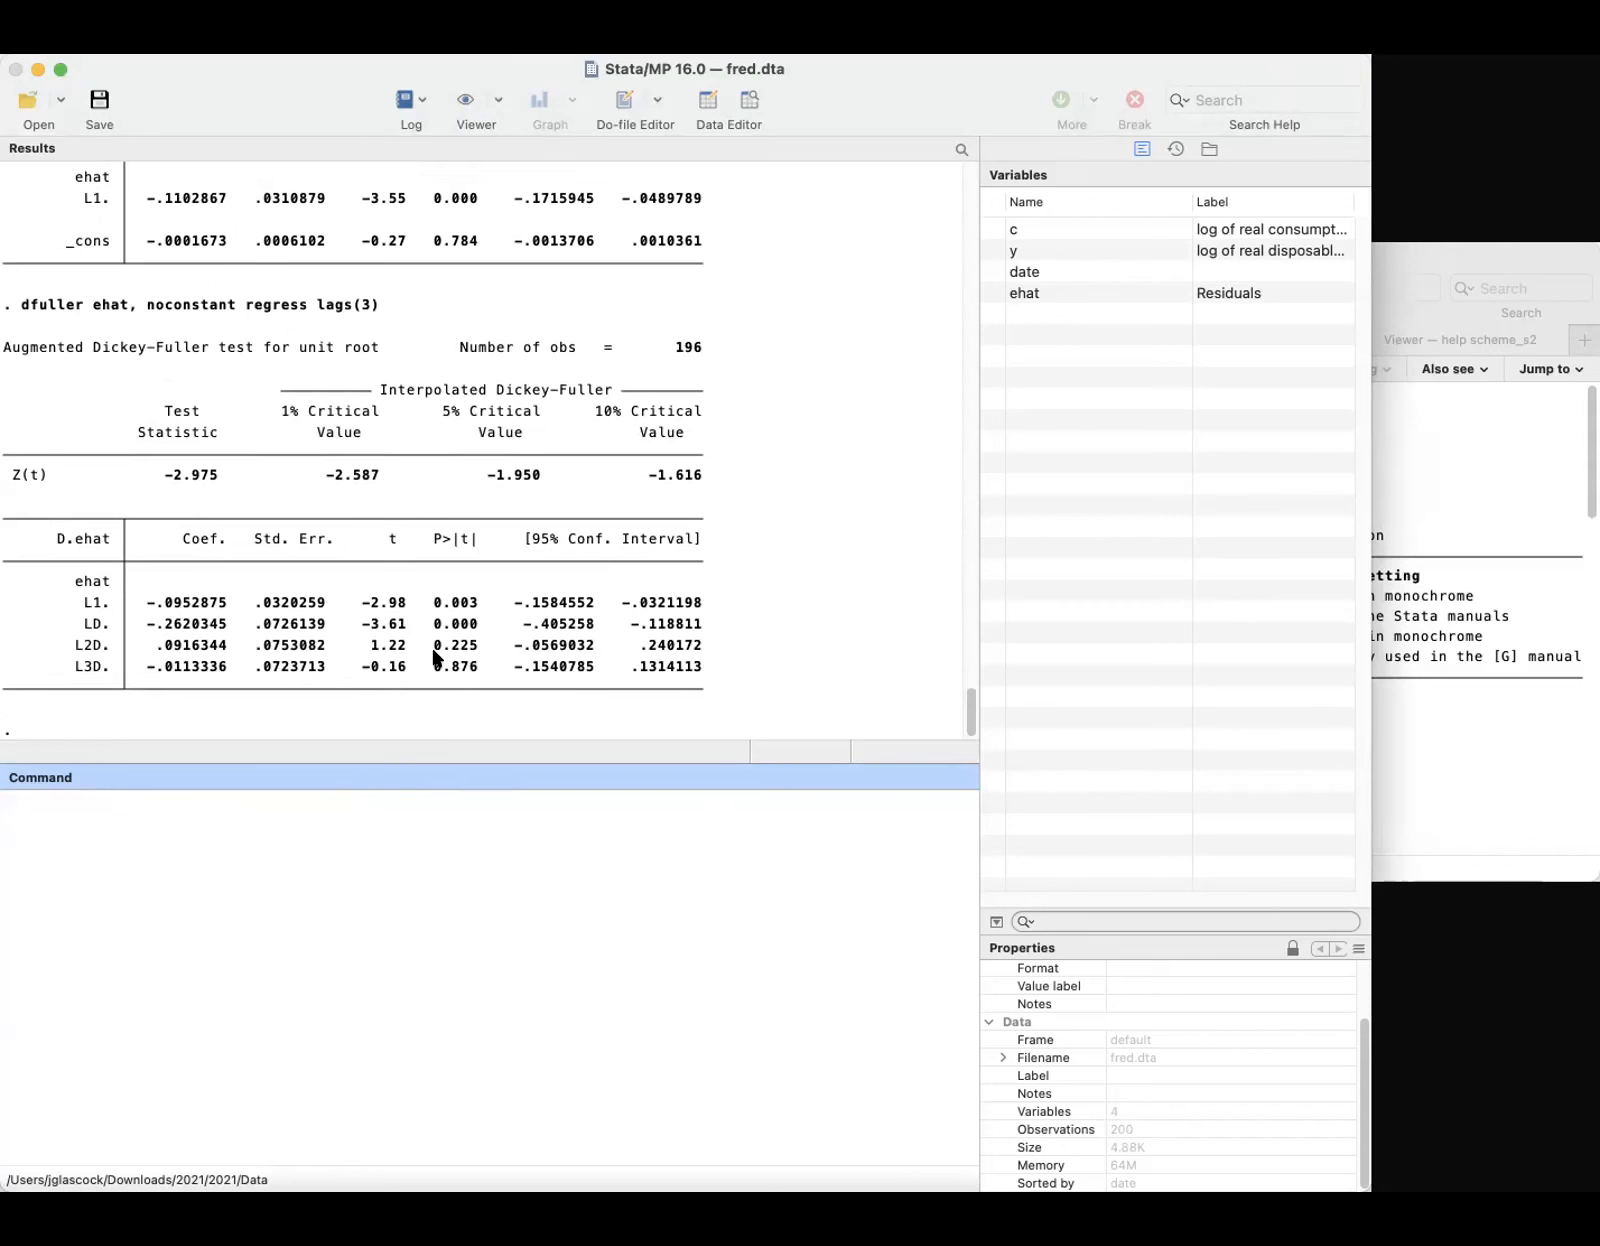
Rerun the noconstant regress Dickey-Fuller test on ehat with the lag order set to 2
left_click_drag(380, 304, 20, 312)
key("super+c")
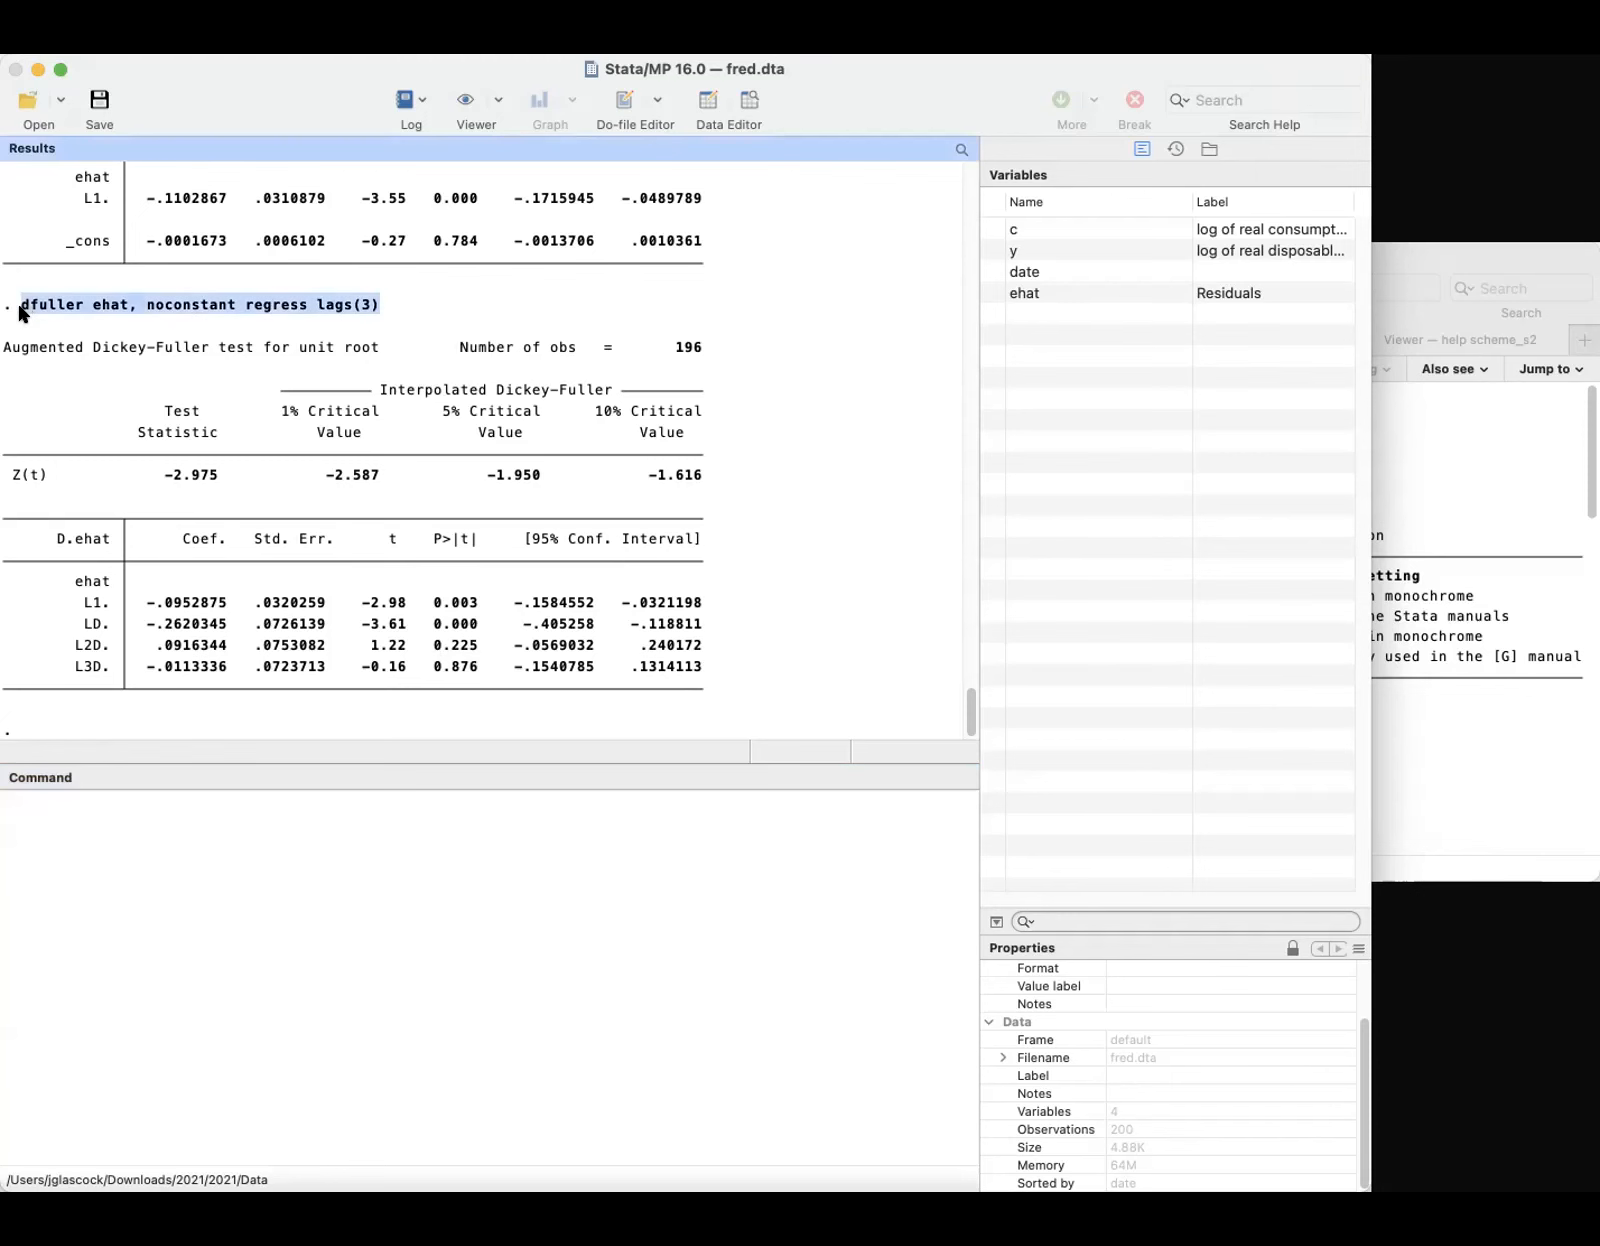
left_click(204, 1043)
key("super+v")
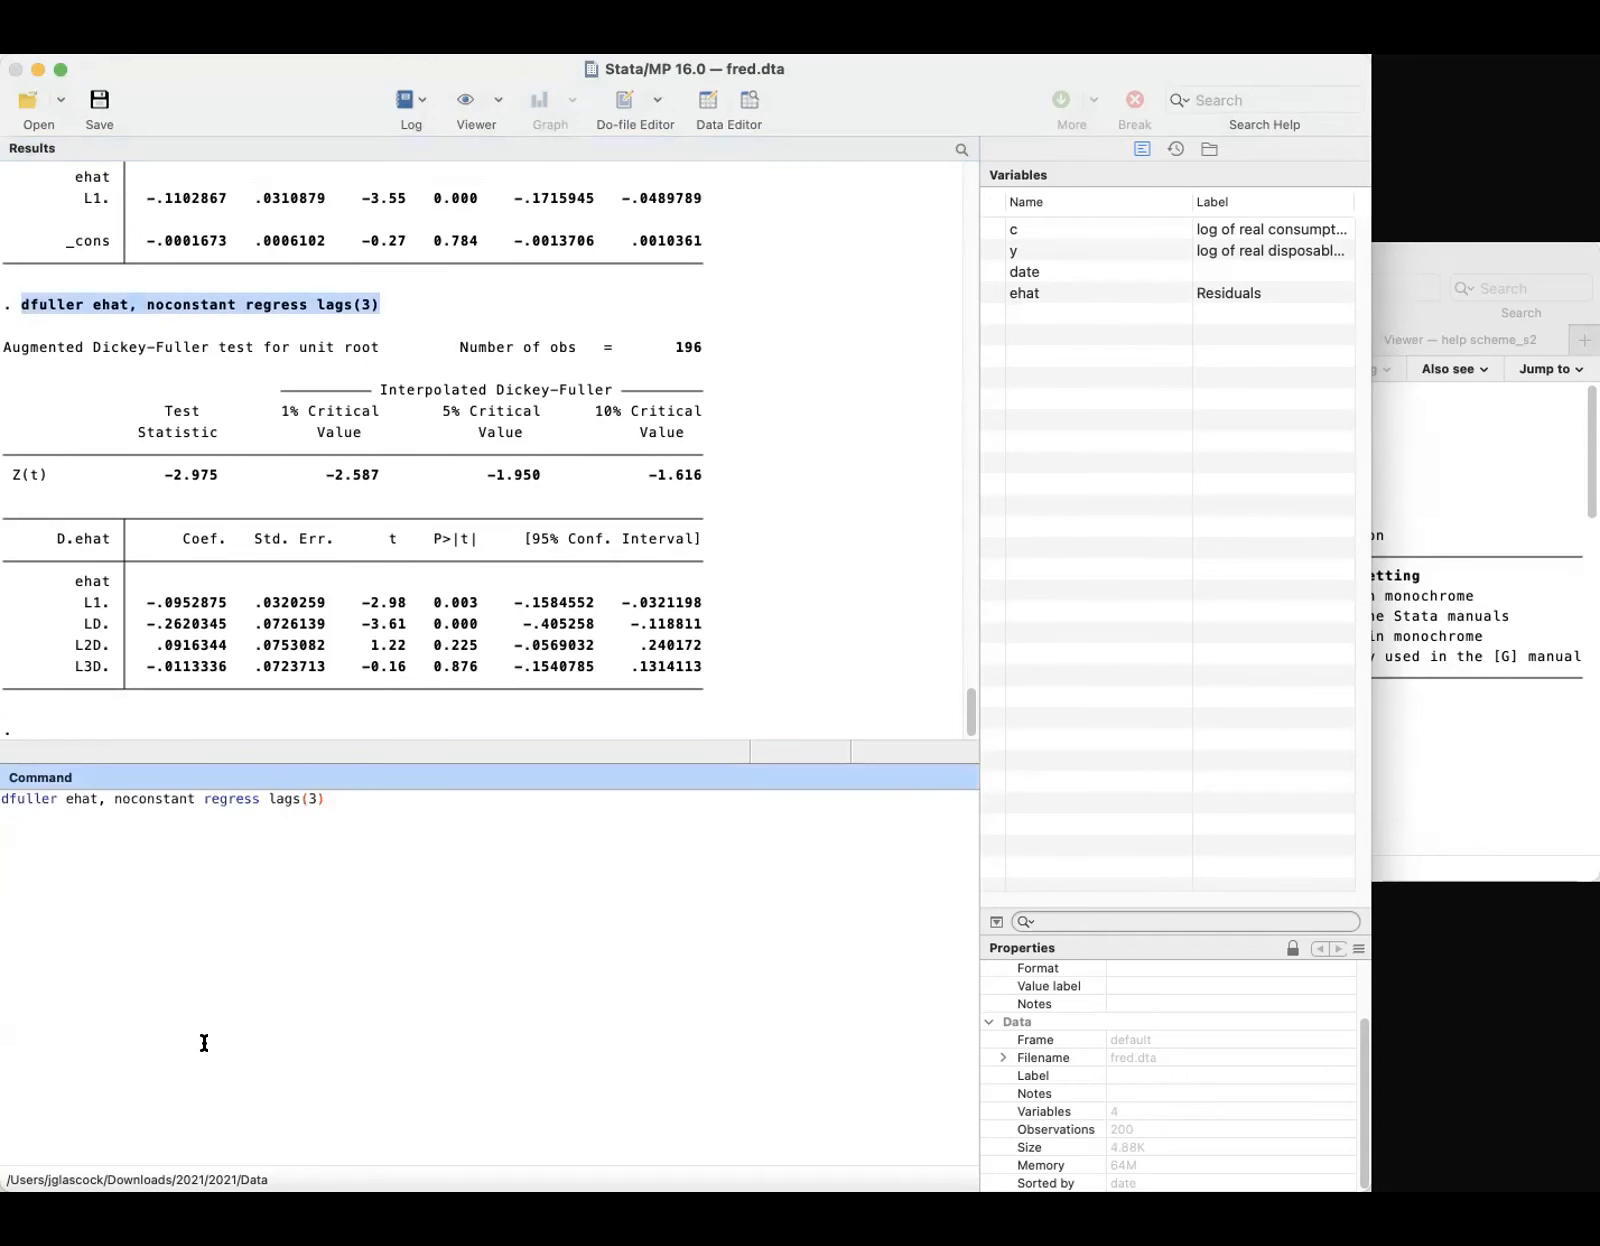
key("BackSpace")
type("2")
key("Return")
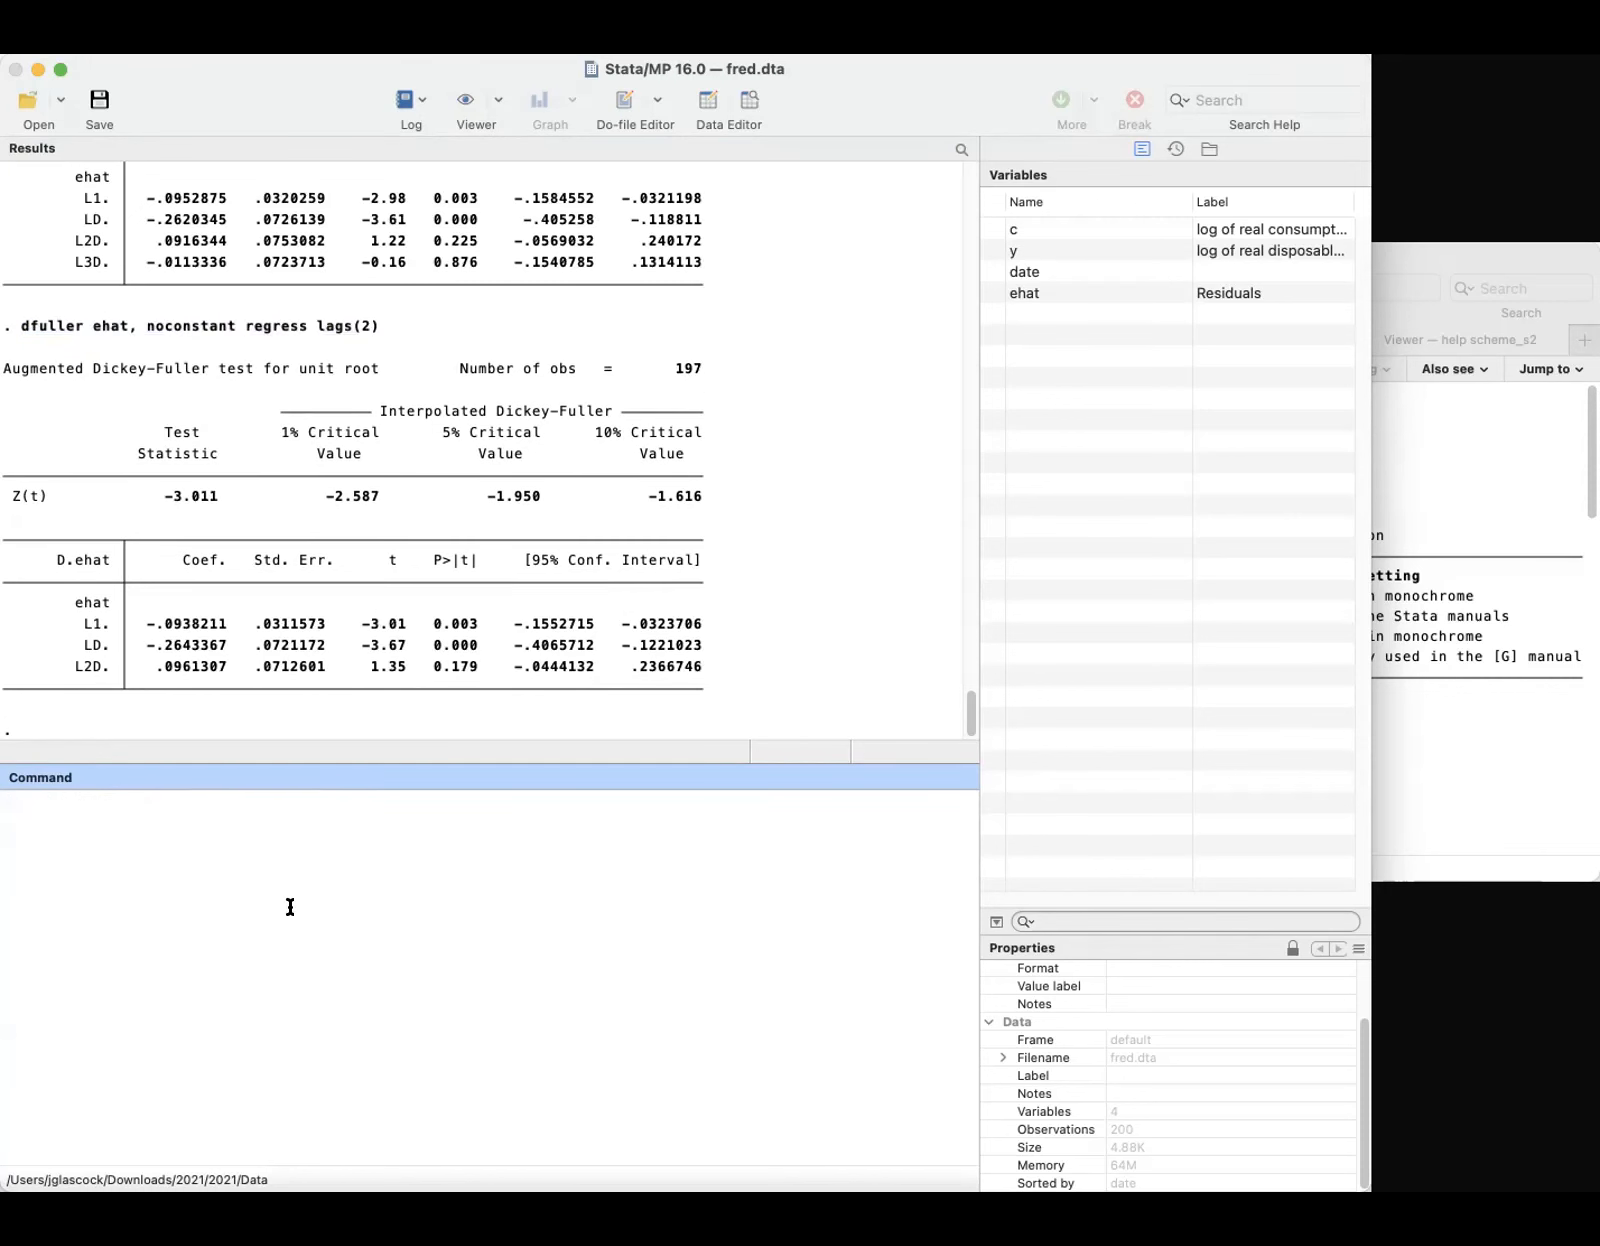
Check the p-value of the second lagged difference and rerun the noconstant regress test on ehat with 1 lag
key("Up")
key("Up")
left_click_drag(488, 666, 420, 668)
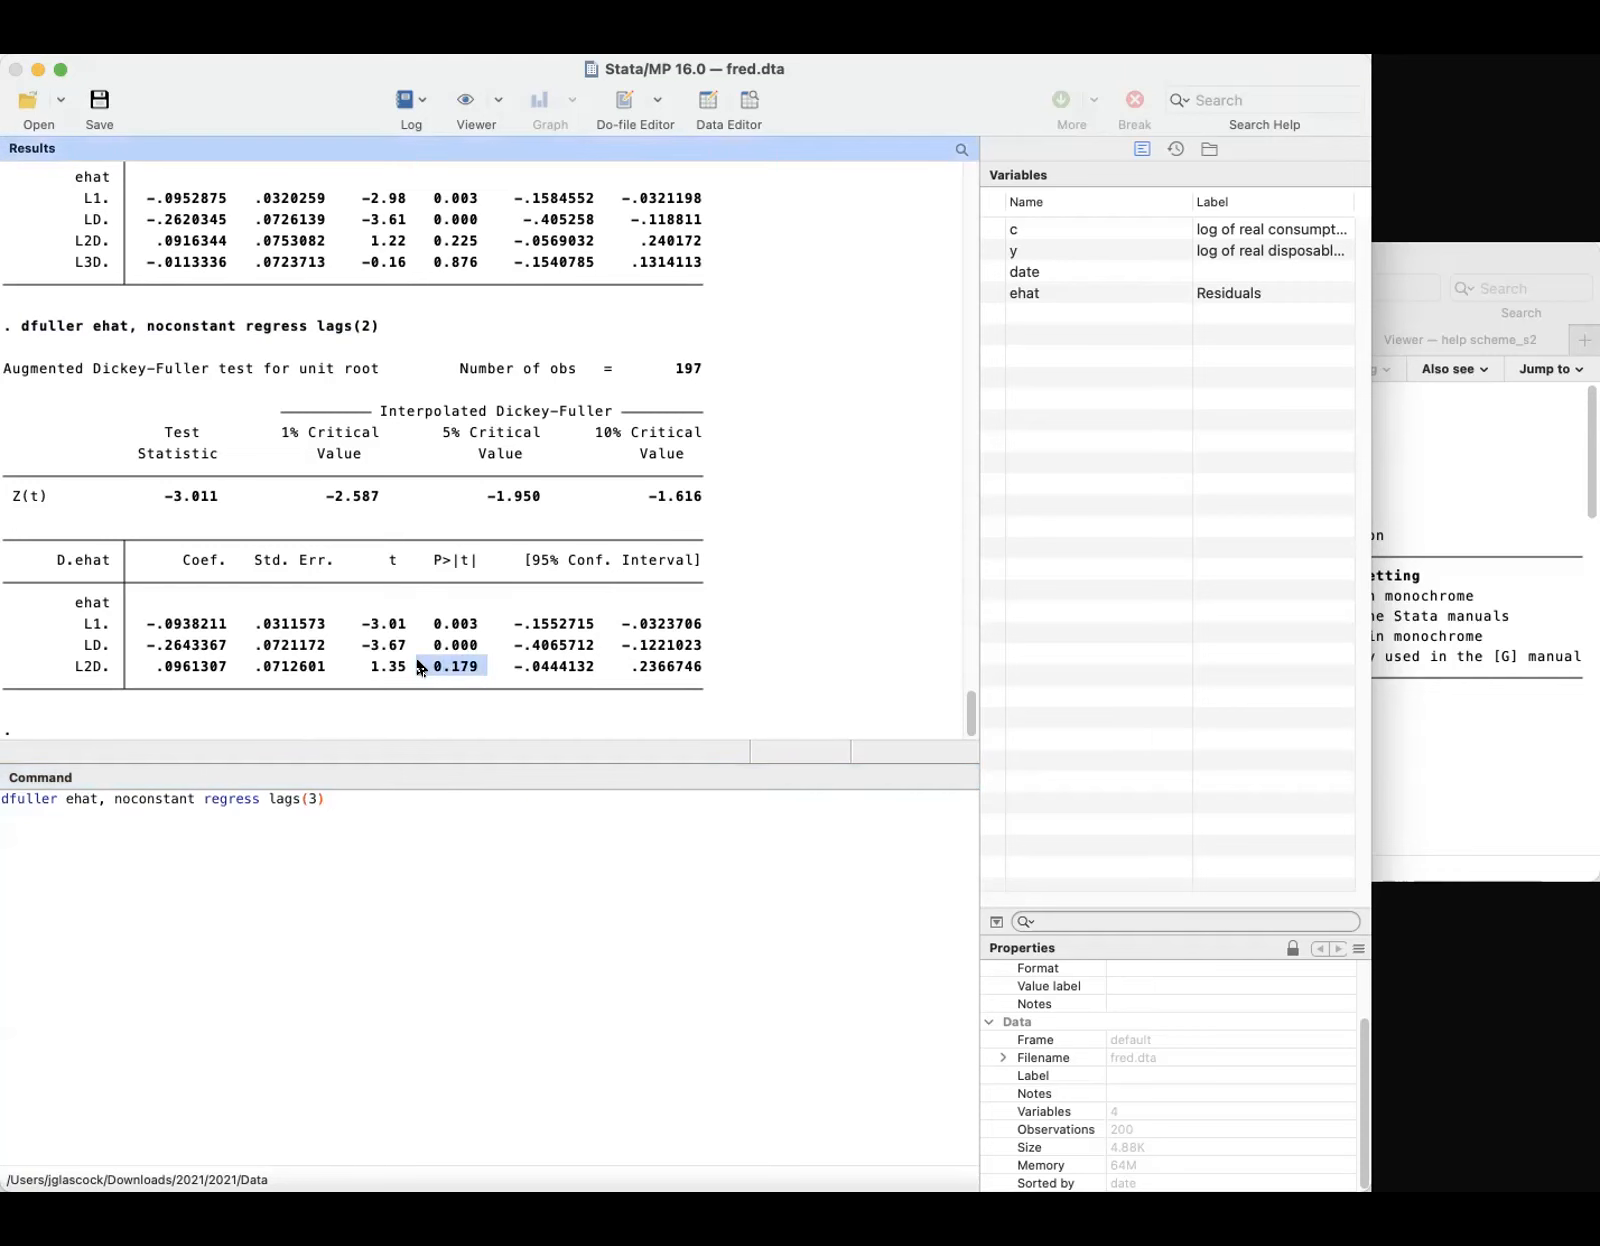
left_click(318, 798)
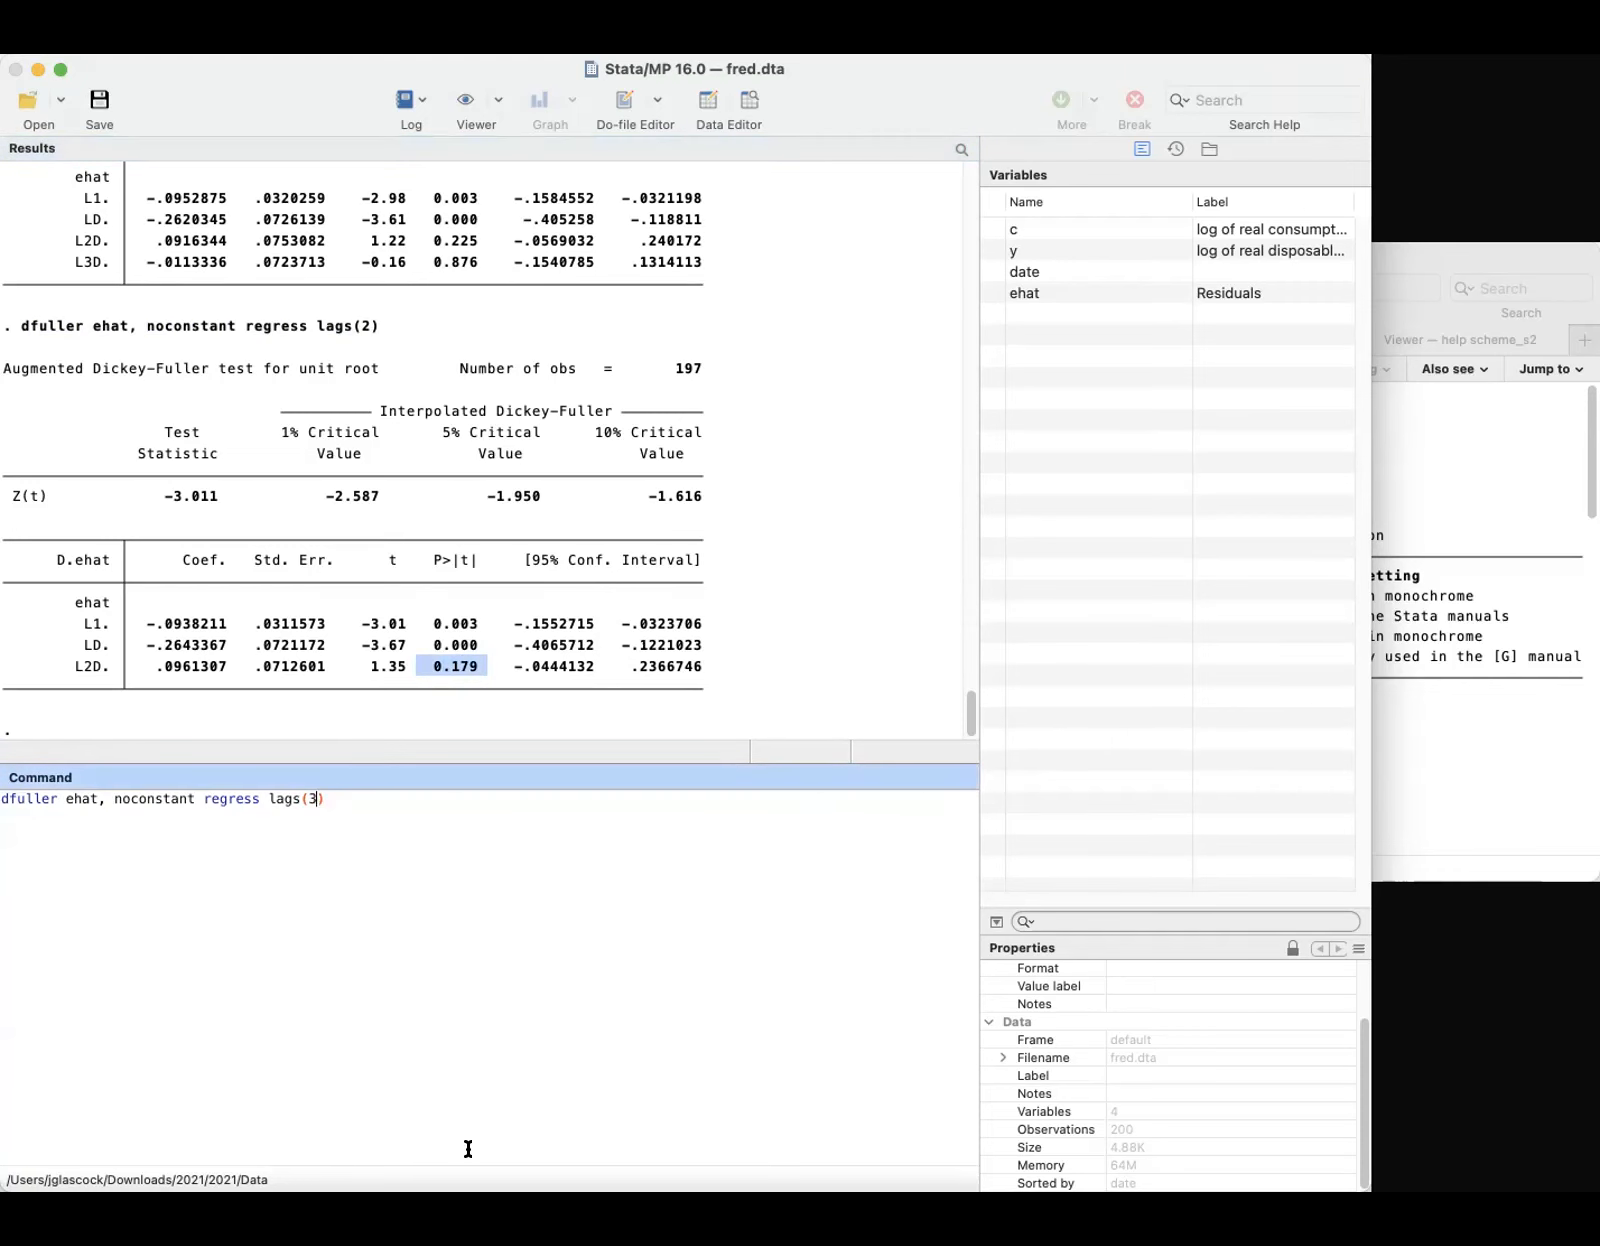
key("BackSpace")
type("1")
key("Return")
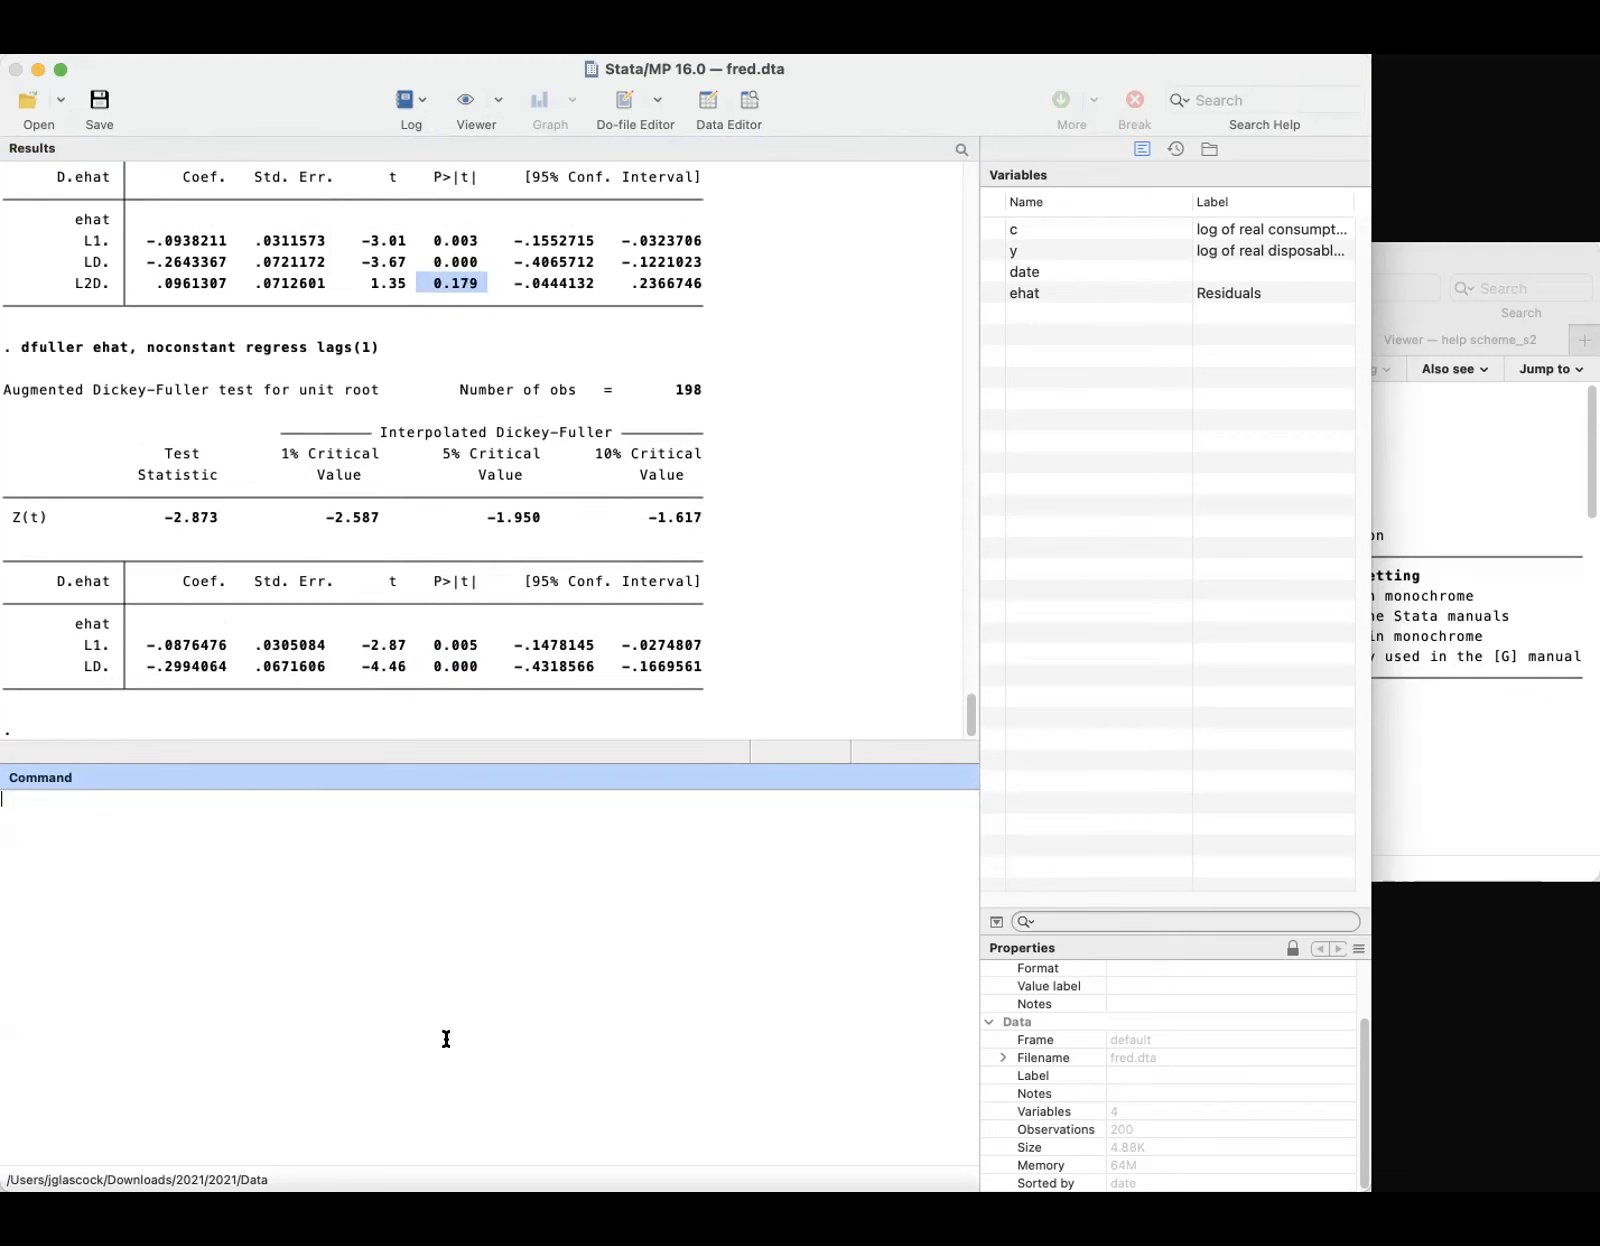
Examine the lag p-values of the one-lag ehat test and compare its test statistic with the 5% critical value
left_click_drag(480, 665, 417, 635)
left_click(434, 642)
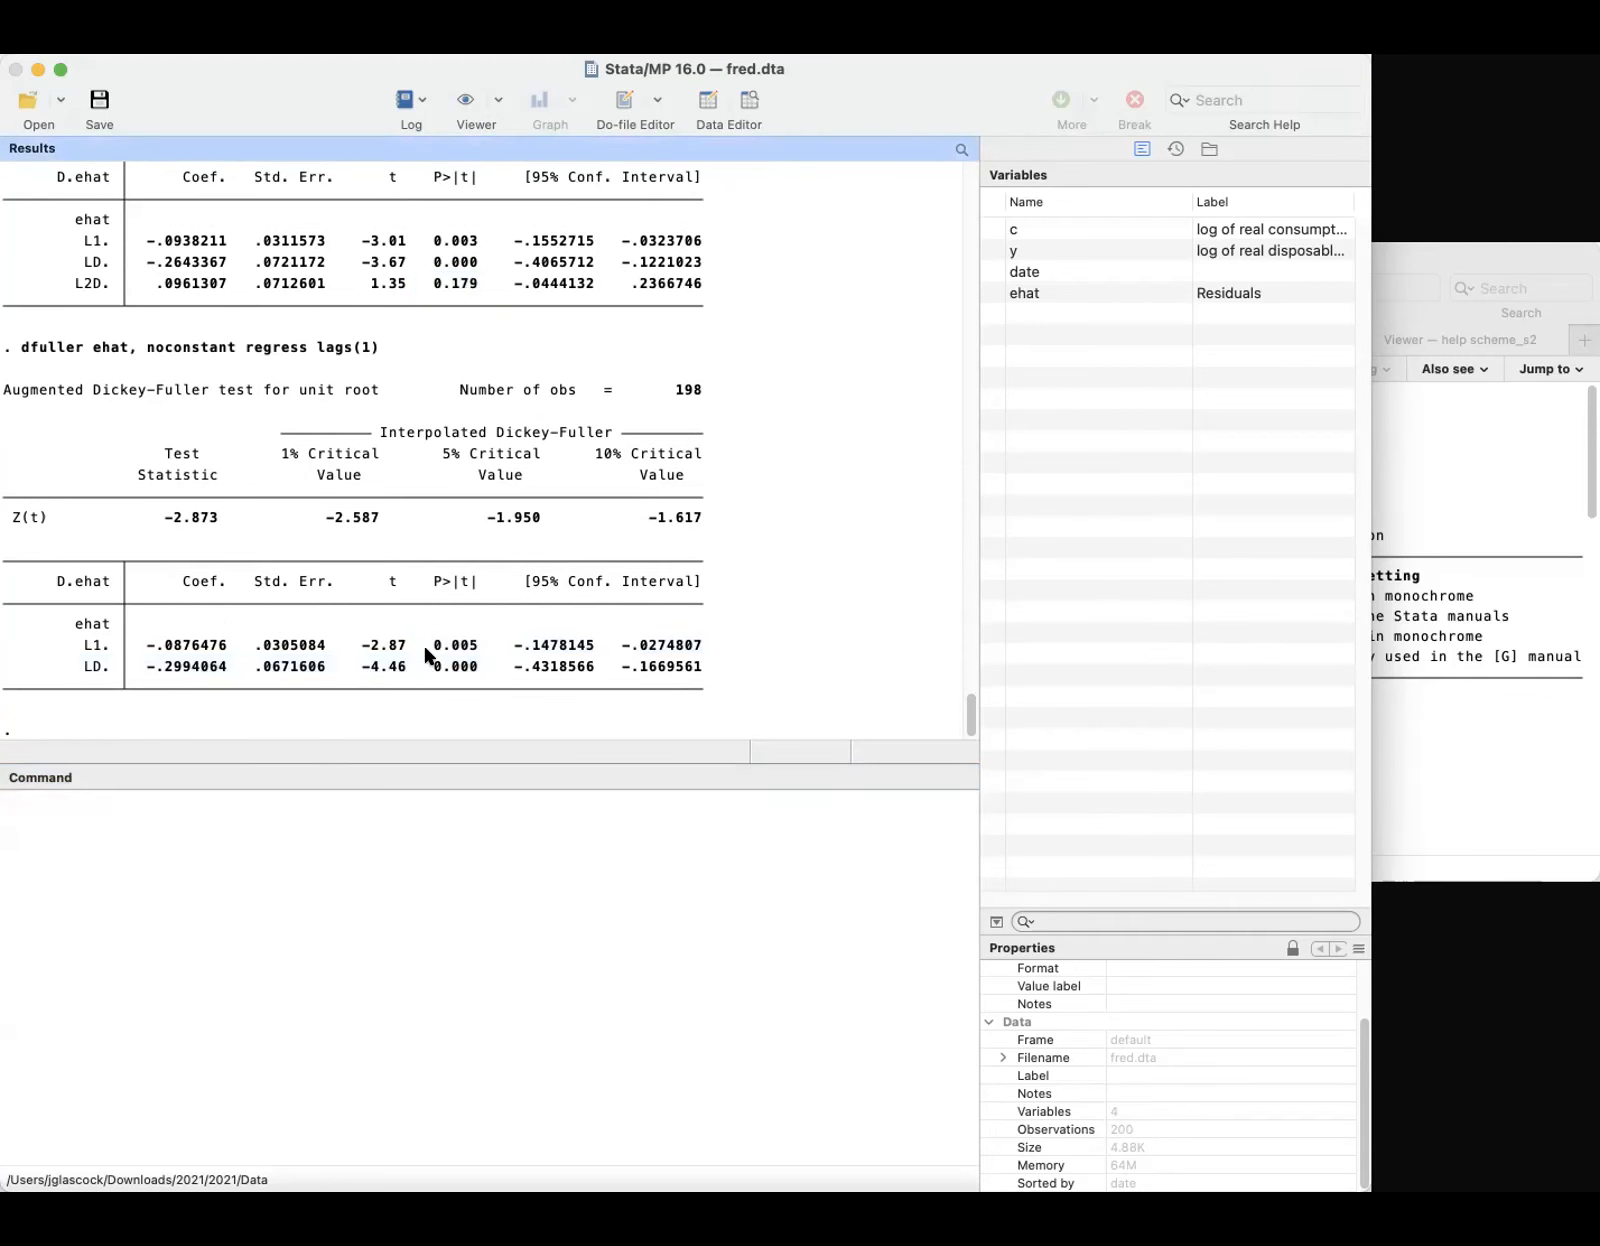
left_click(206, 842)
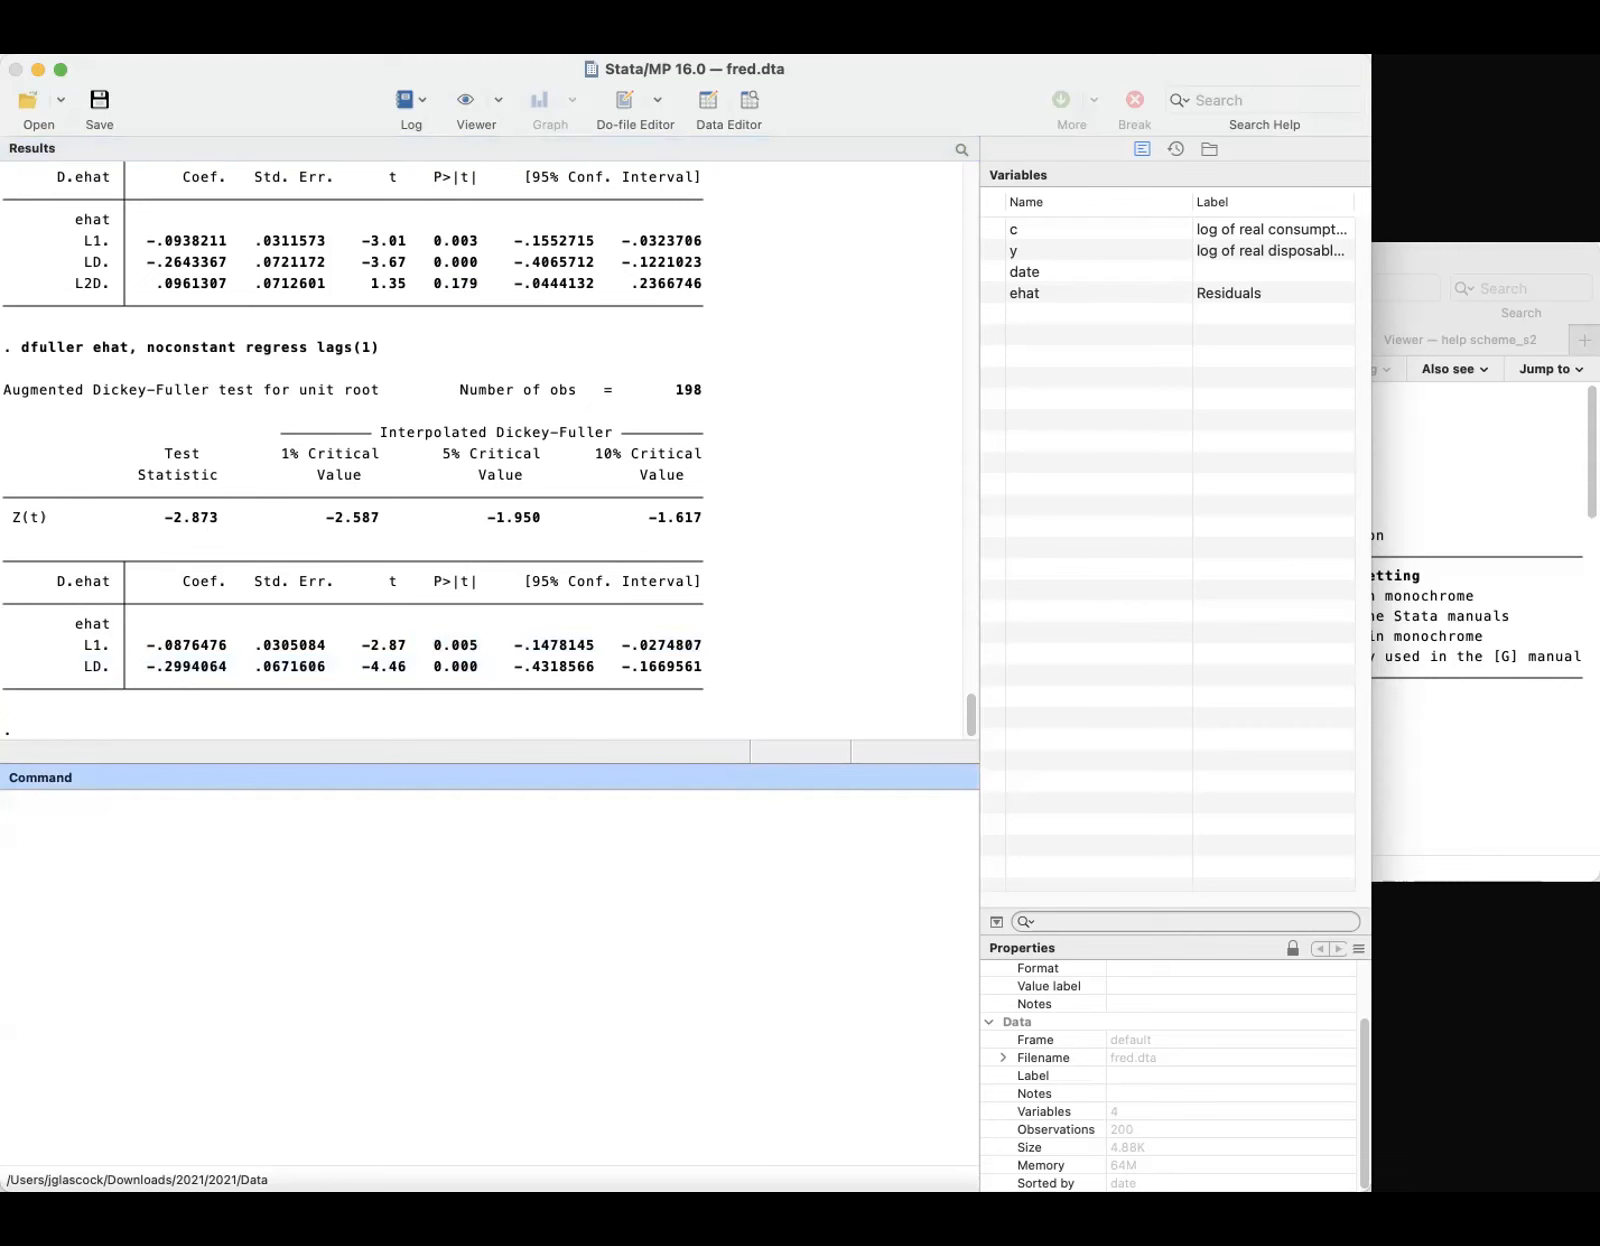
left_click(218, 510)
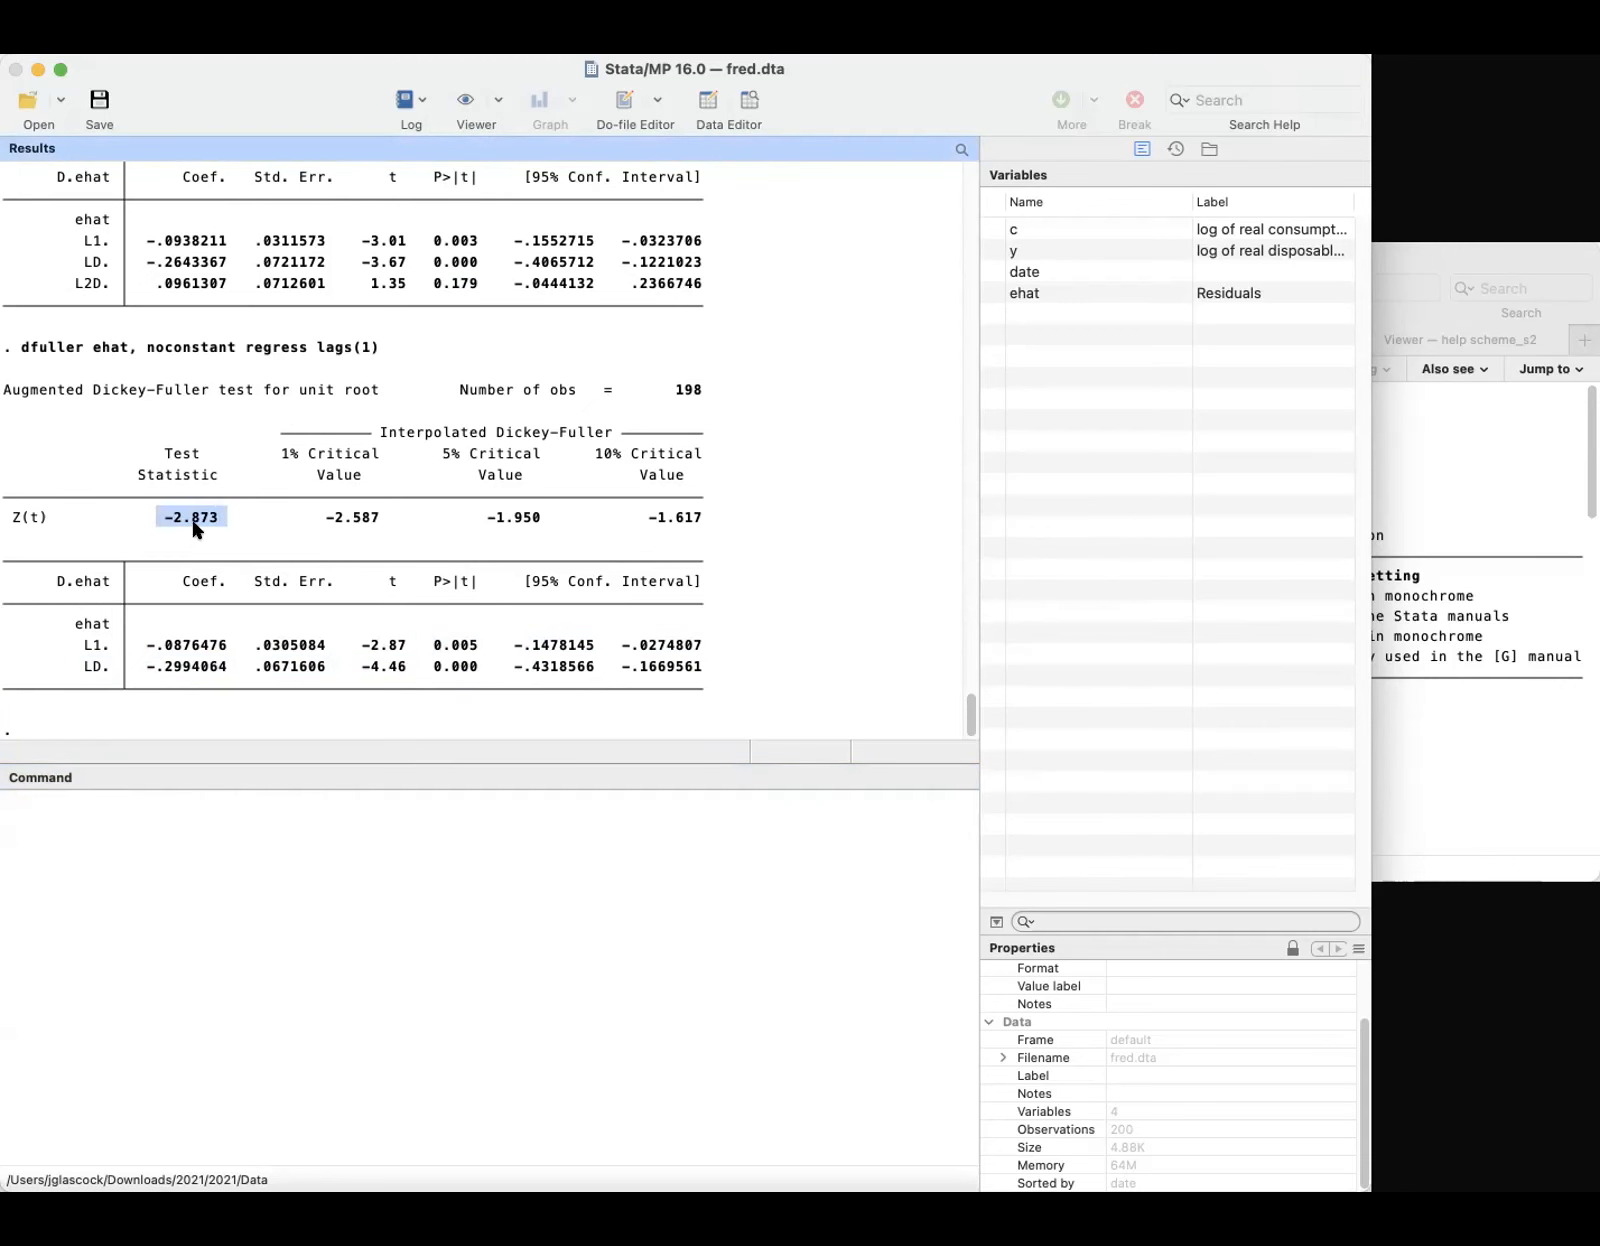
left_click(511, 516)
left_click_drag(549, 517, 487, 519)
left_click(502, 538)
left_click(614, 900)
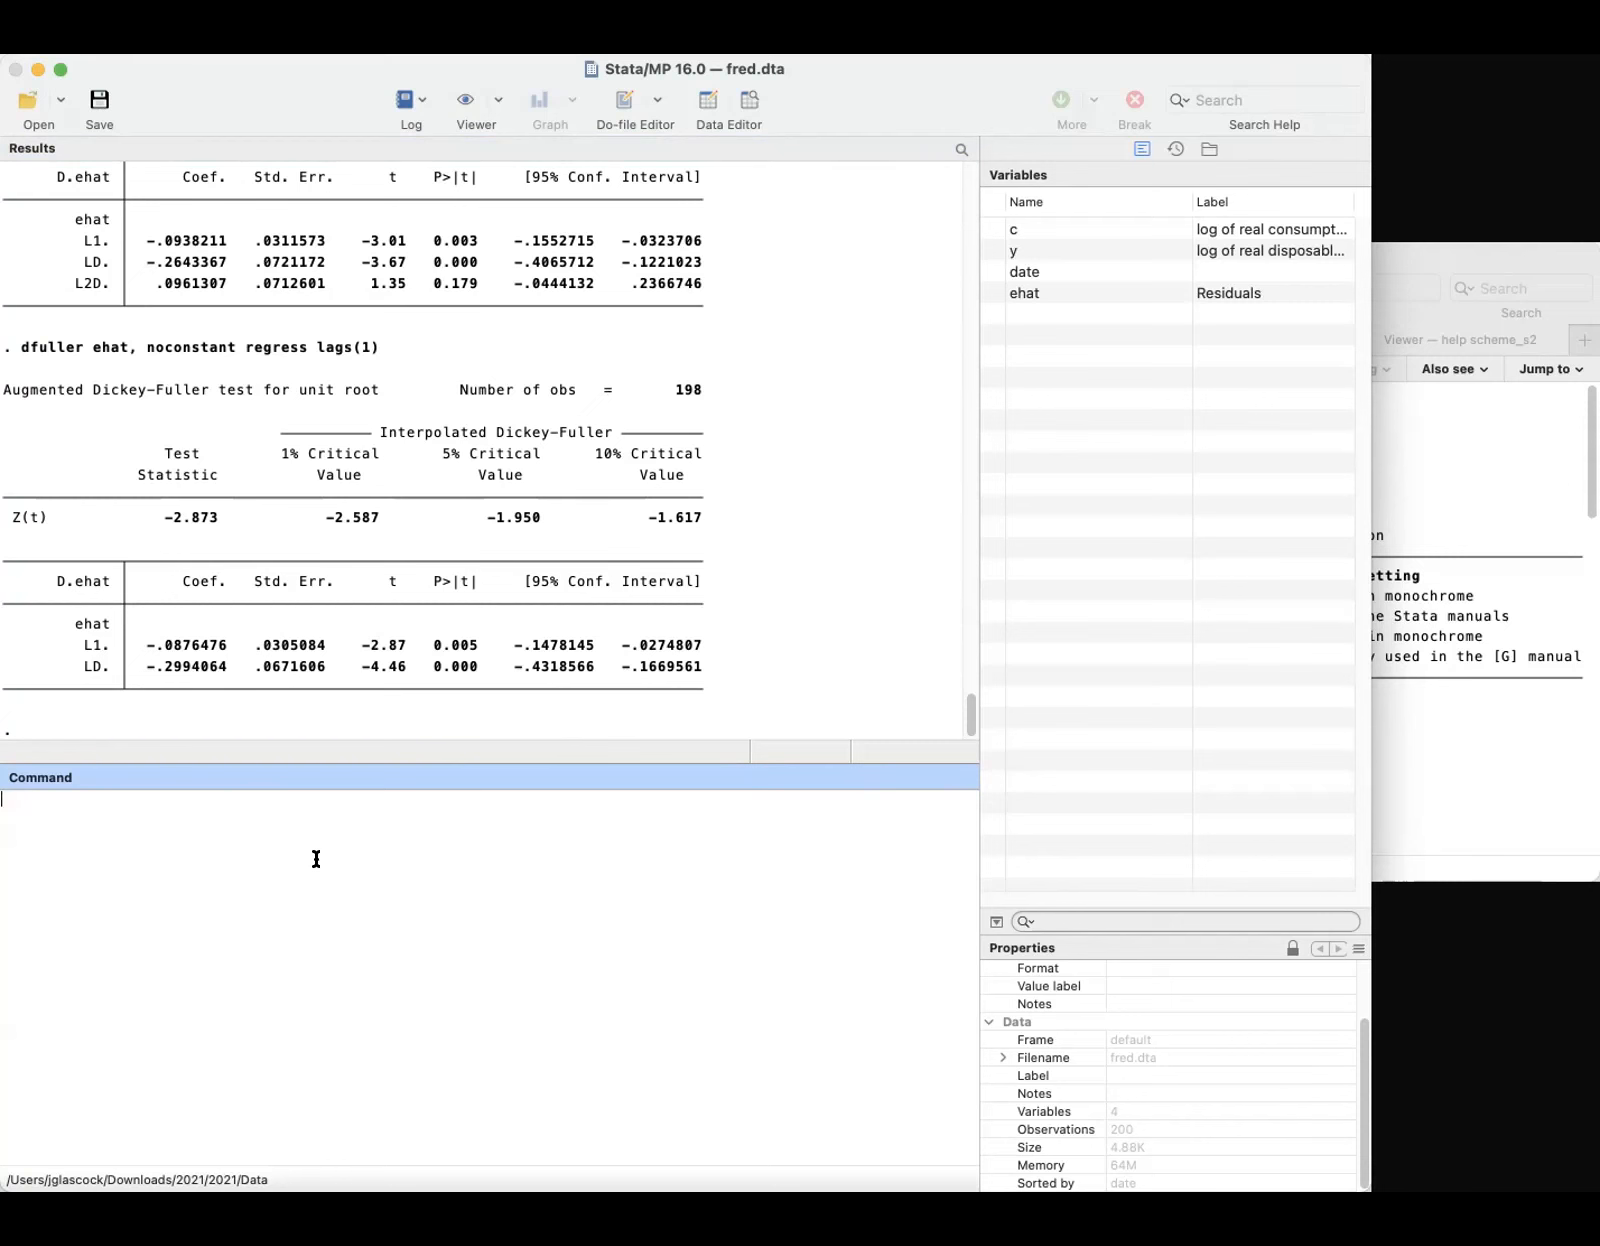
Review the earlier output of the regression of c on y, from which the residuals were derived
scroll(418, 538, "up", 10)
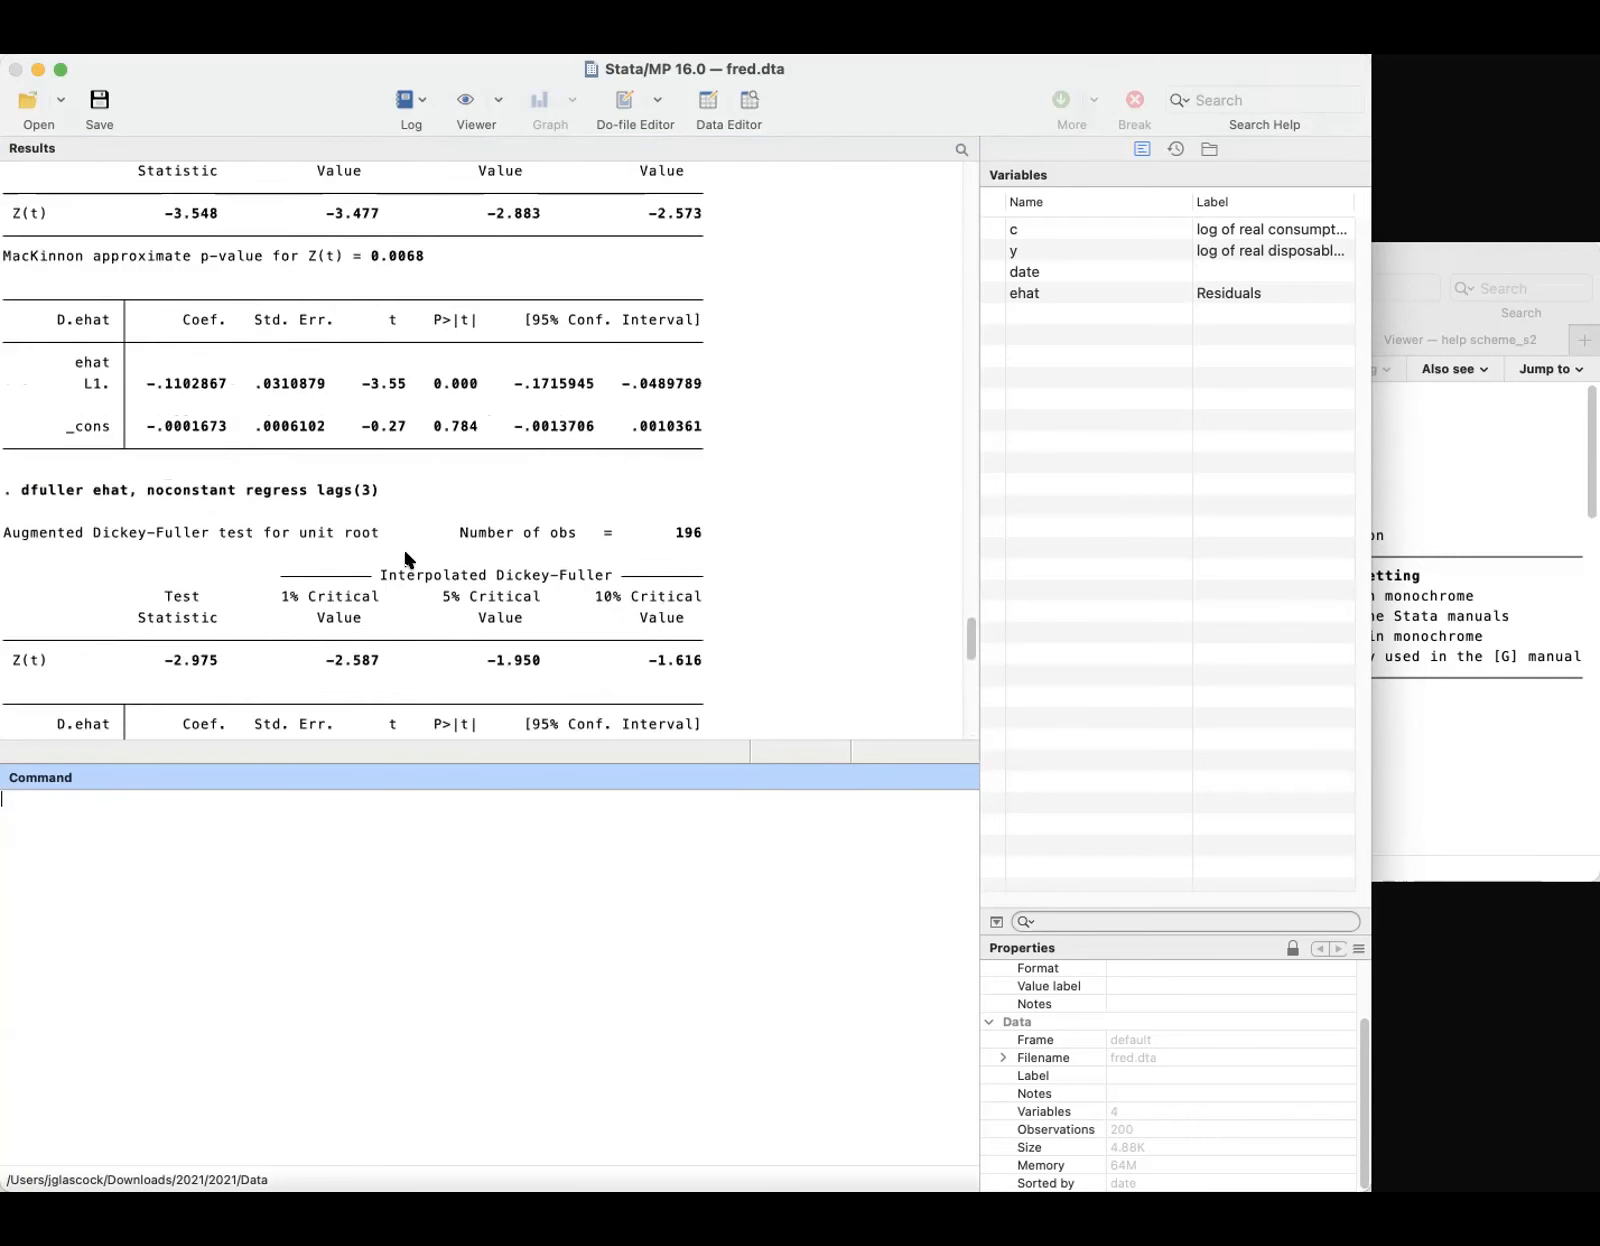
scroll(390, 555, "up", 4)
left_click(157, 462)
left_click_drag(14, 215, 733, 540)
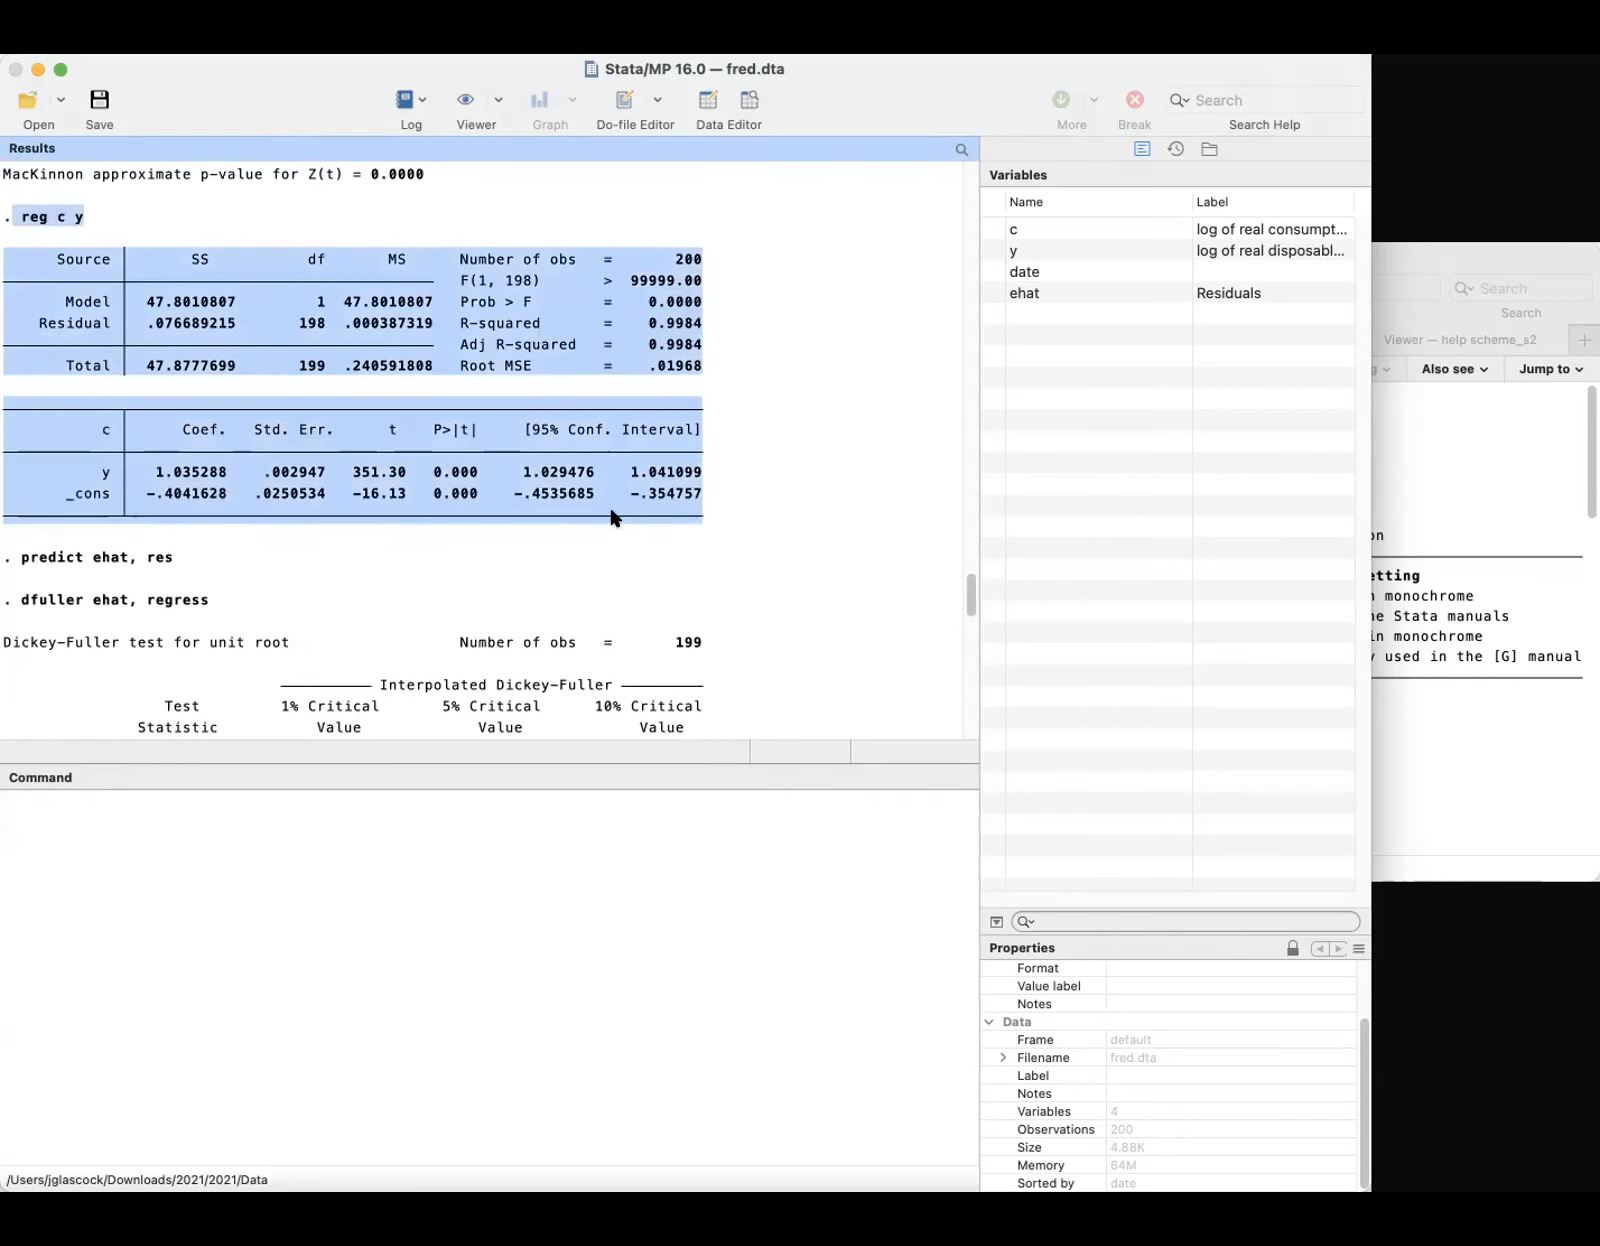
scroll(621, 488, "down", 10)
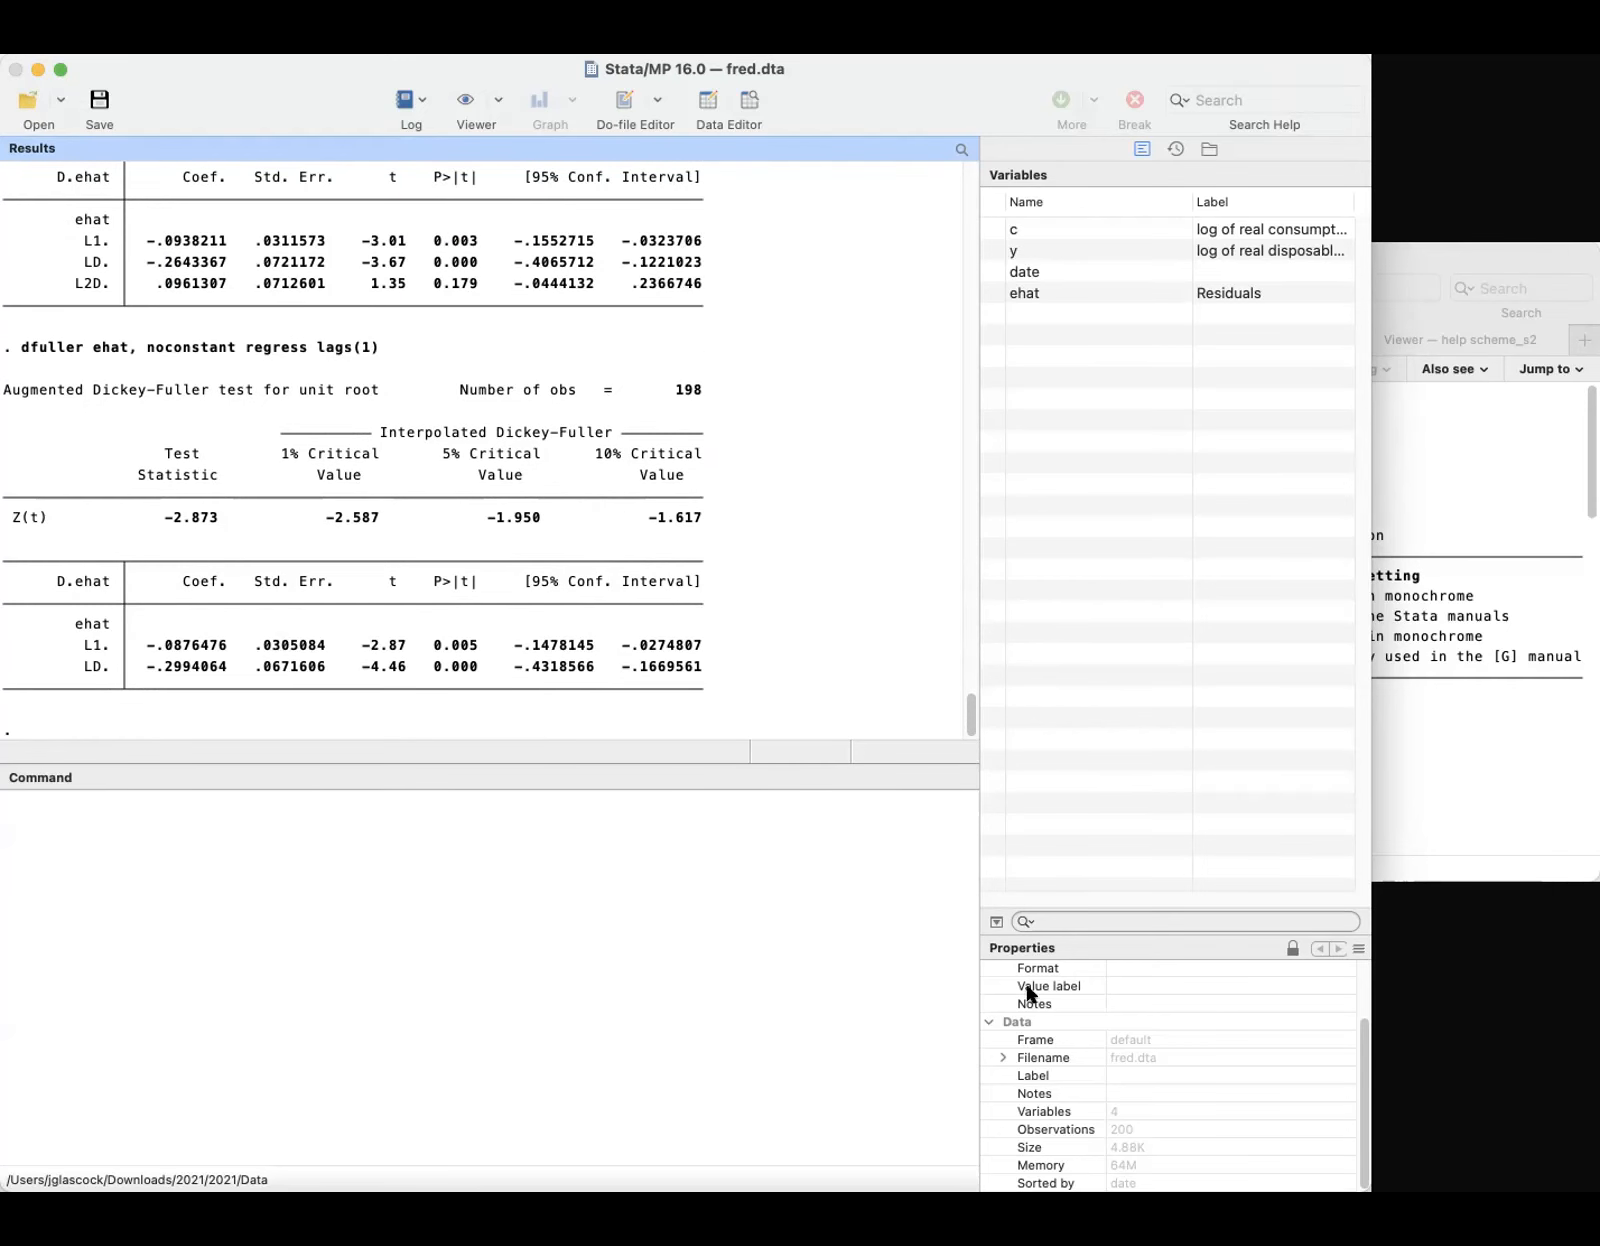
Switch to PowerPoint, look up the cointegration critical values on the VAR and Cointegration slides, and return to Stata
key("super+Tab")
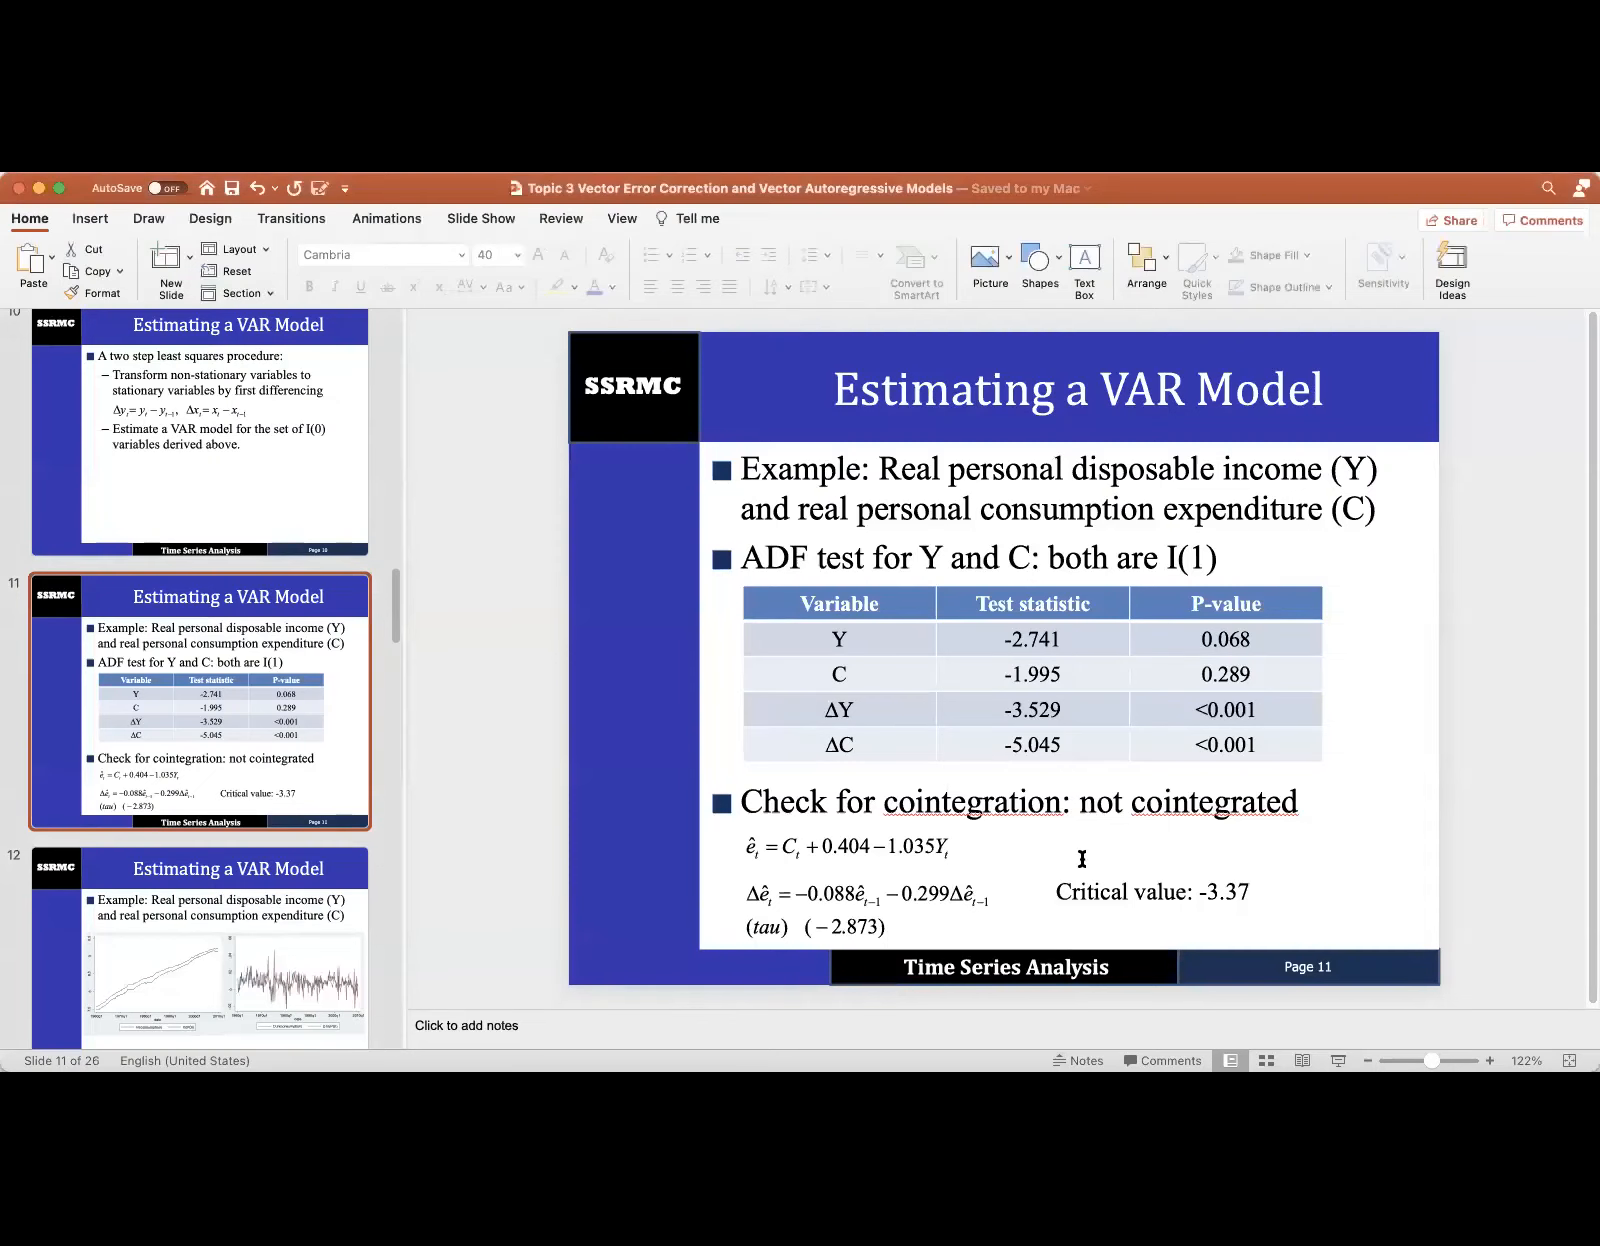
left_click(1080, 891)
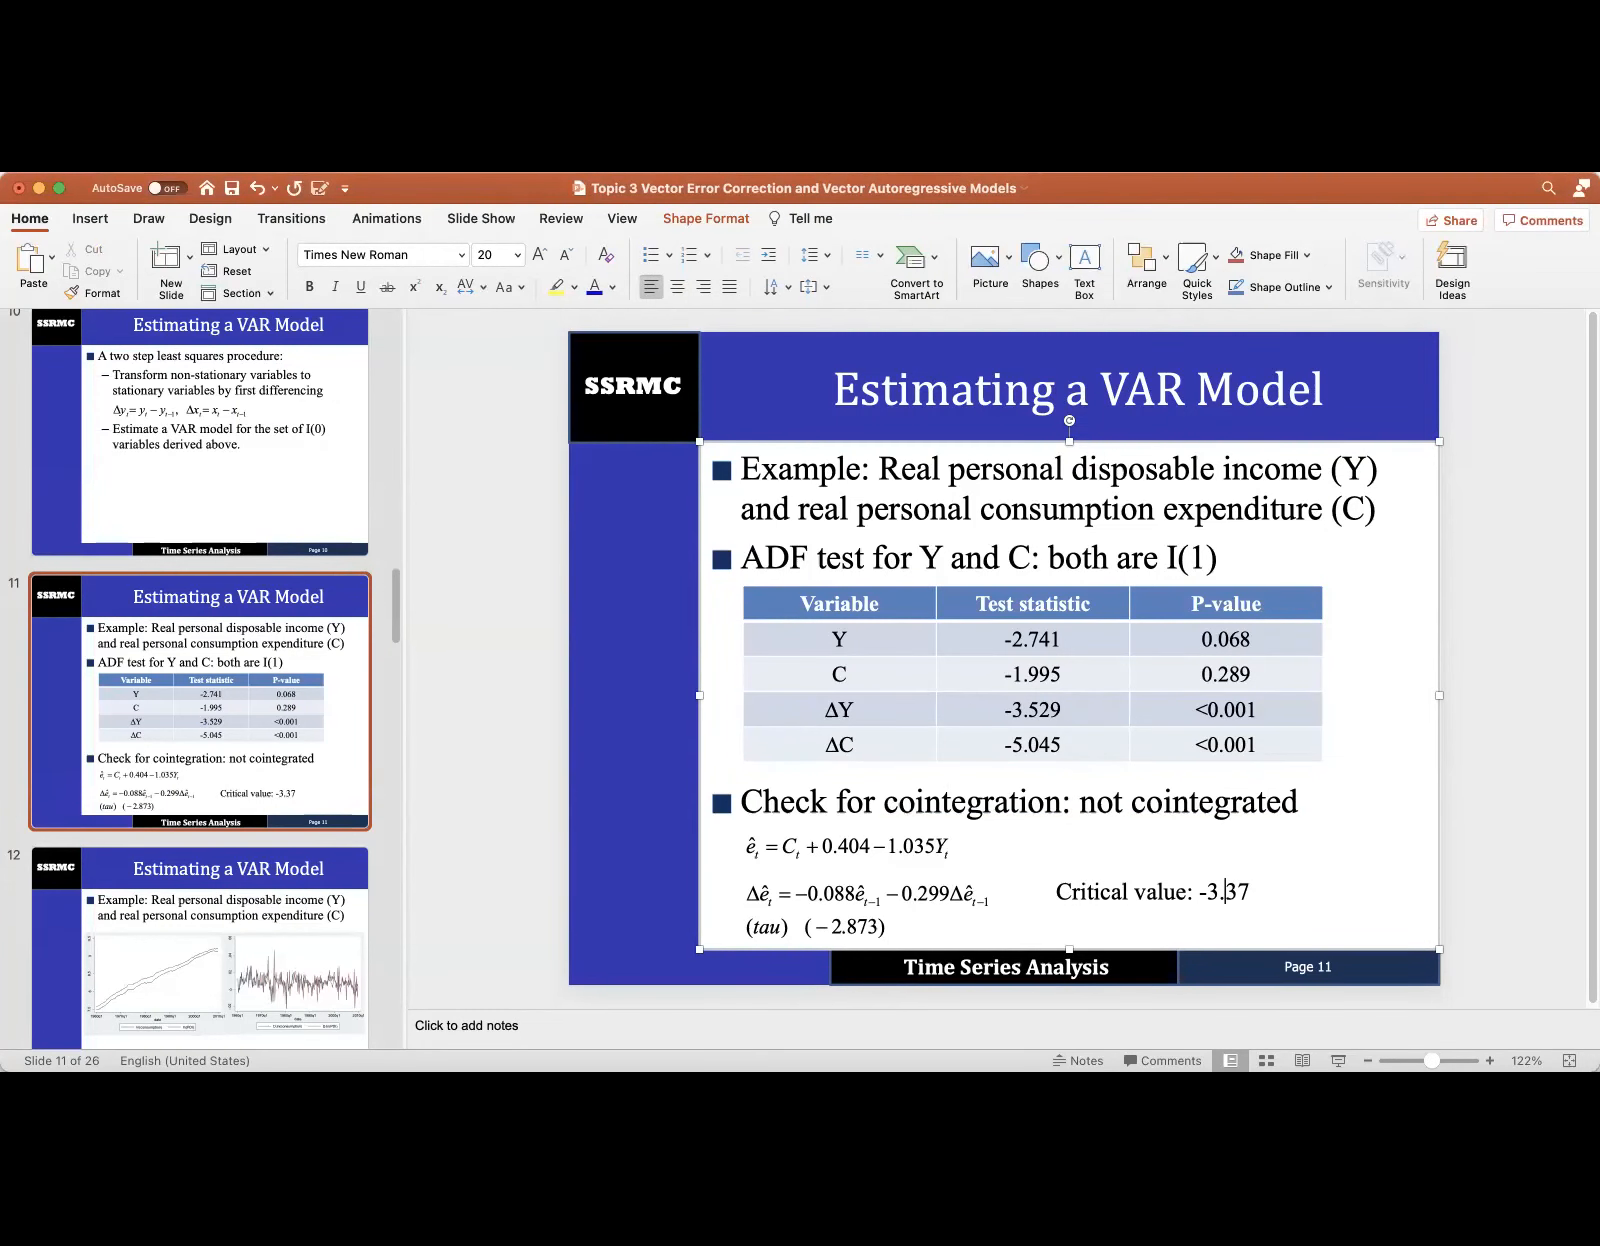
left_click(488, 2)
left_click(525, 225)
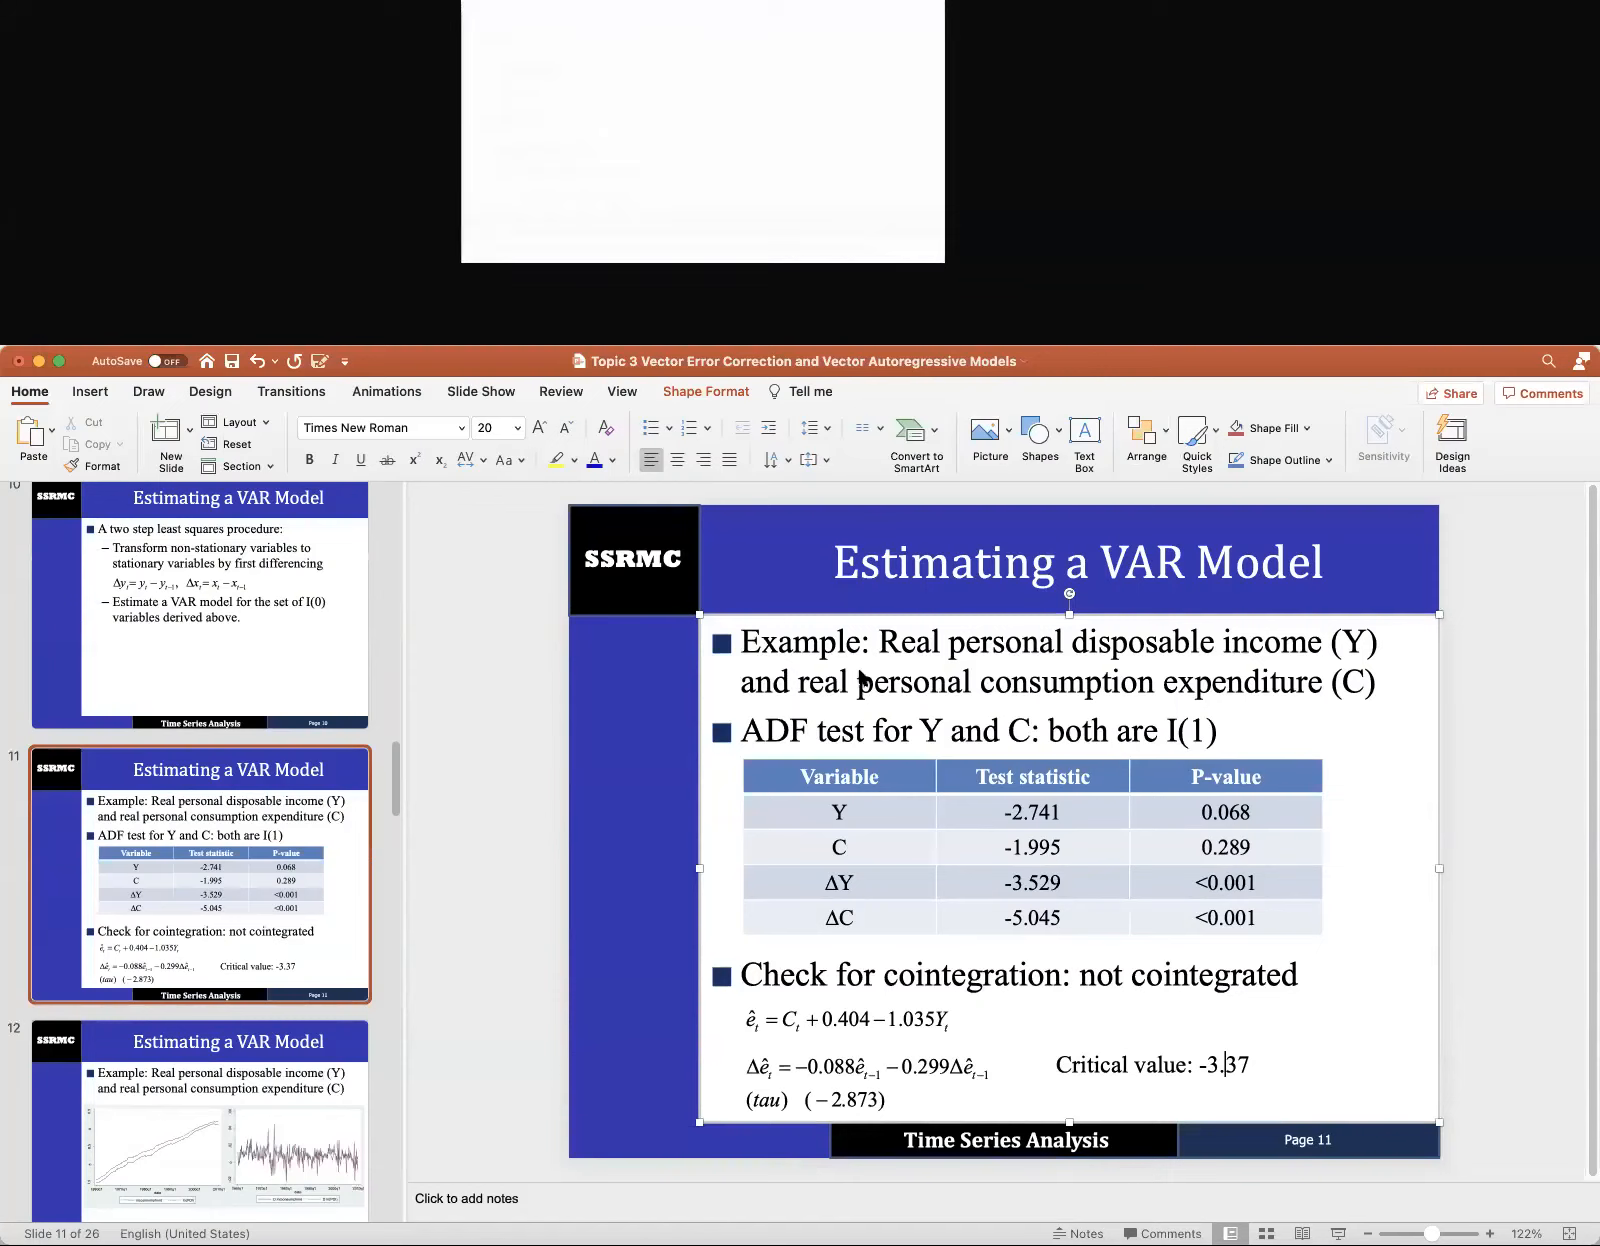
left_click(1252, 900)
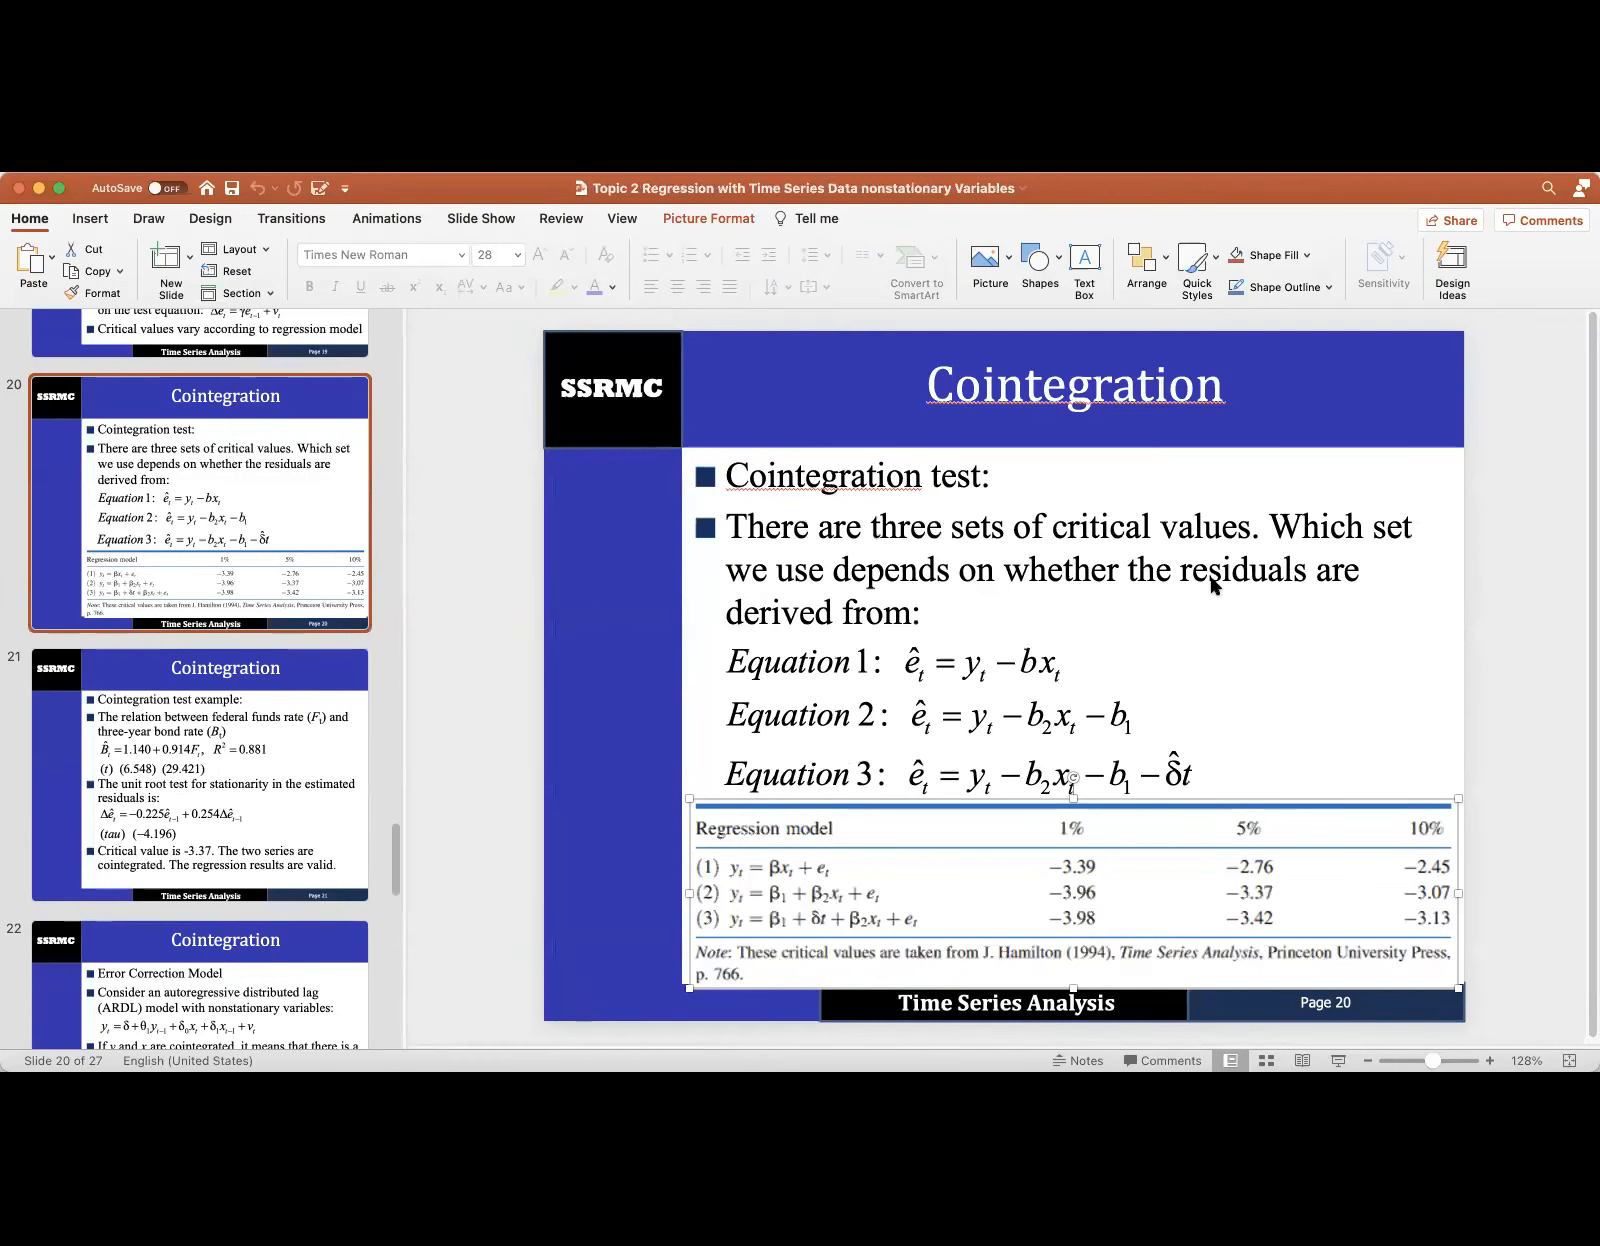
left_click(1045, 1022)
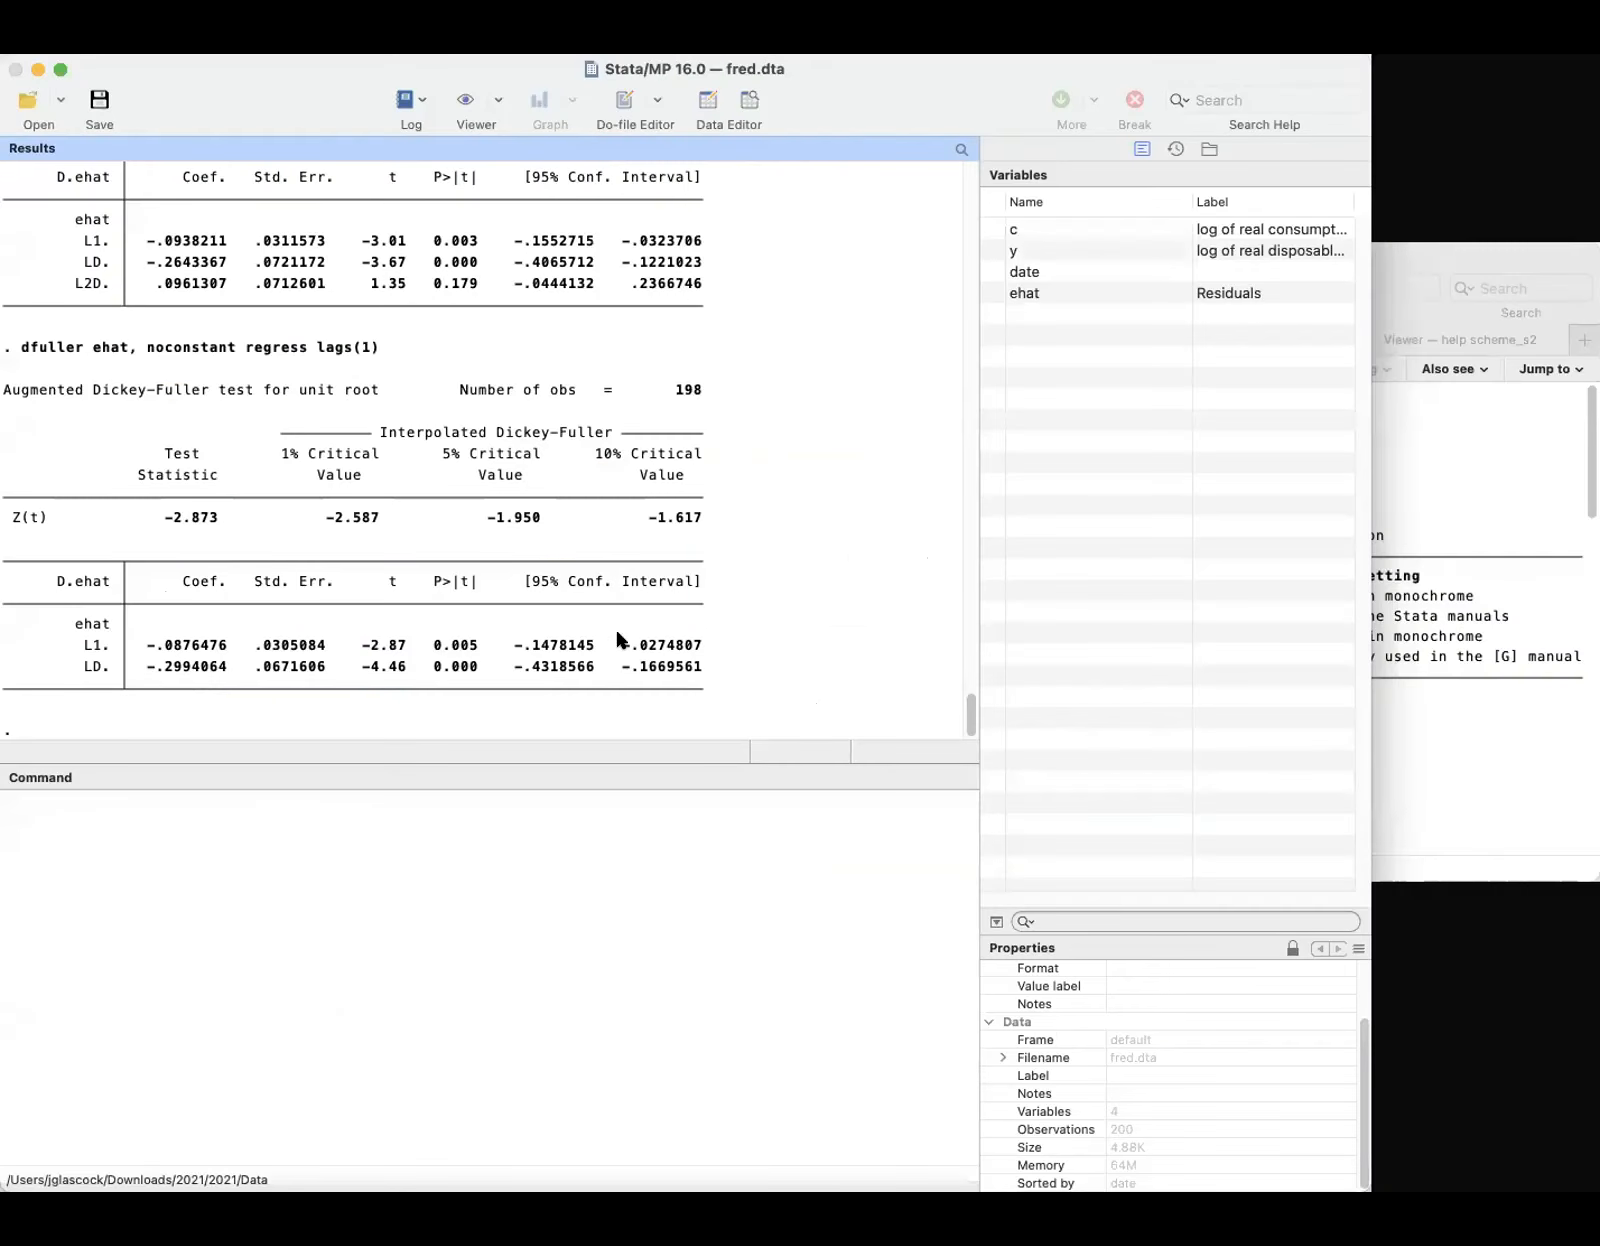
left_click(457, 914)
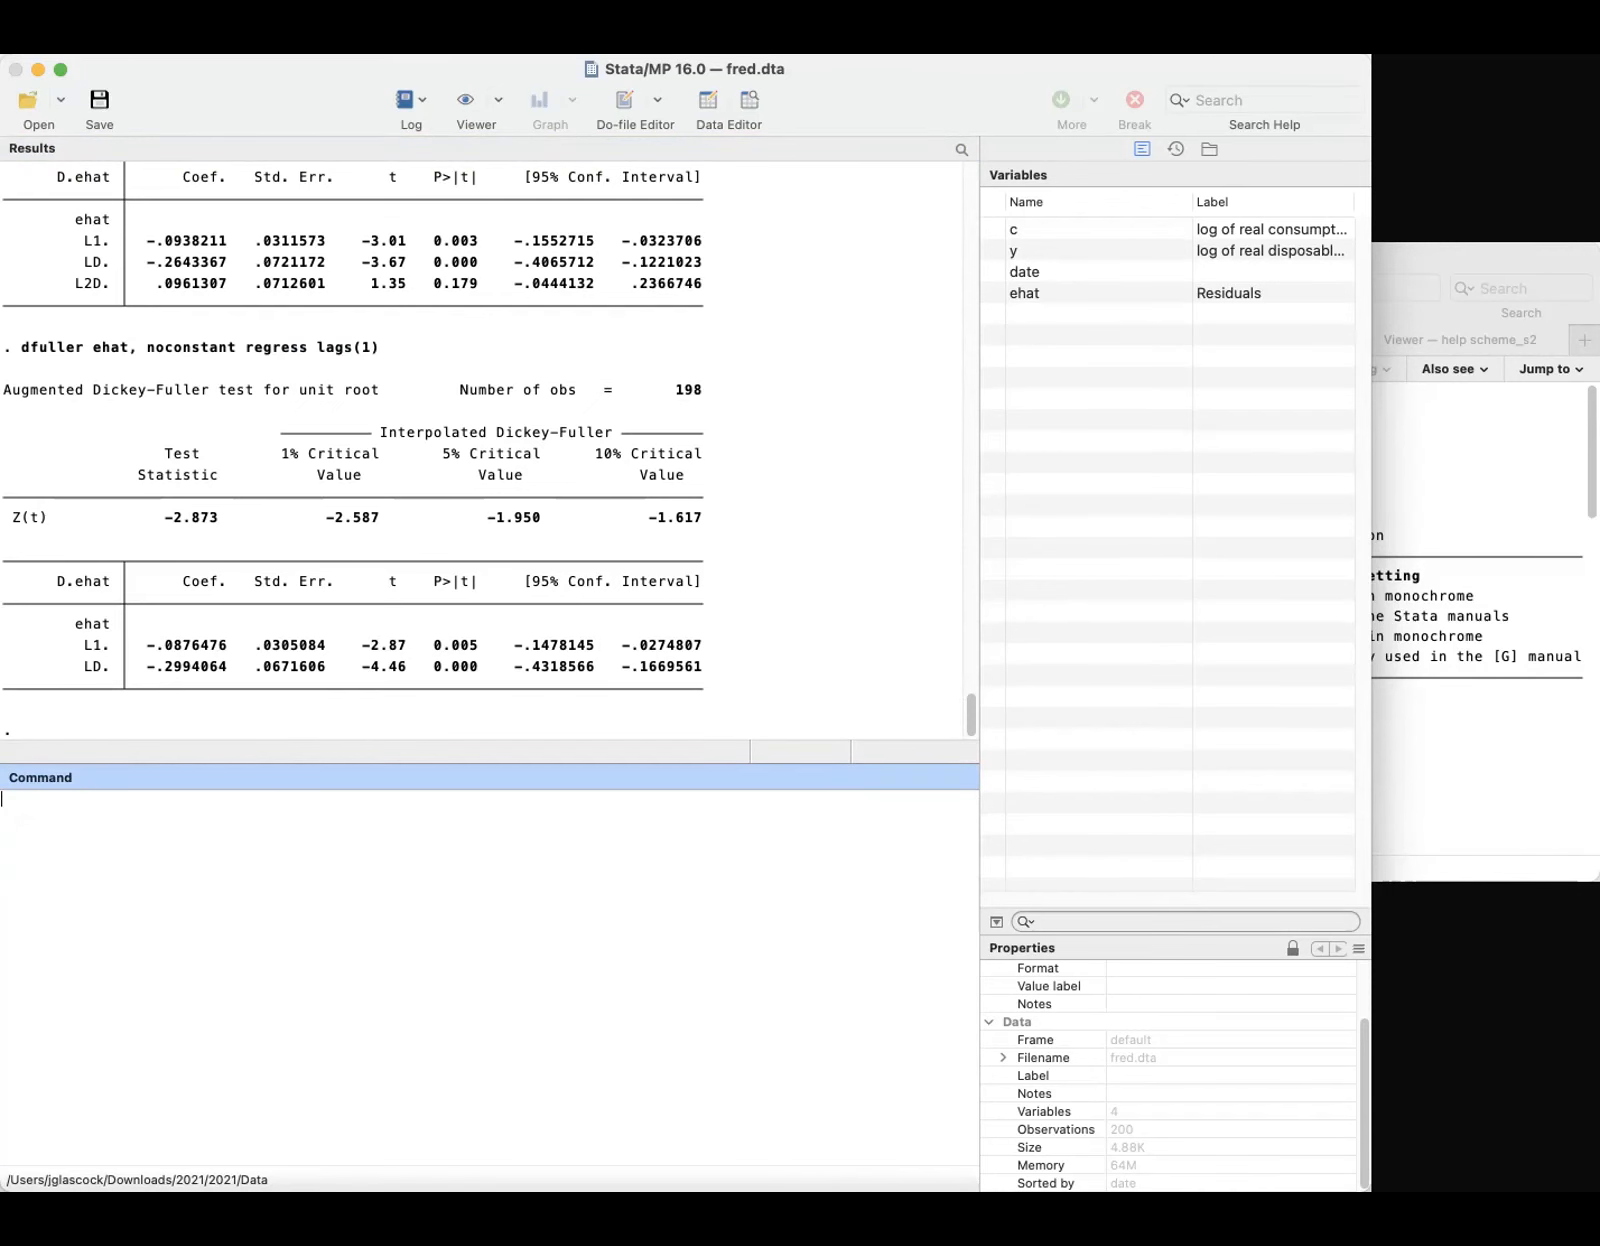
key("super+Tab")
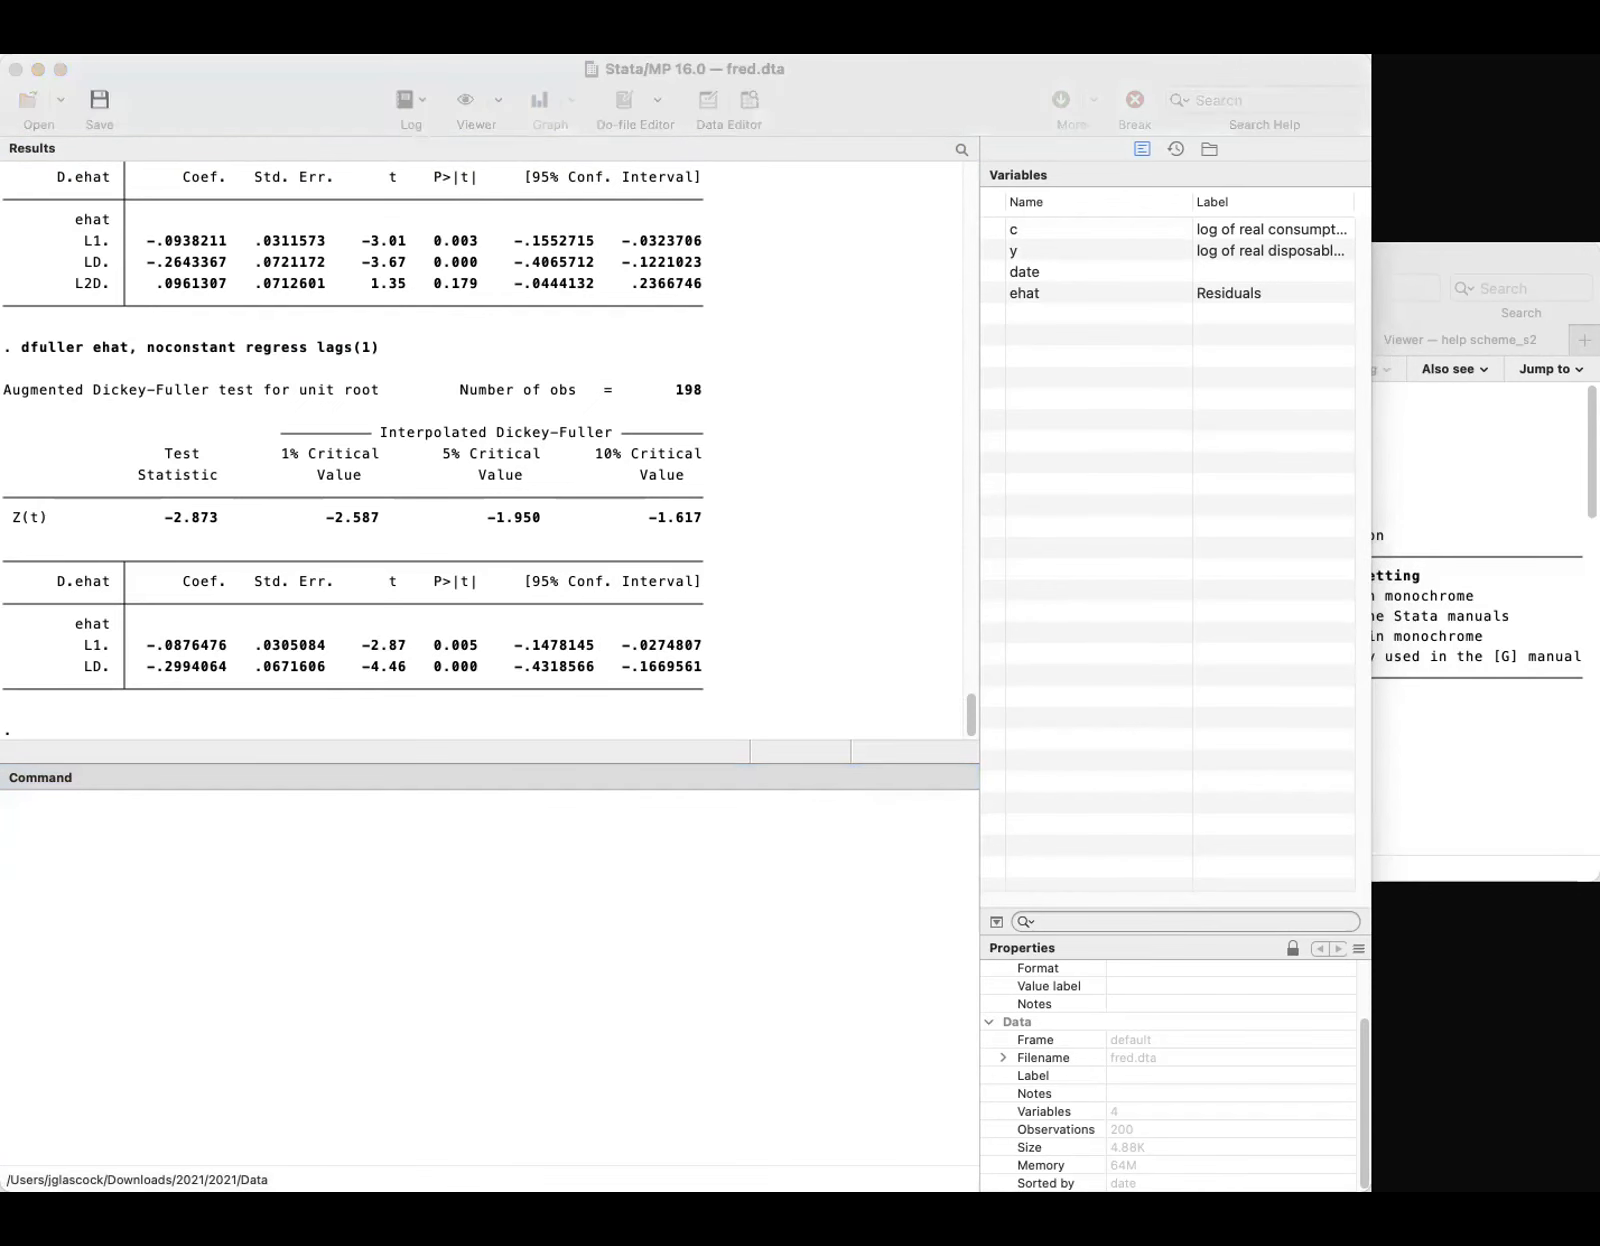
left_click(606, 905)
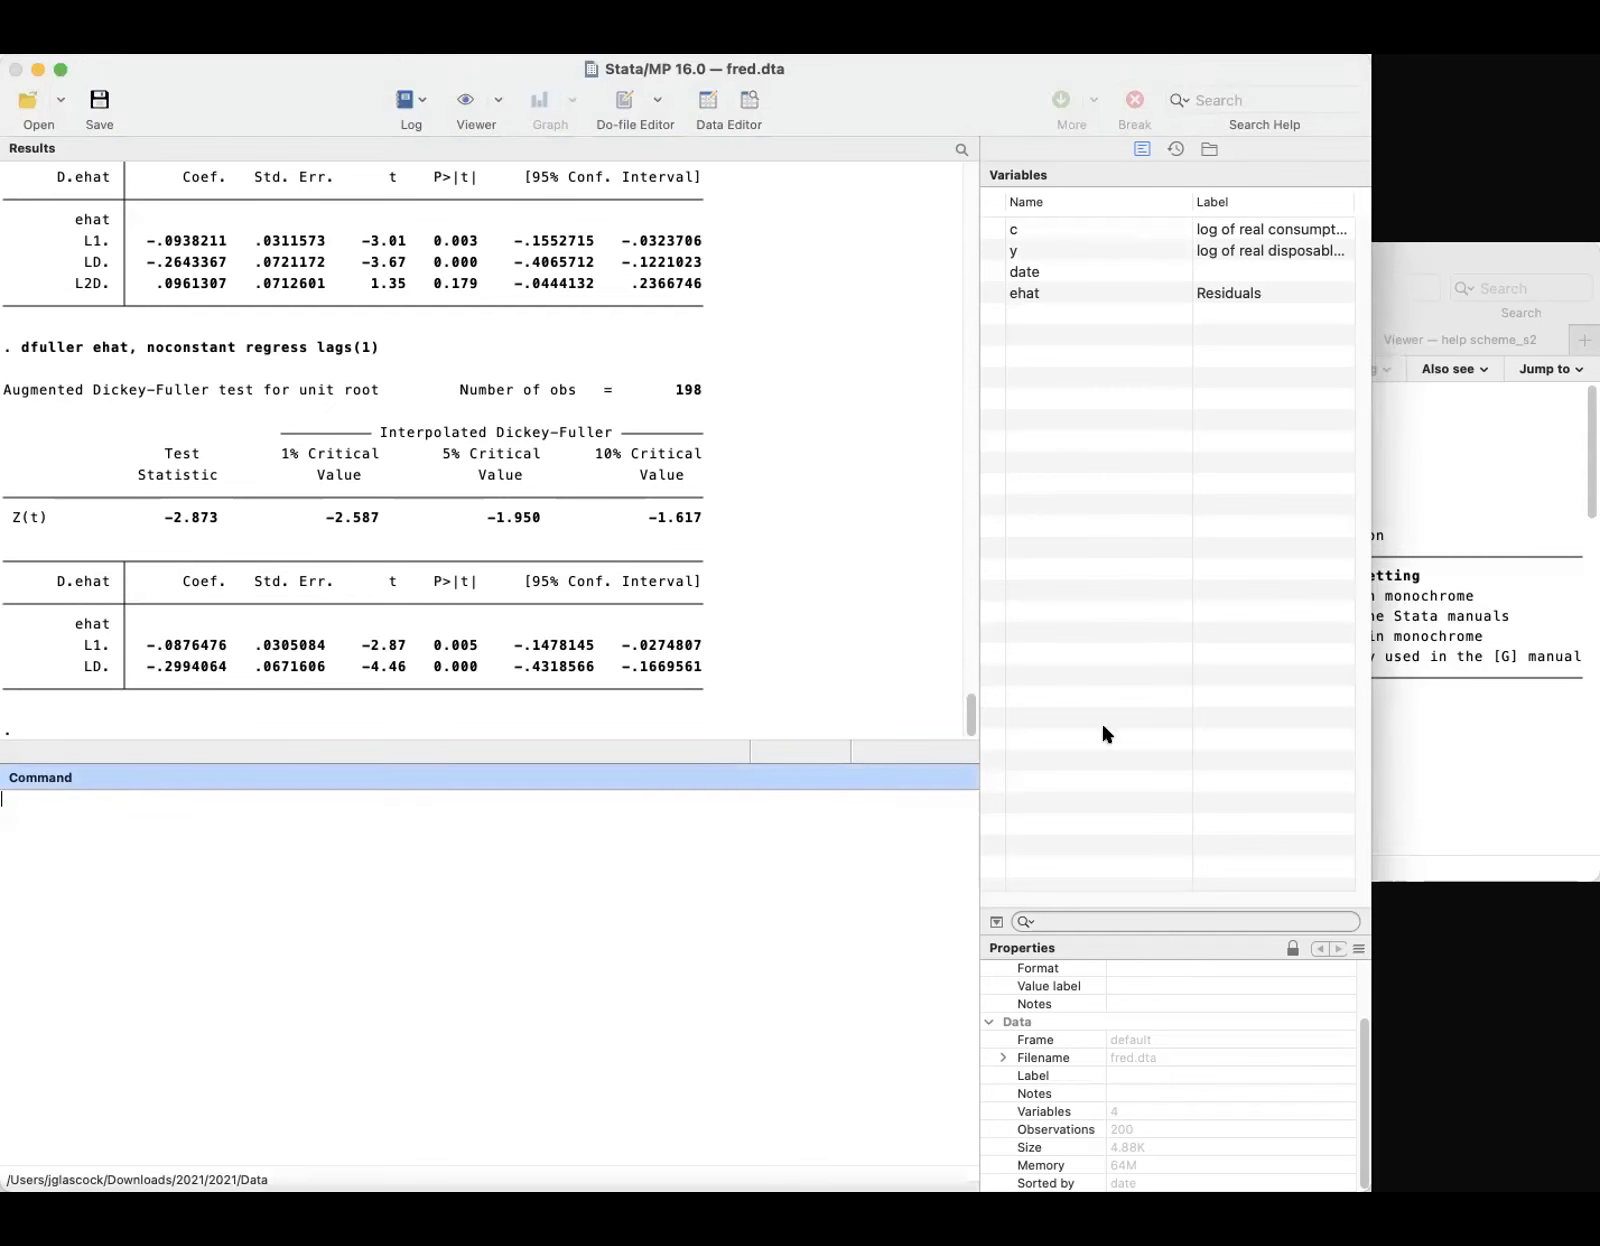
Run varsoc on the first differences d.c and d.y with a maximum lag of 4
key("super+Tab")
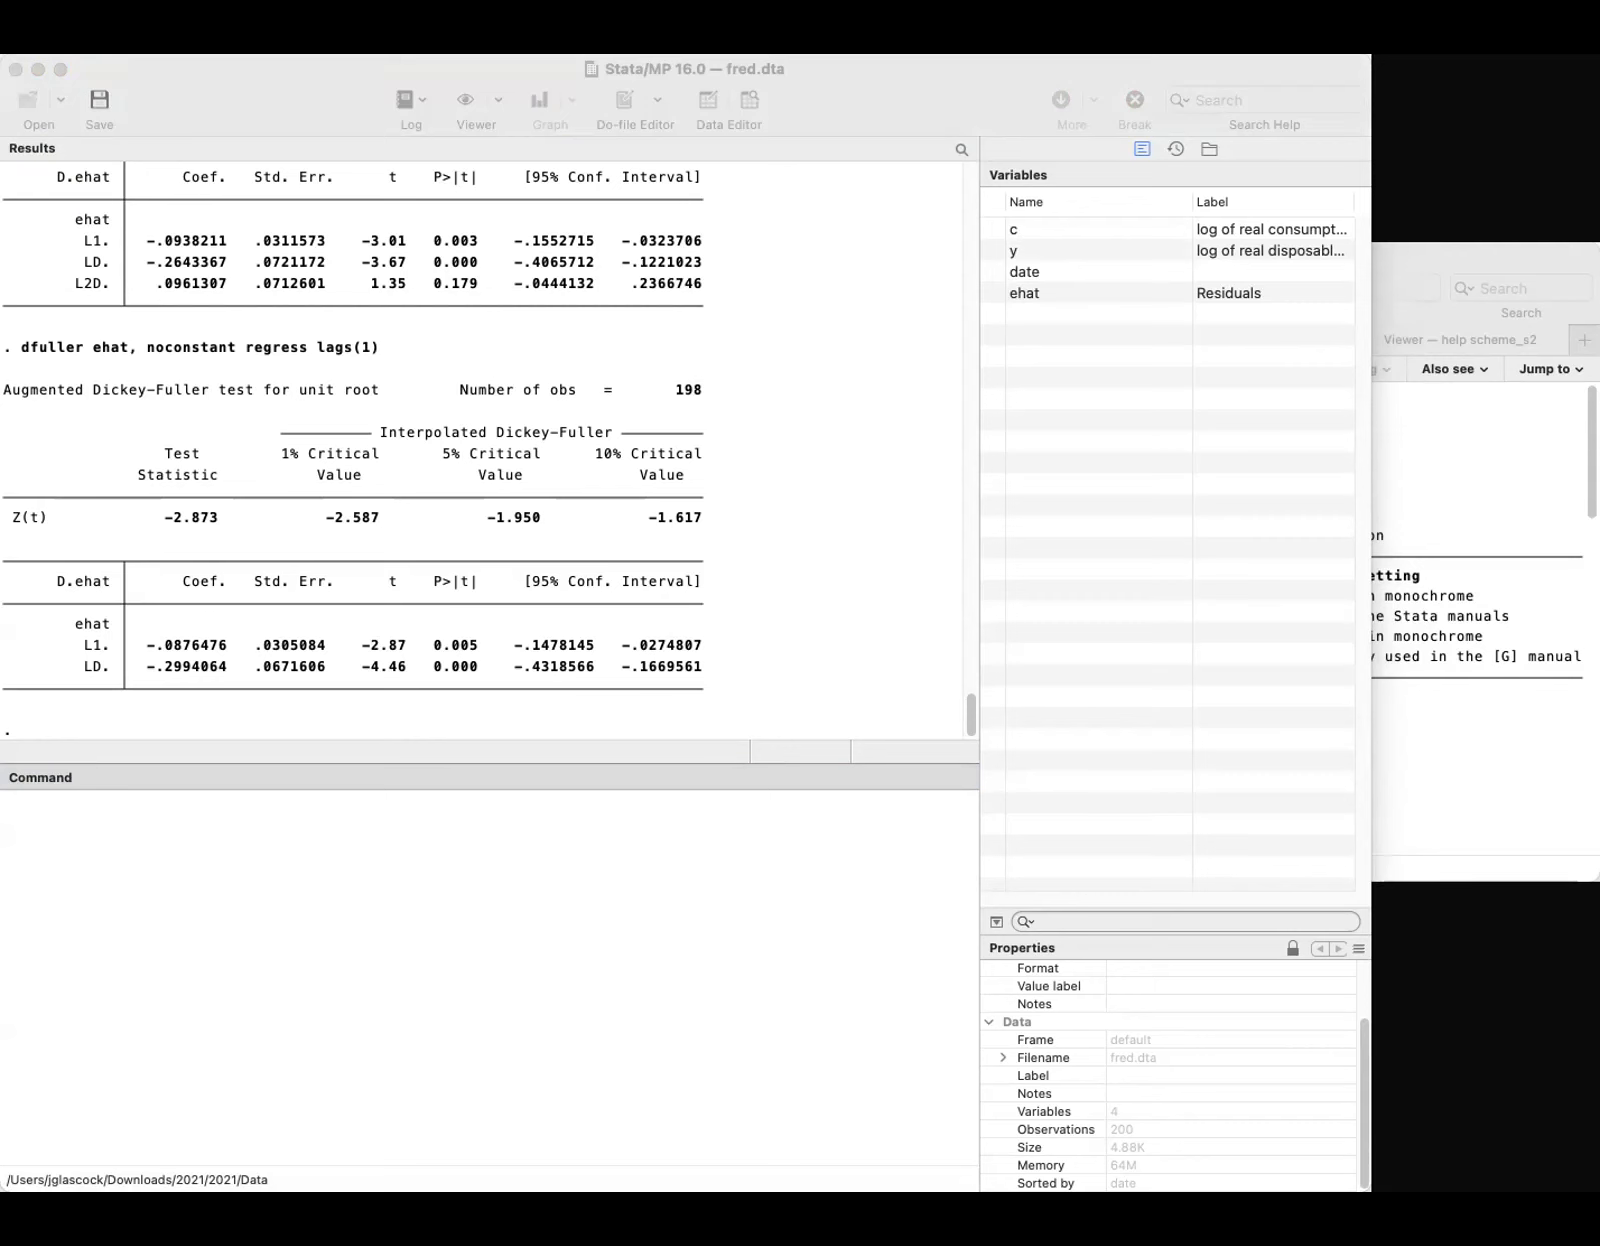
left_click(722, 937)
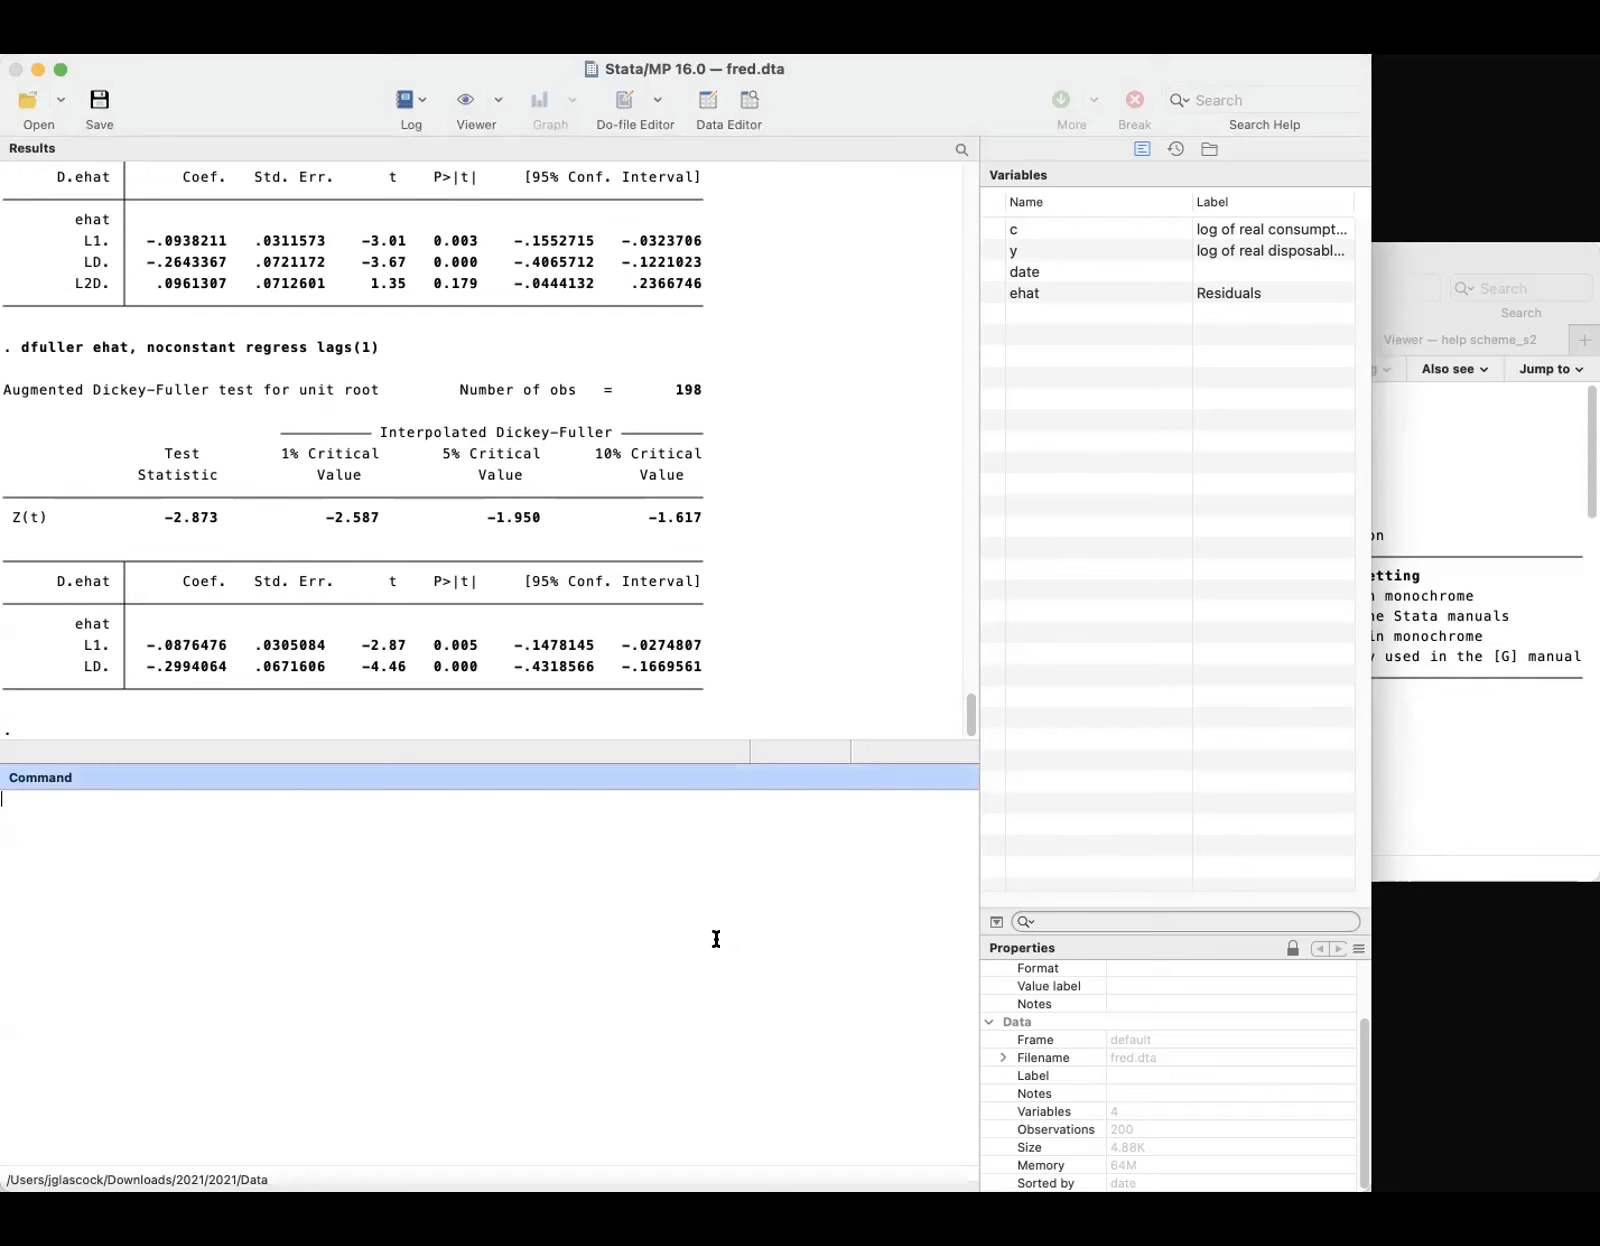
type("varsoc d.c d.y, maxlag(4)")
key("Return")
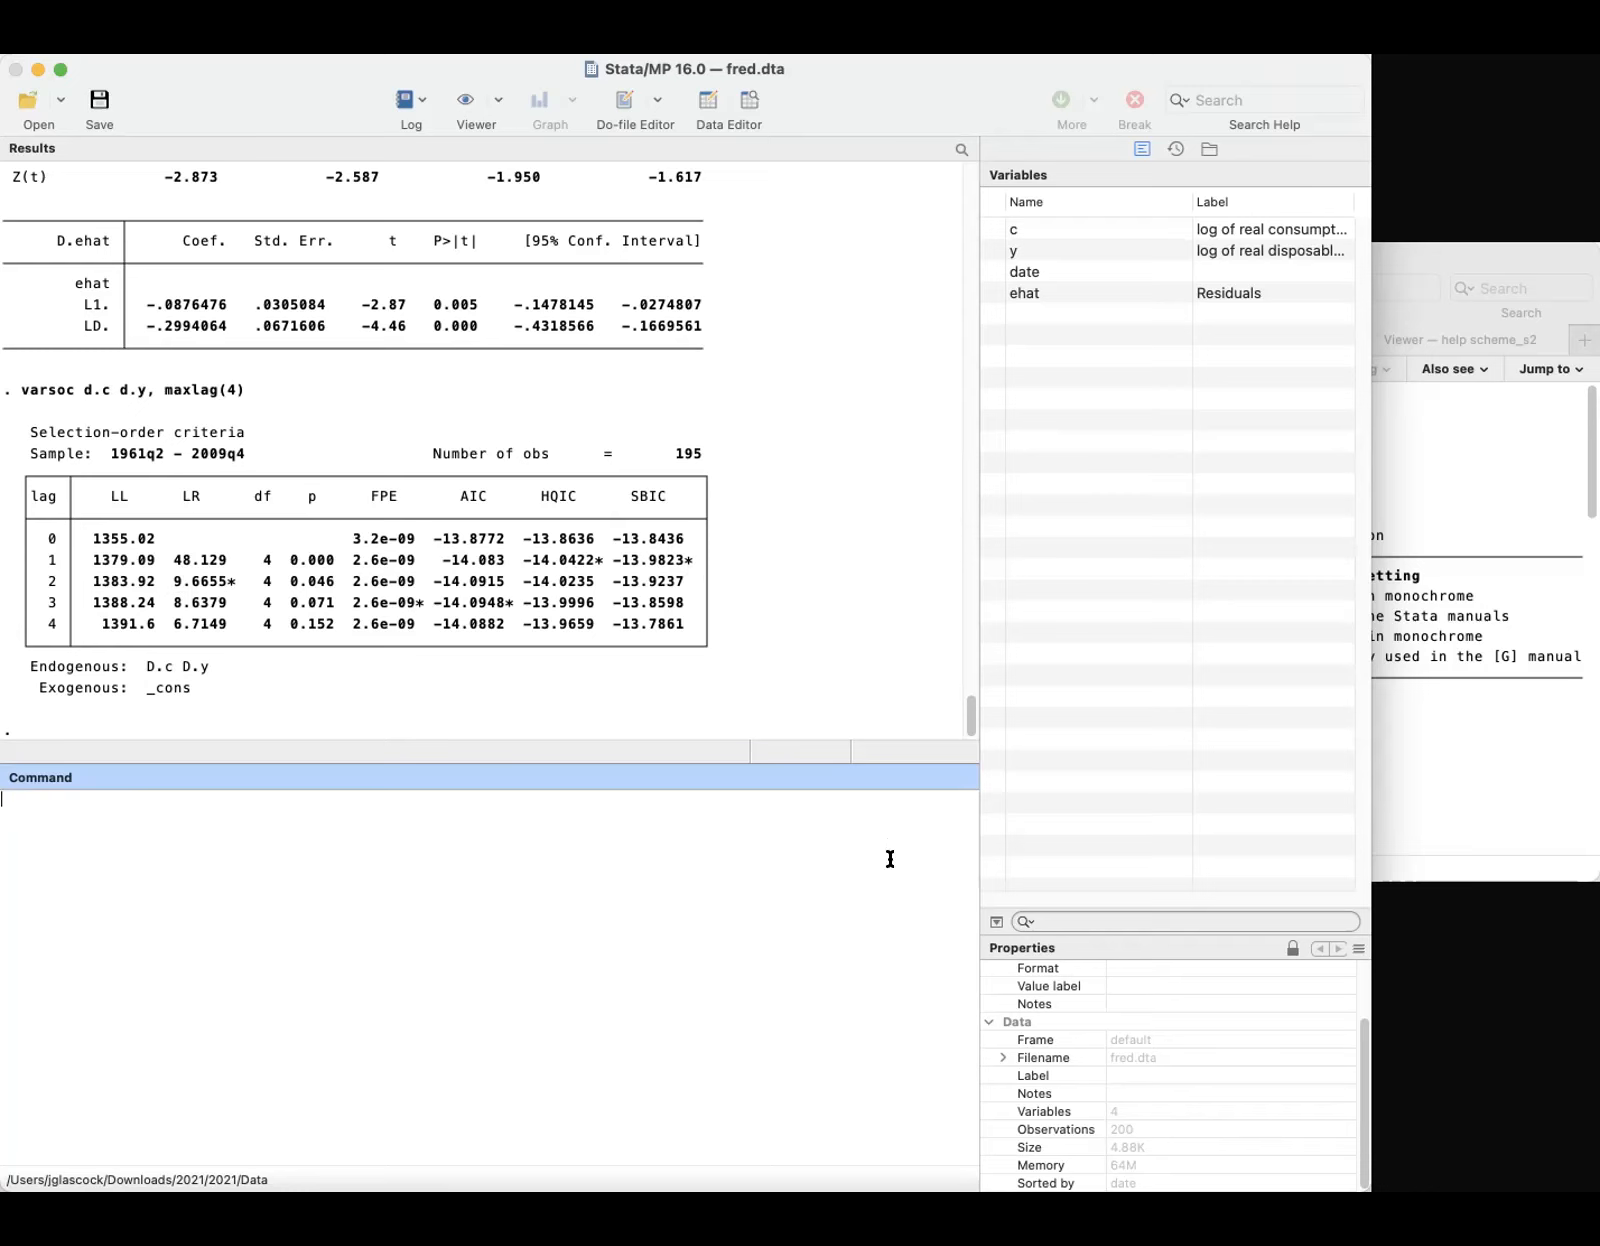
Estimate the VAR model of d.c and d.y using varbasic with lags(1/1) and nograph, and review the output
key("super+Tab")
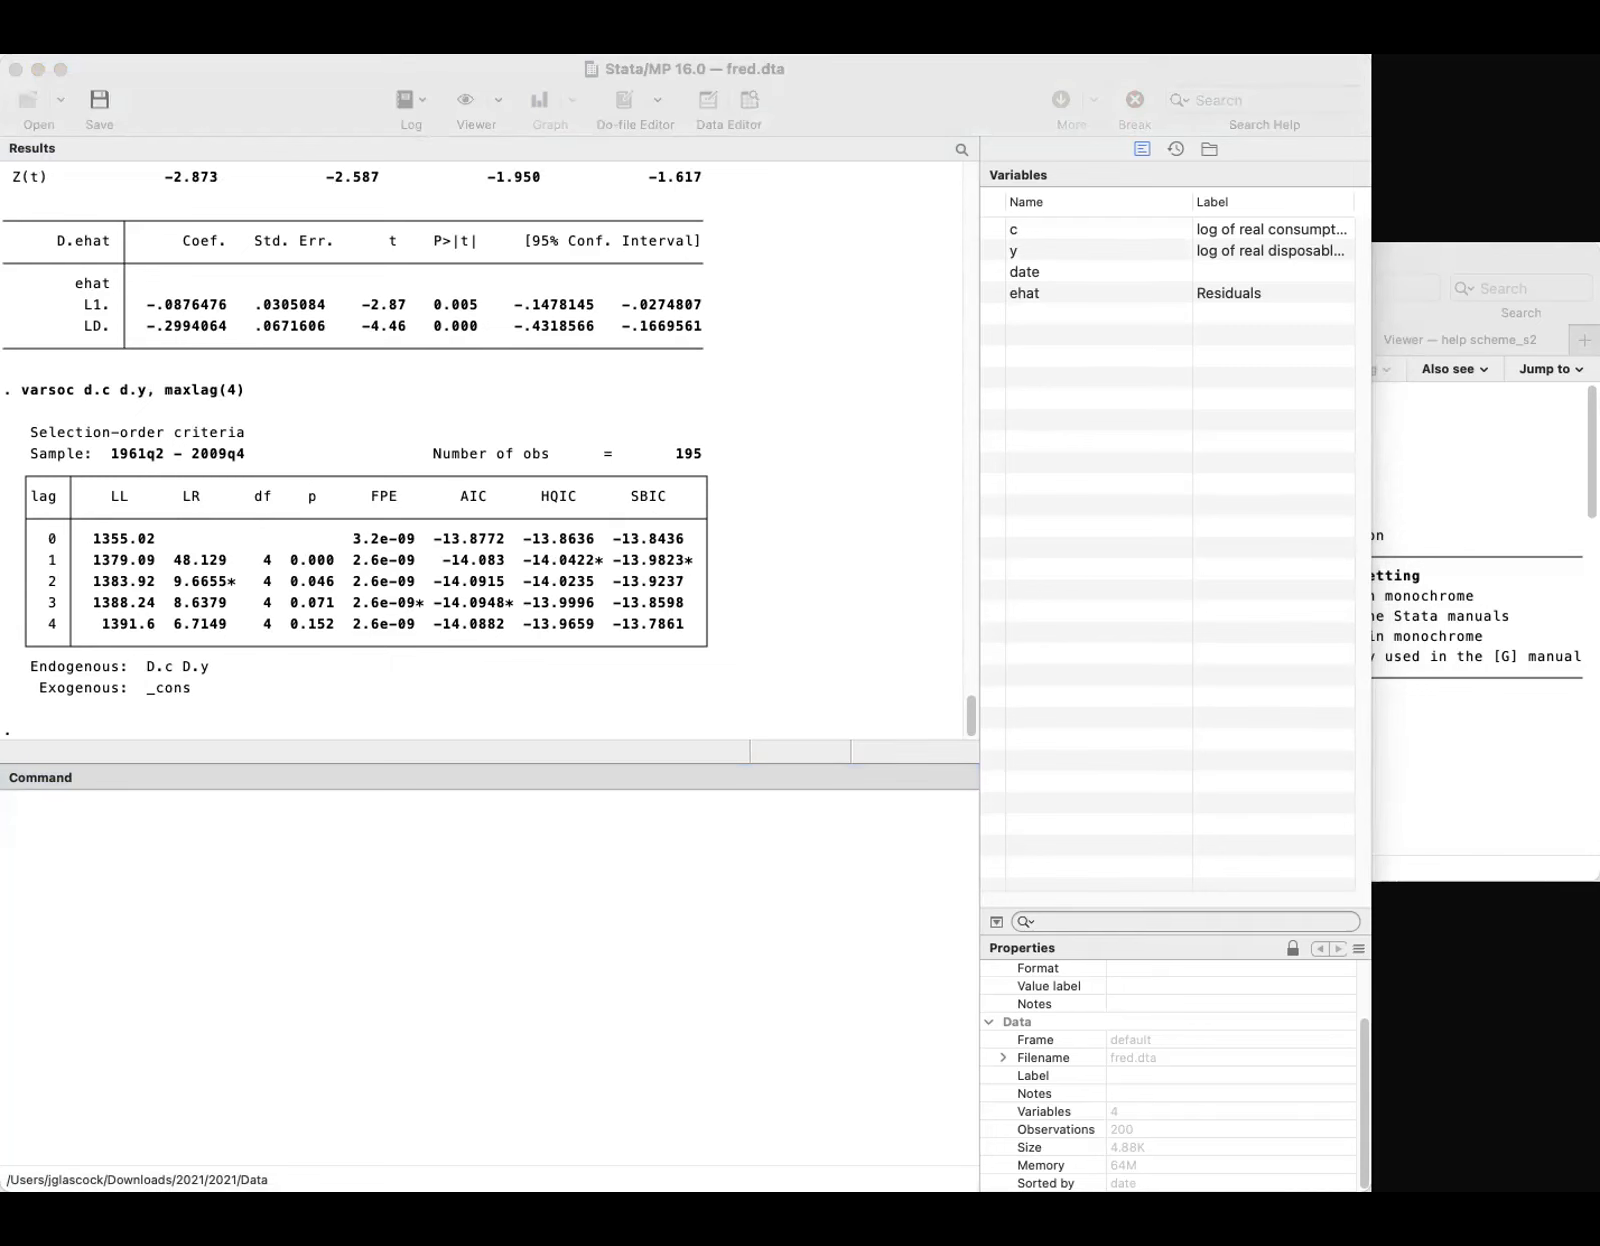
left_click(752, 957)
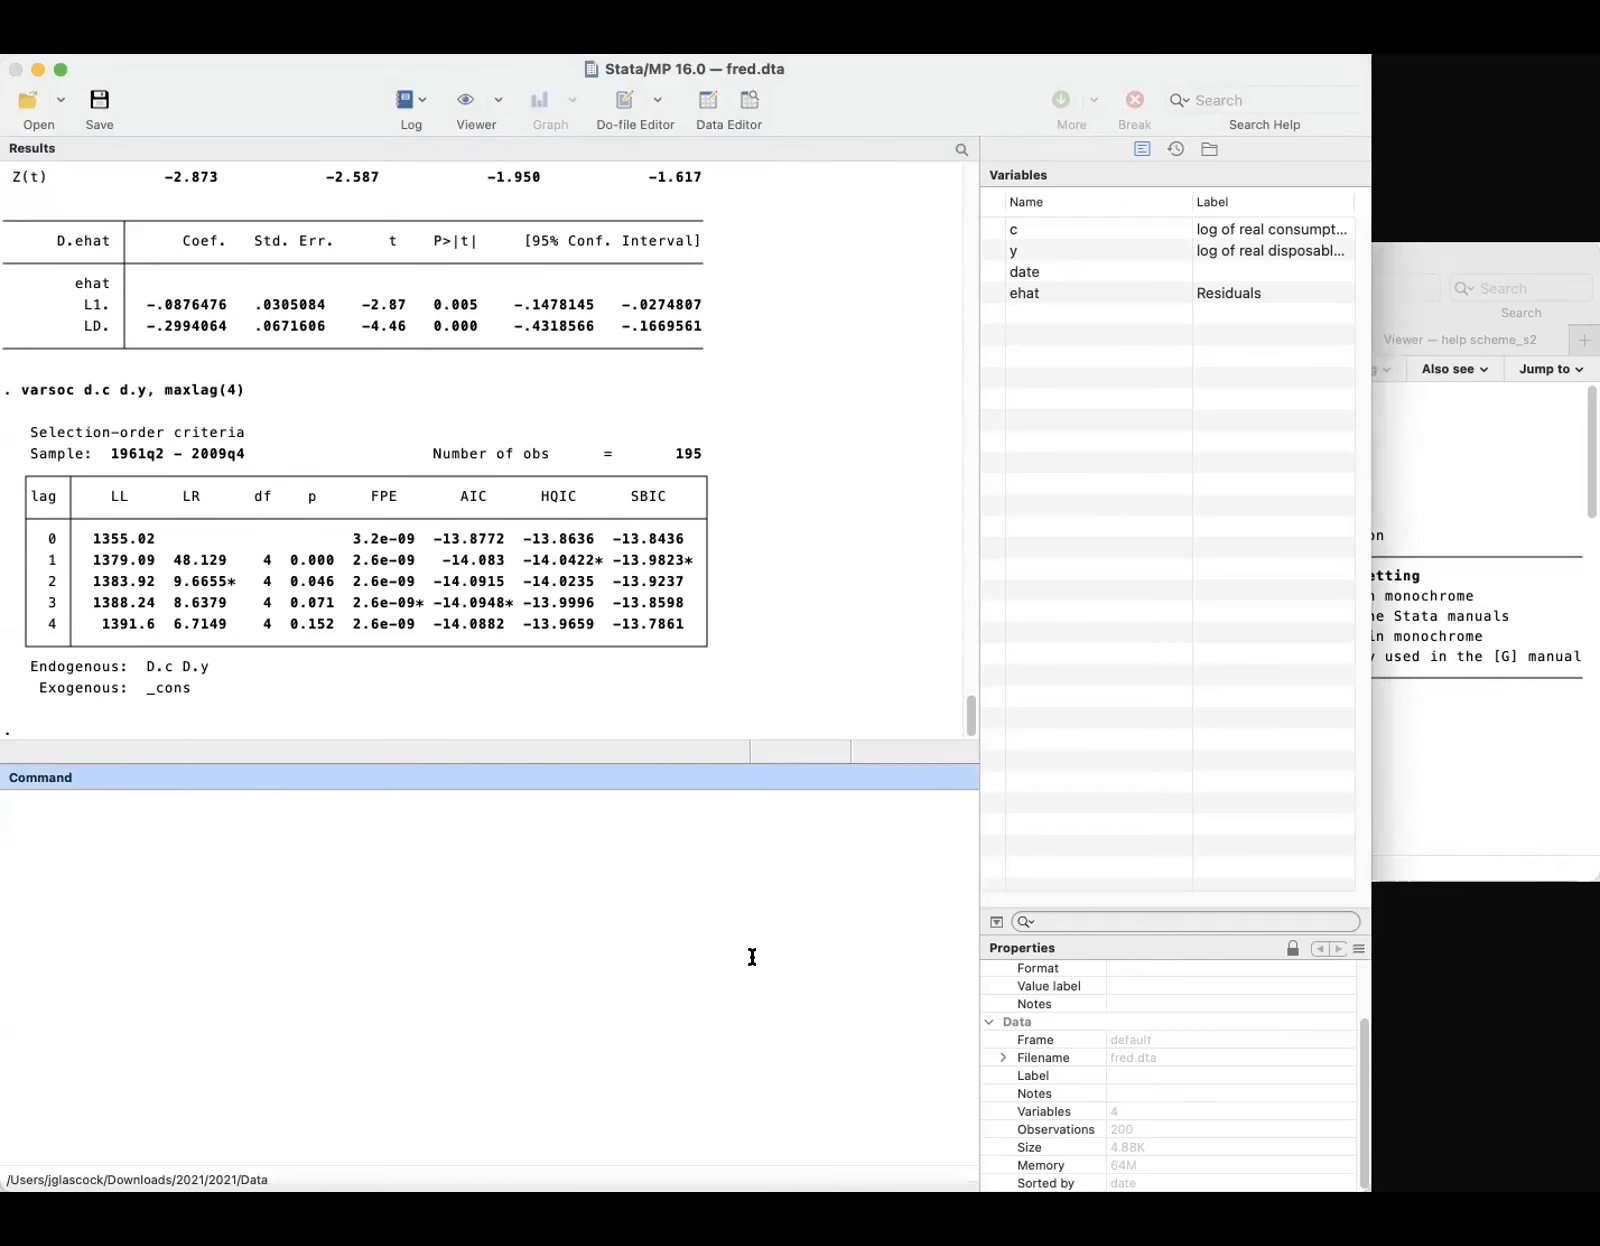
type("varbasic d.c d.y, lags(1/1) nograph")
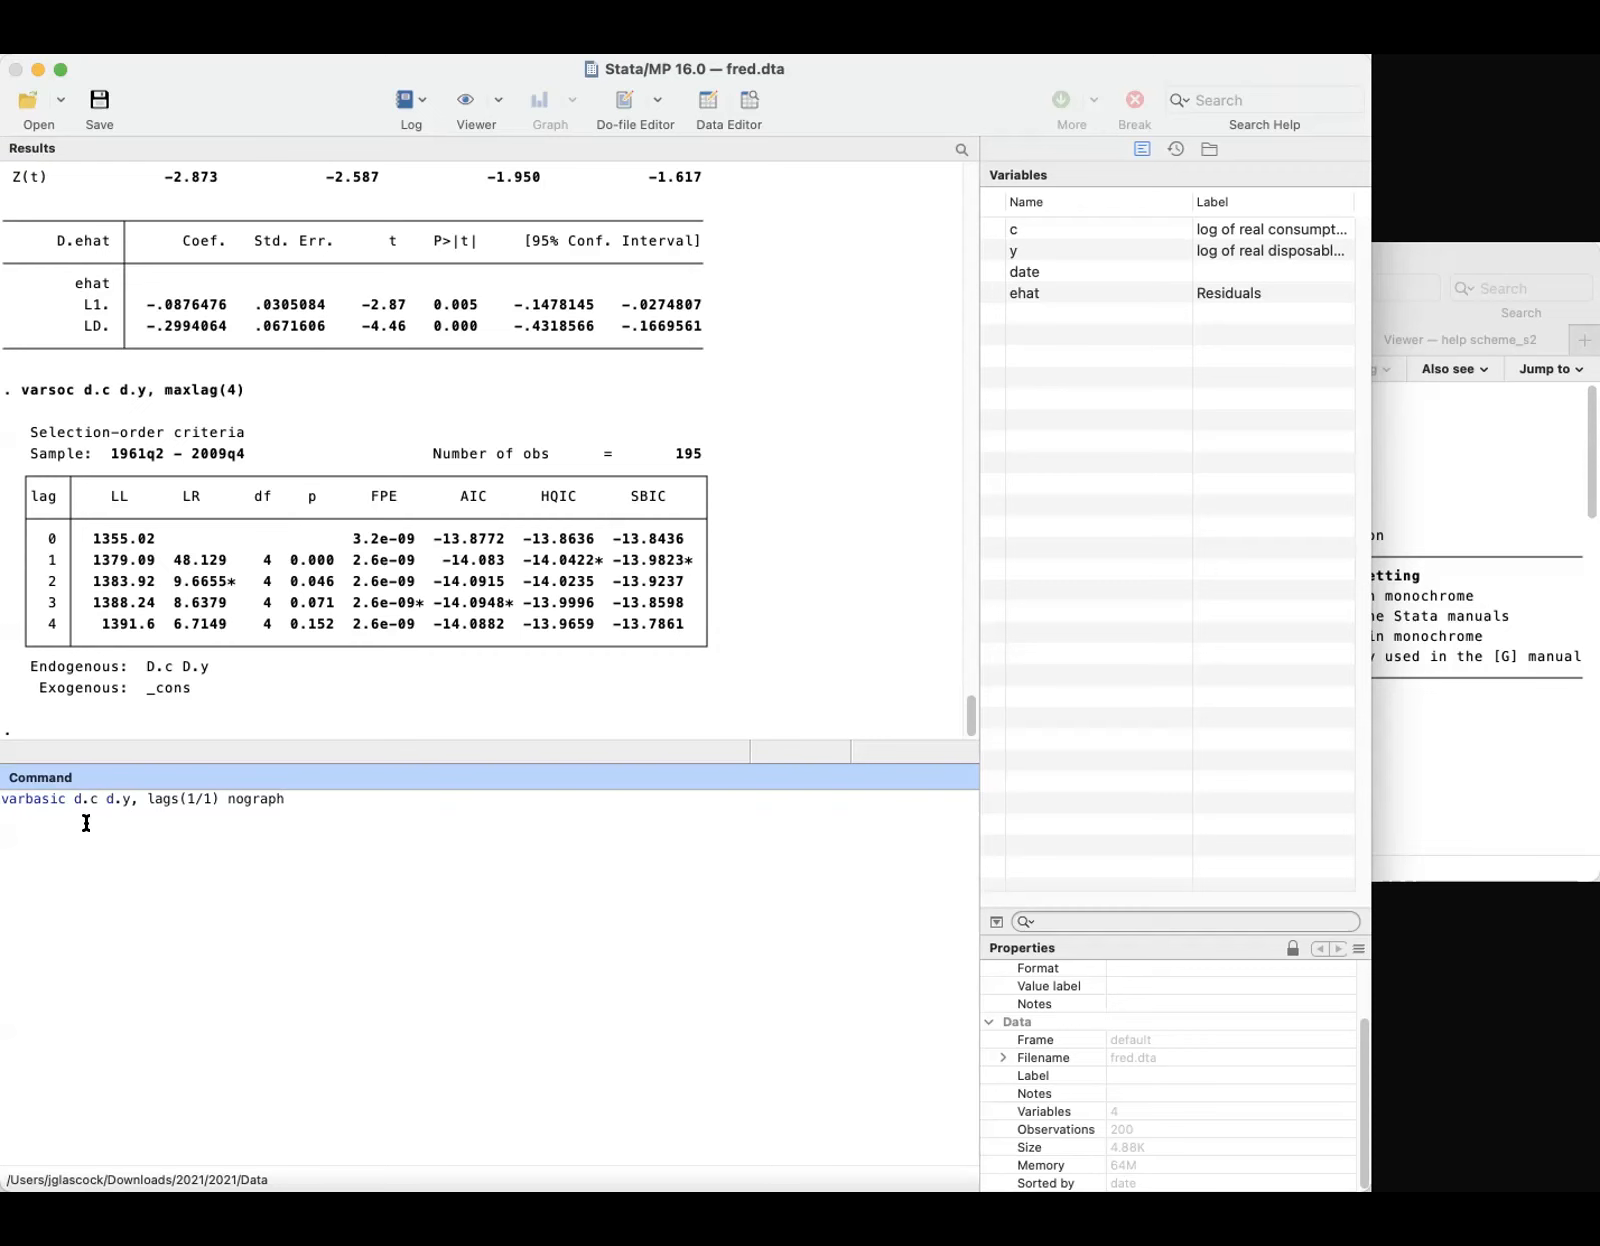
left_click(178, 799)
left_click(292, 800)
key("Return")
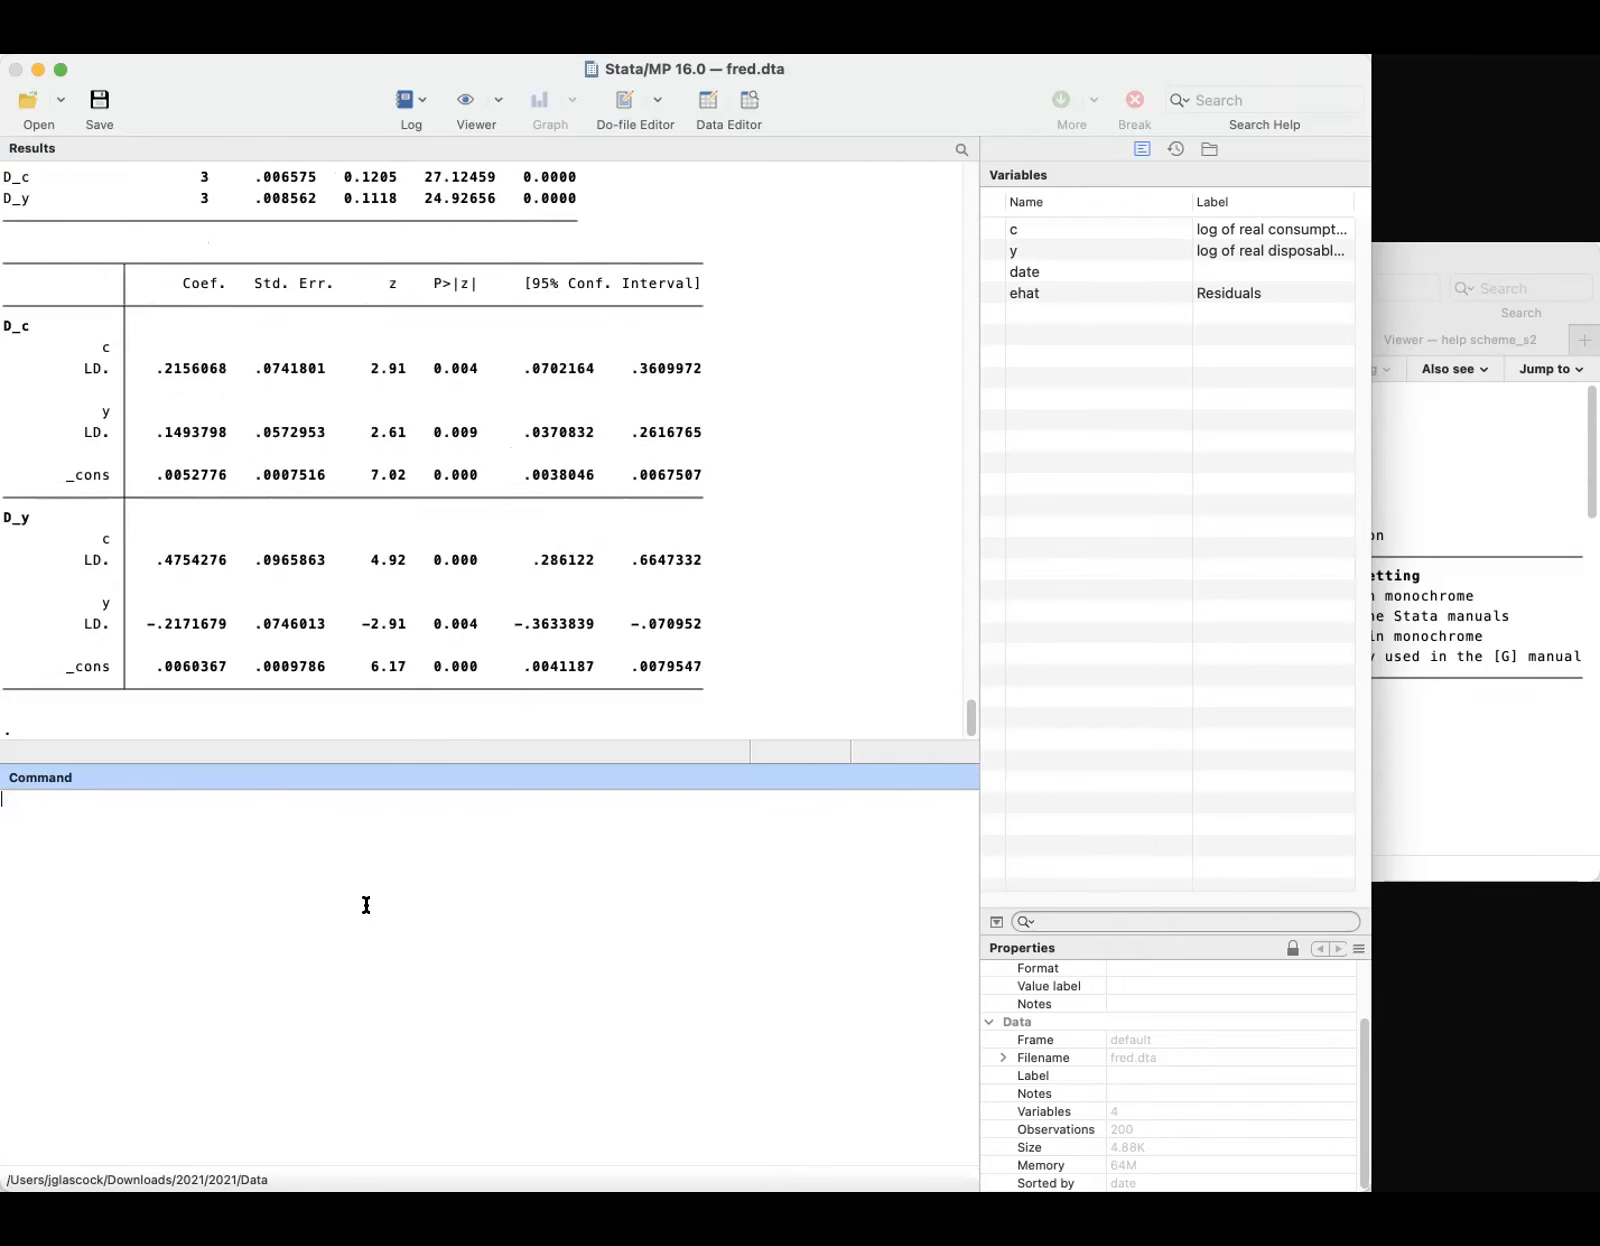
scroll(521, 514, "up", 5)
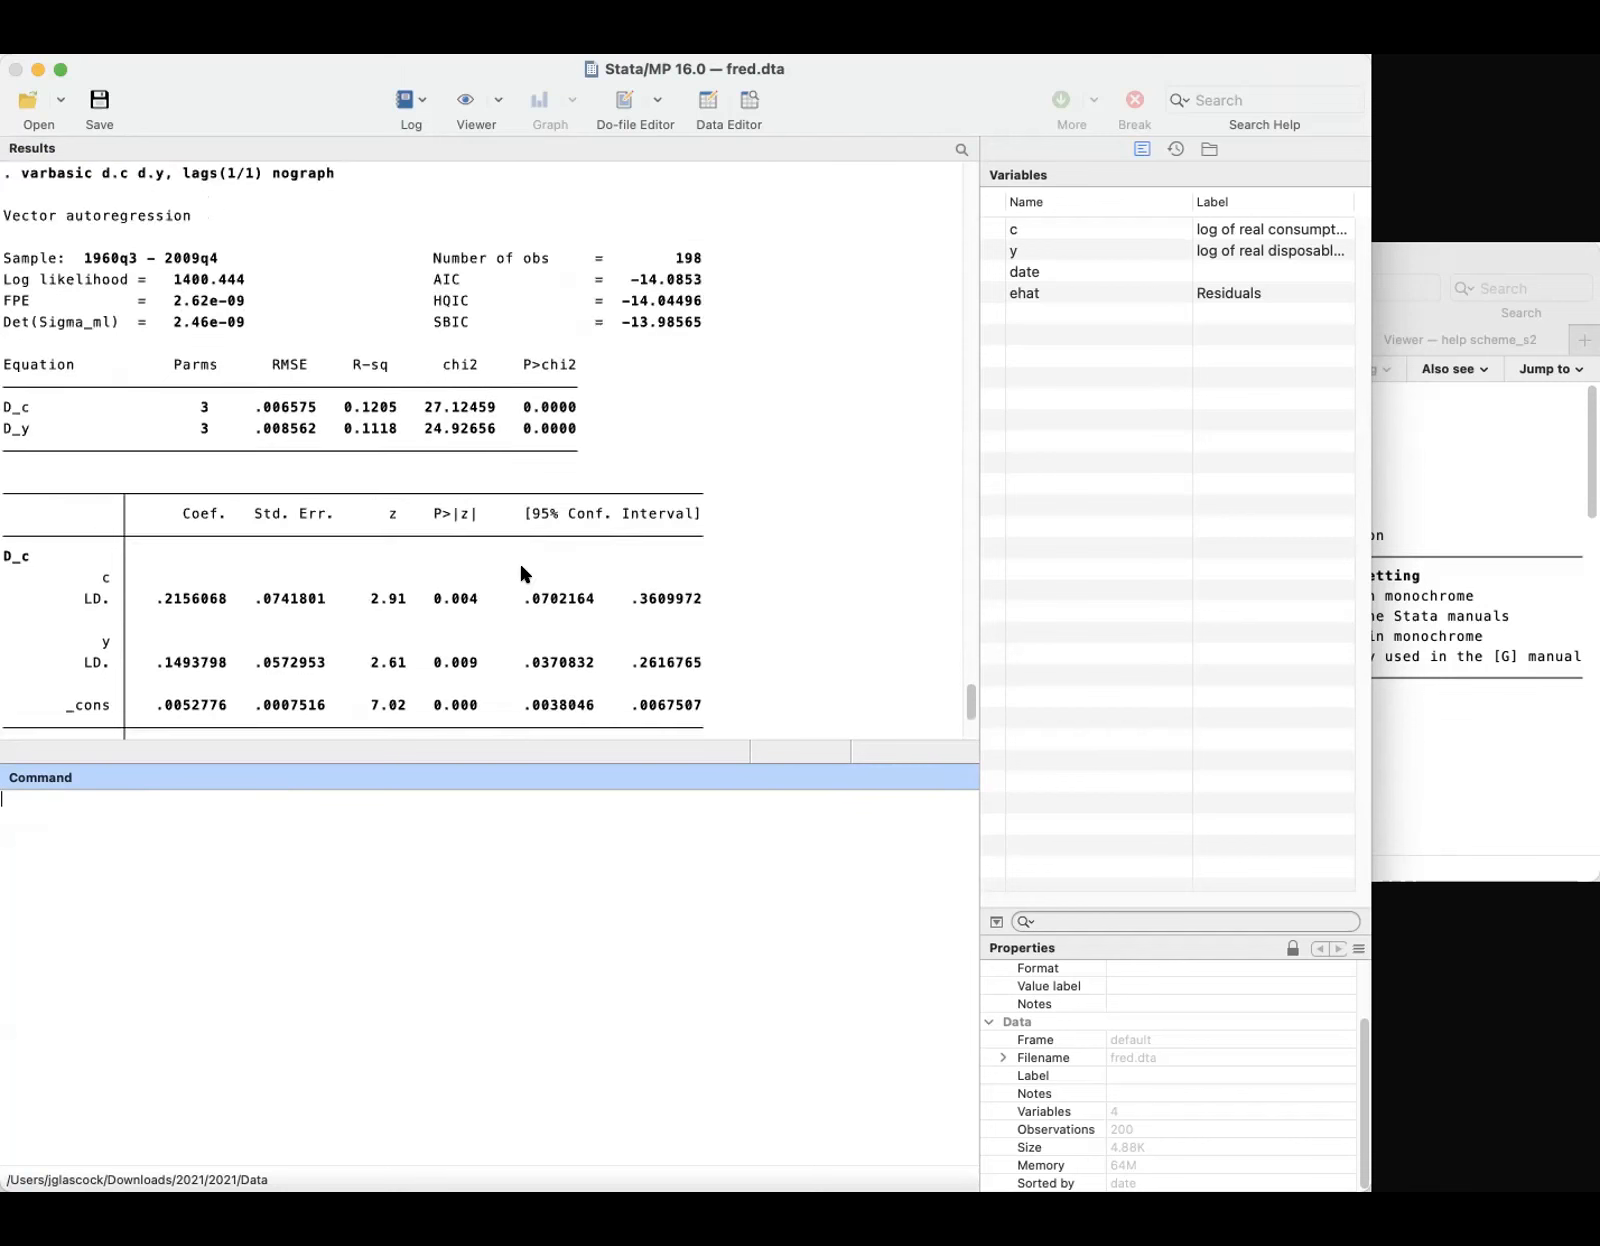
scroll(521, 570, "down", 5)
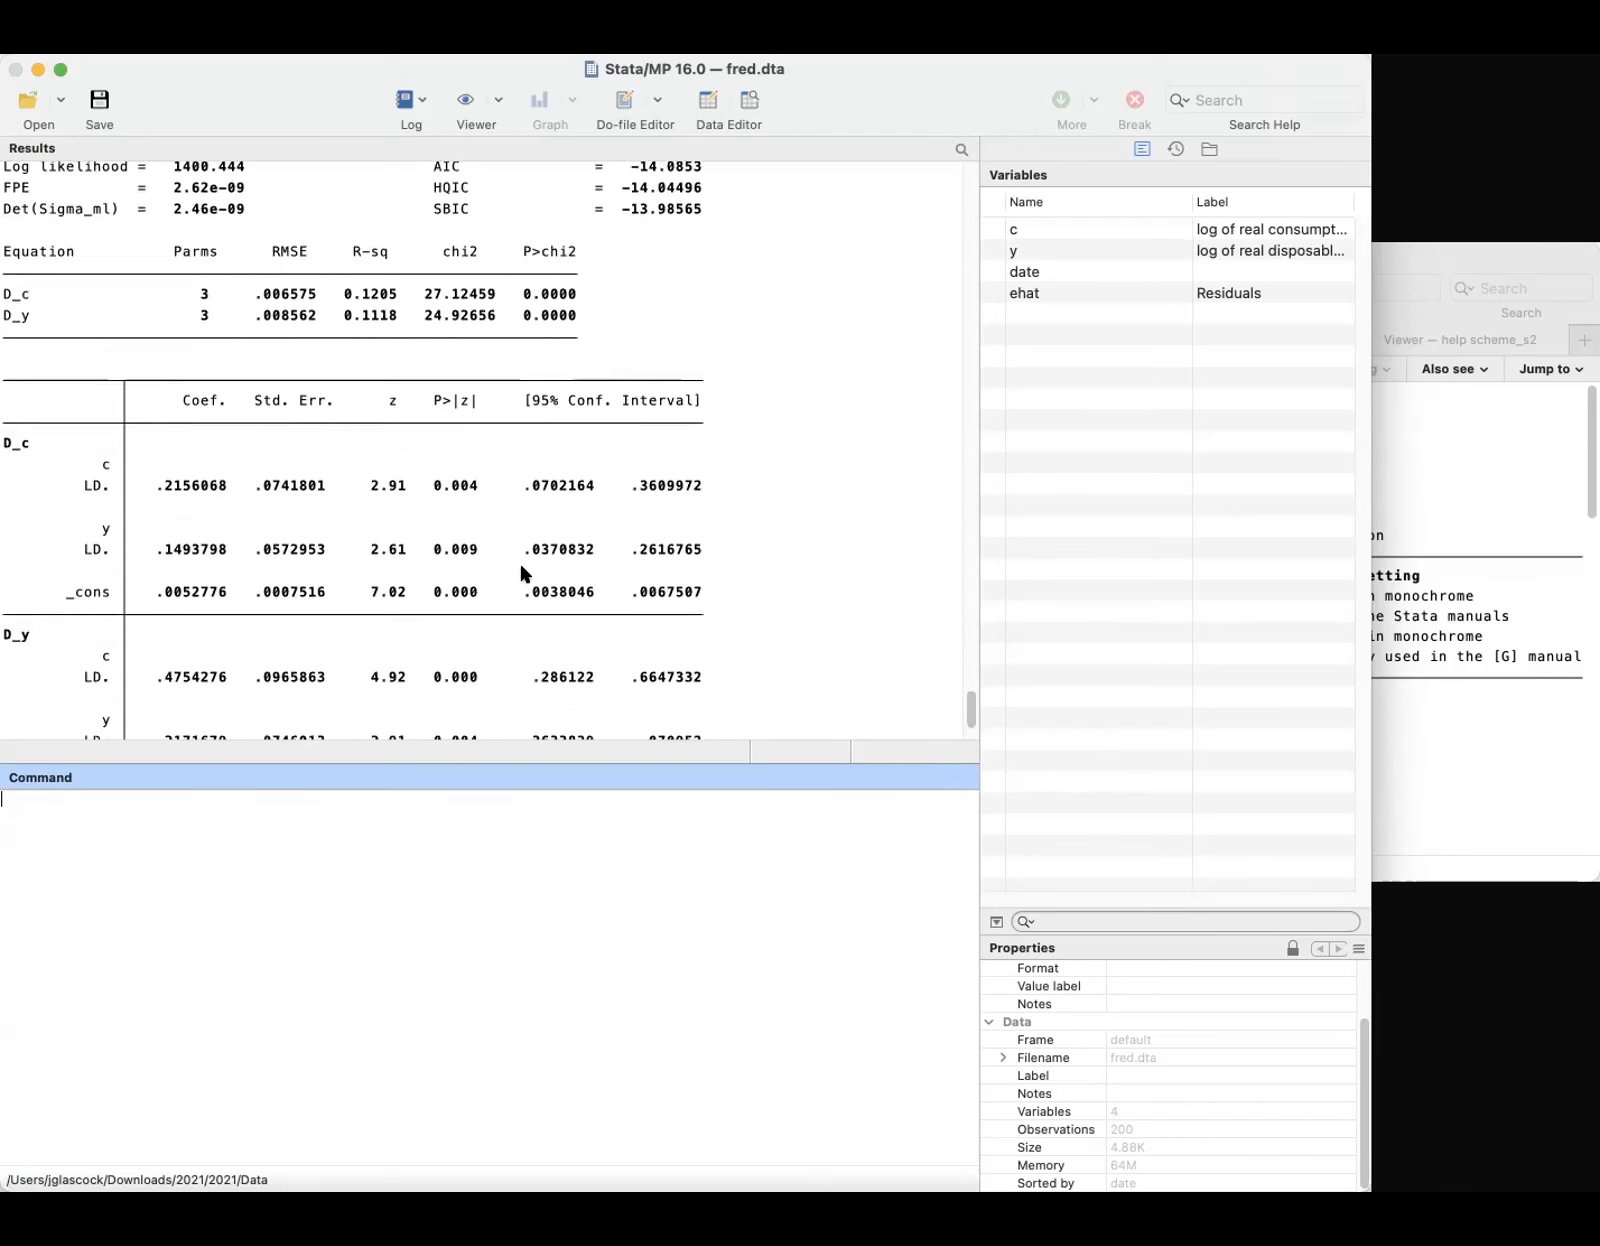
scroll(521, 568, "down", 3)
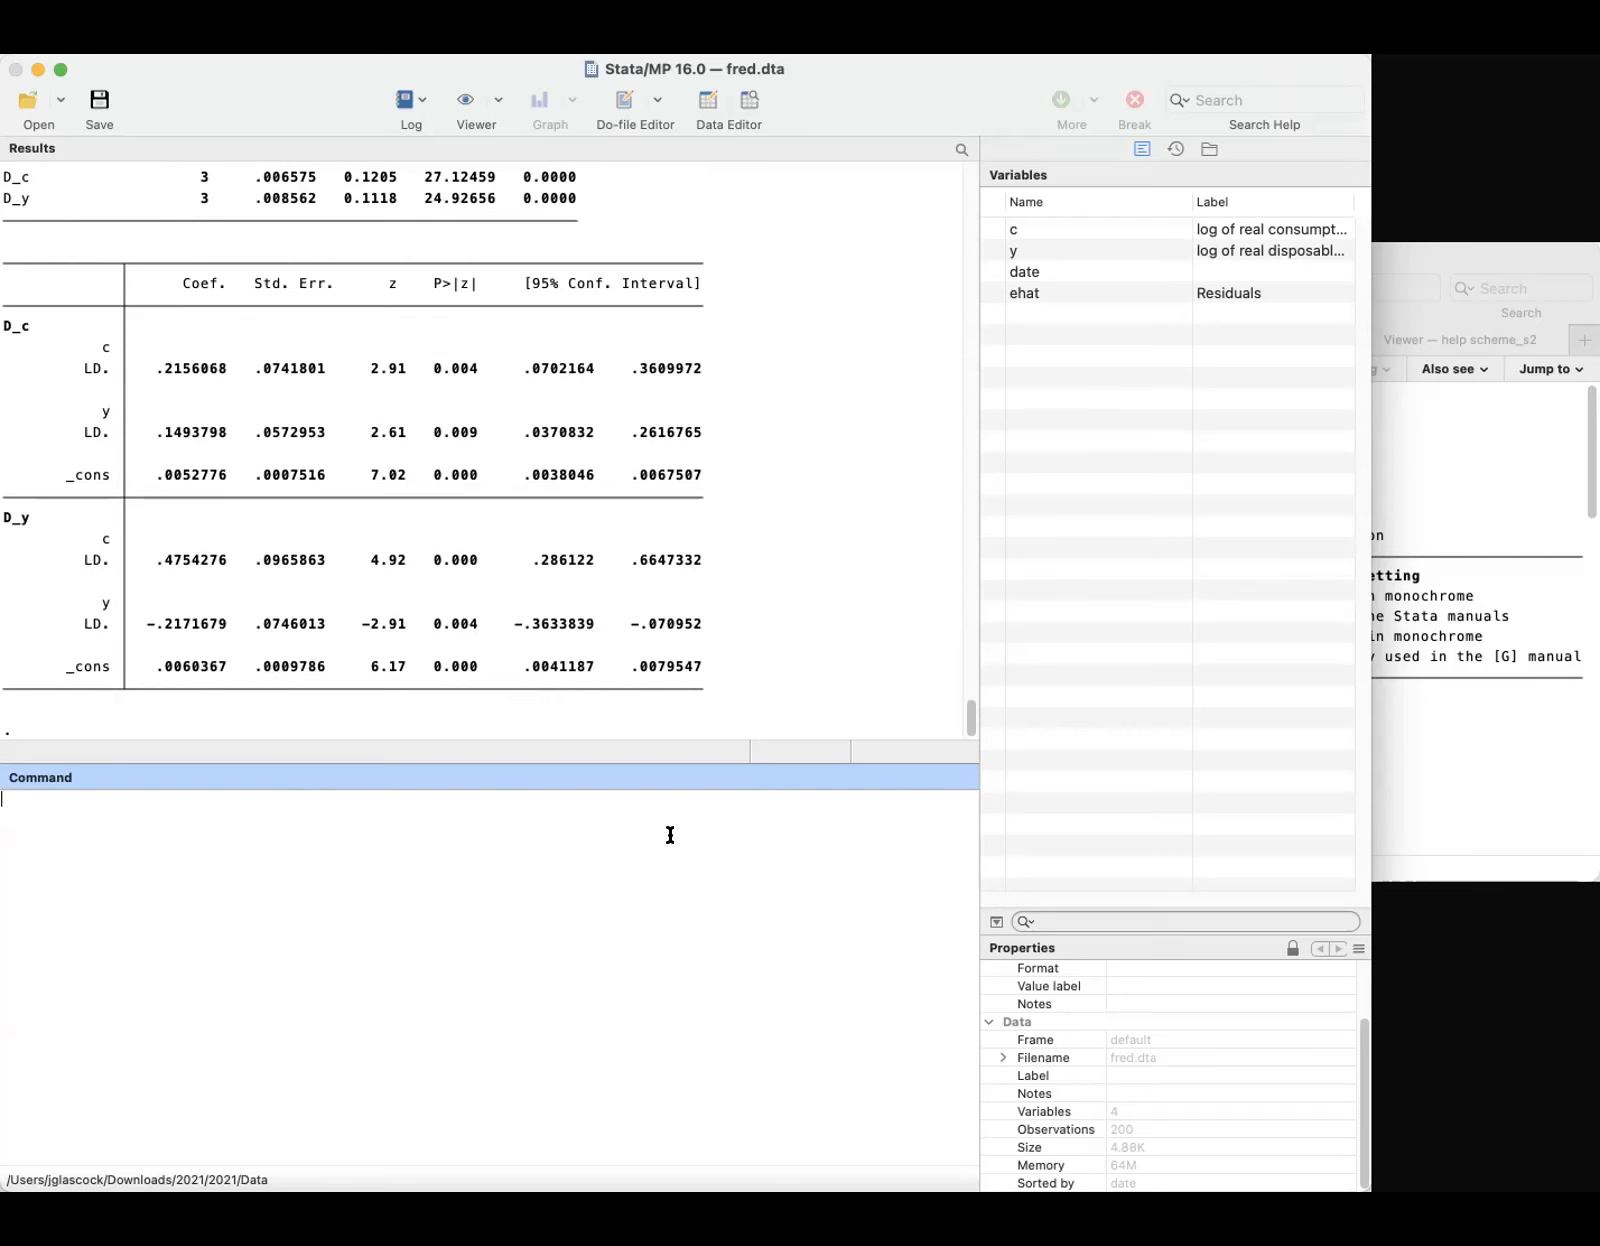
Run the varlmar Lagrange-multiplier test for residual autocorrelation after the VAR with one lag
key("super+Tab")
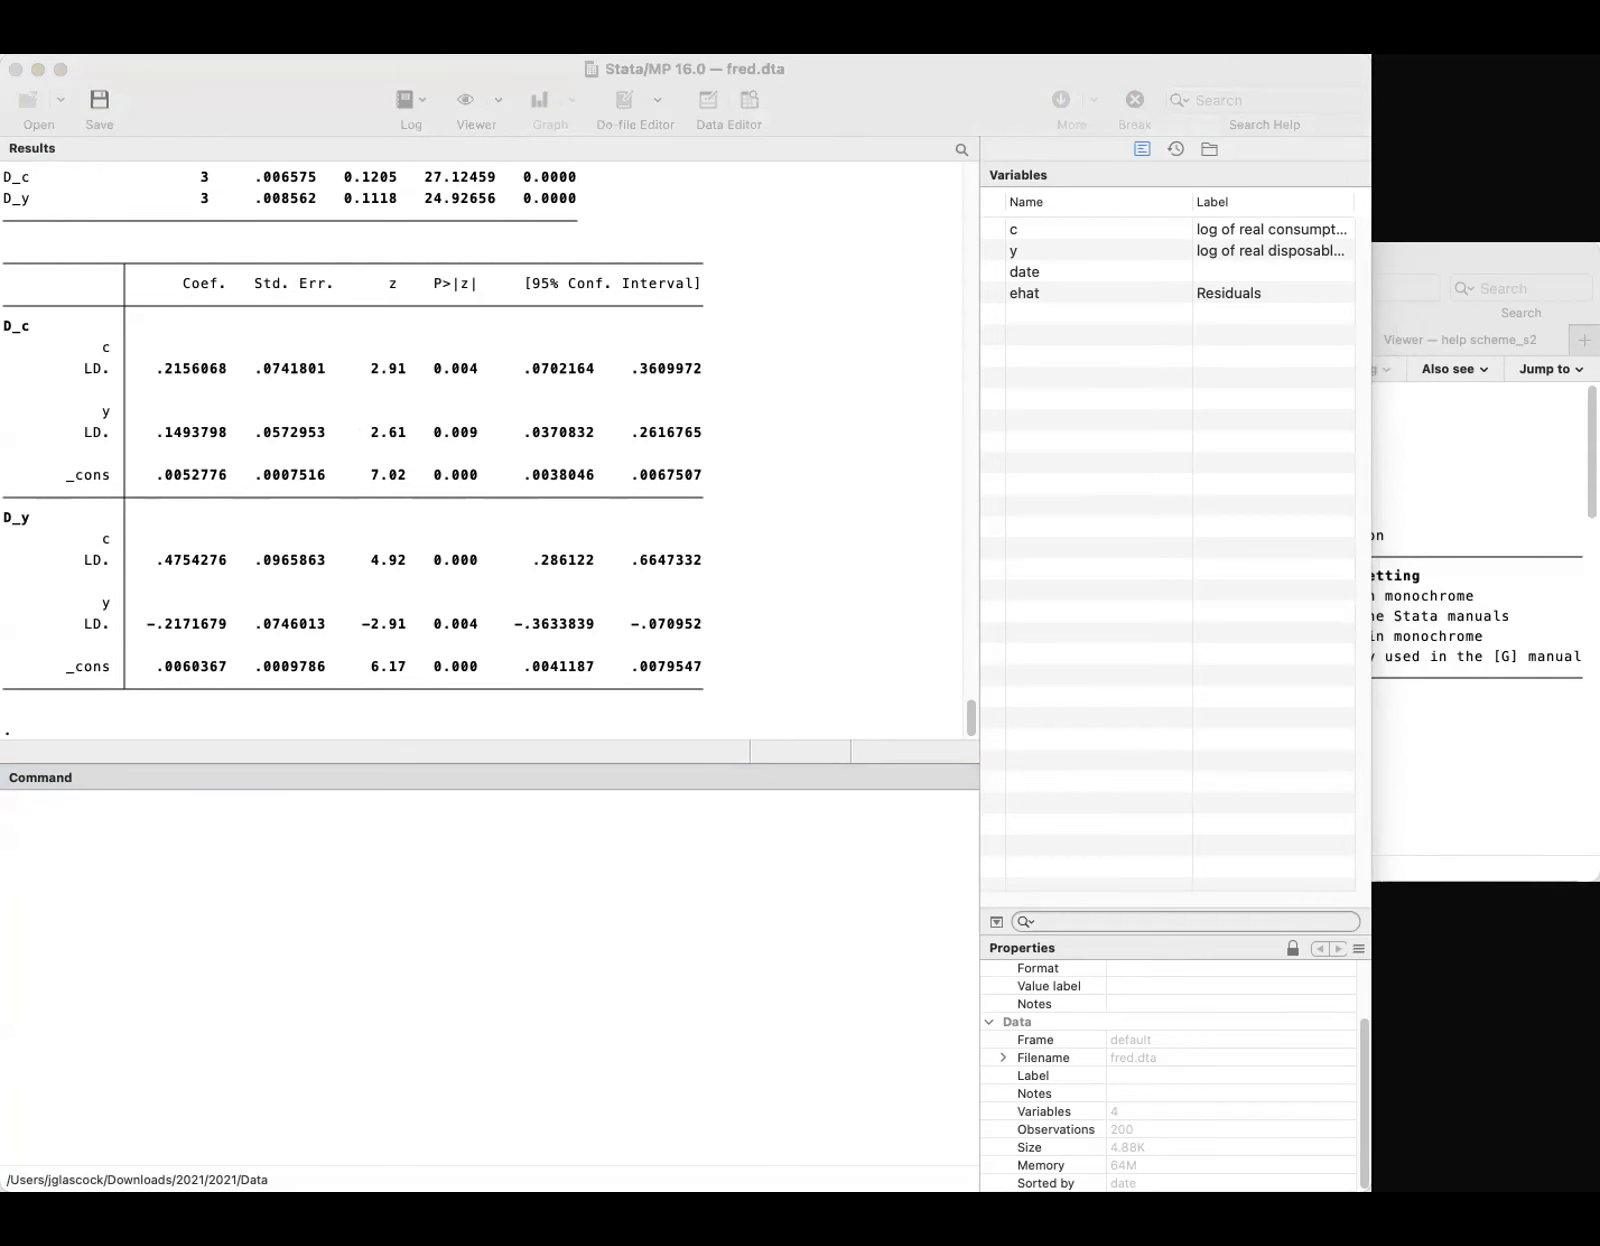
left_click(796, 875)
type("varlmar")
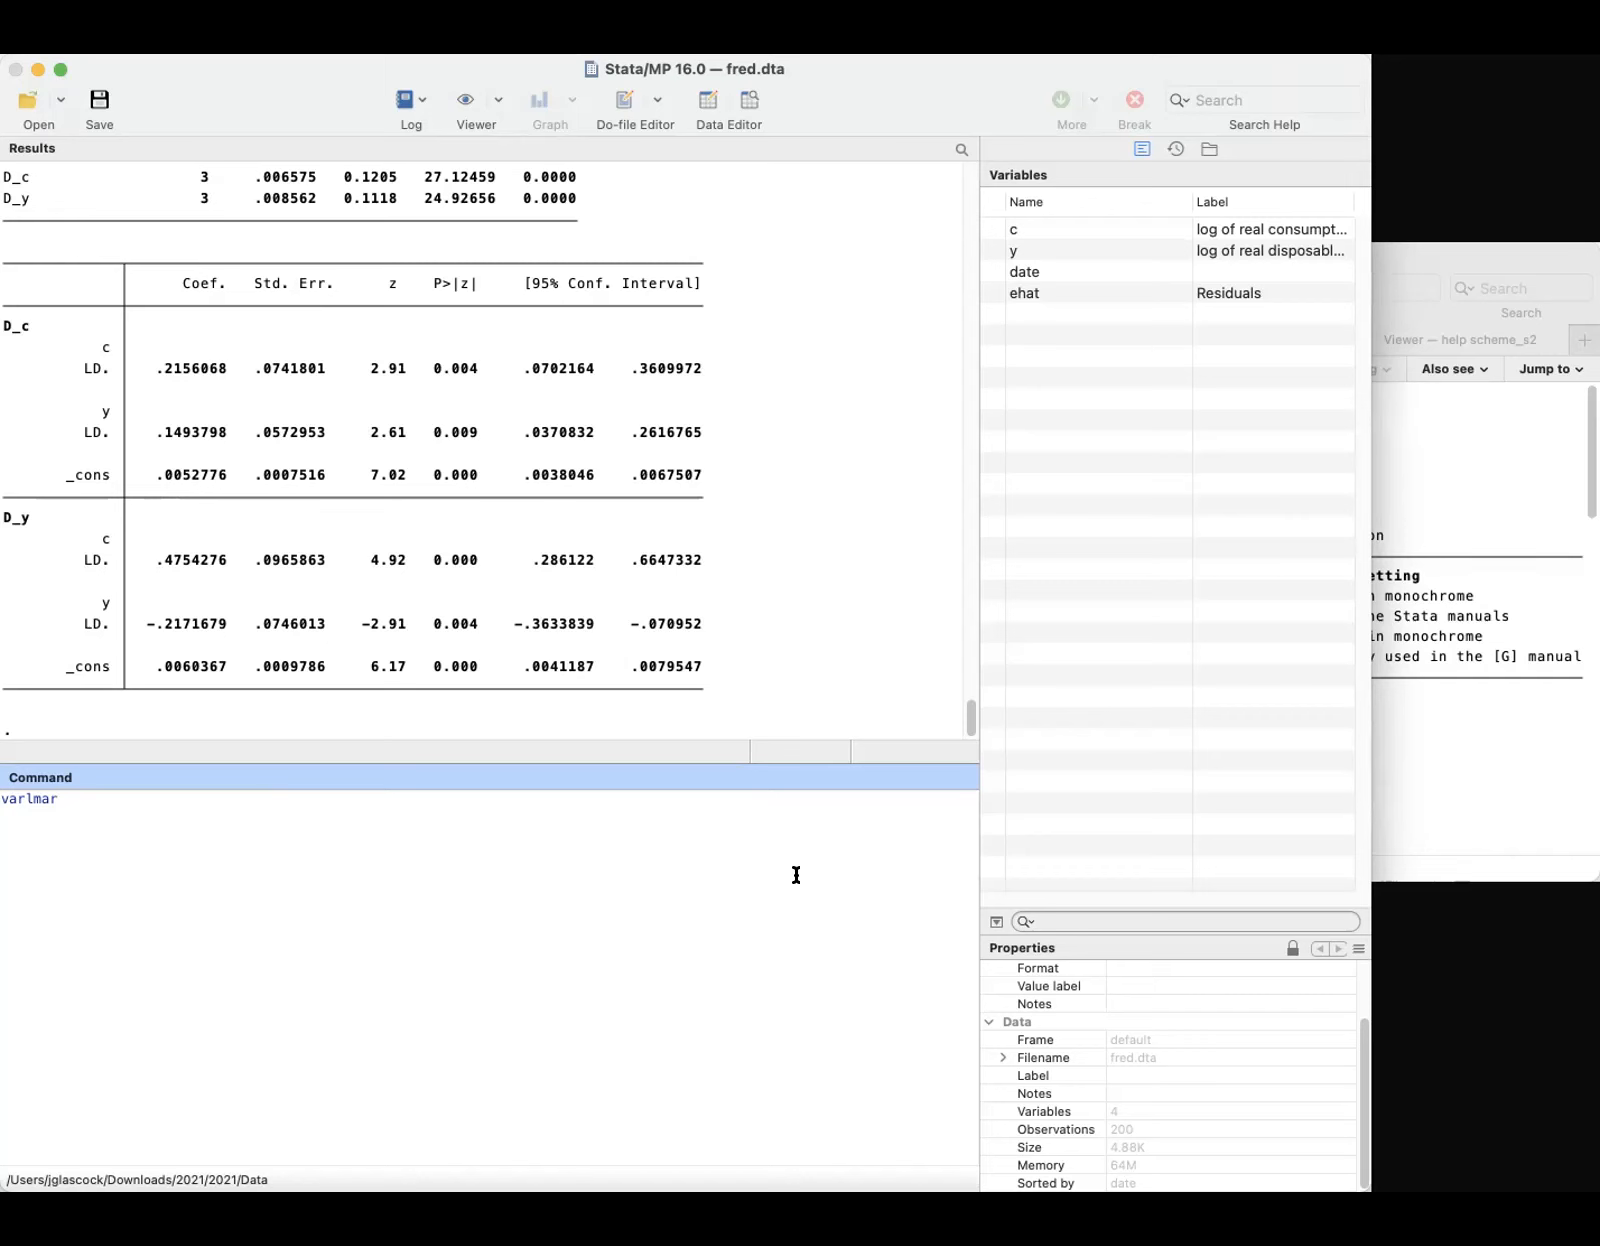
key("Return")
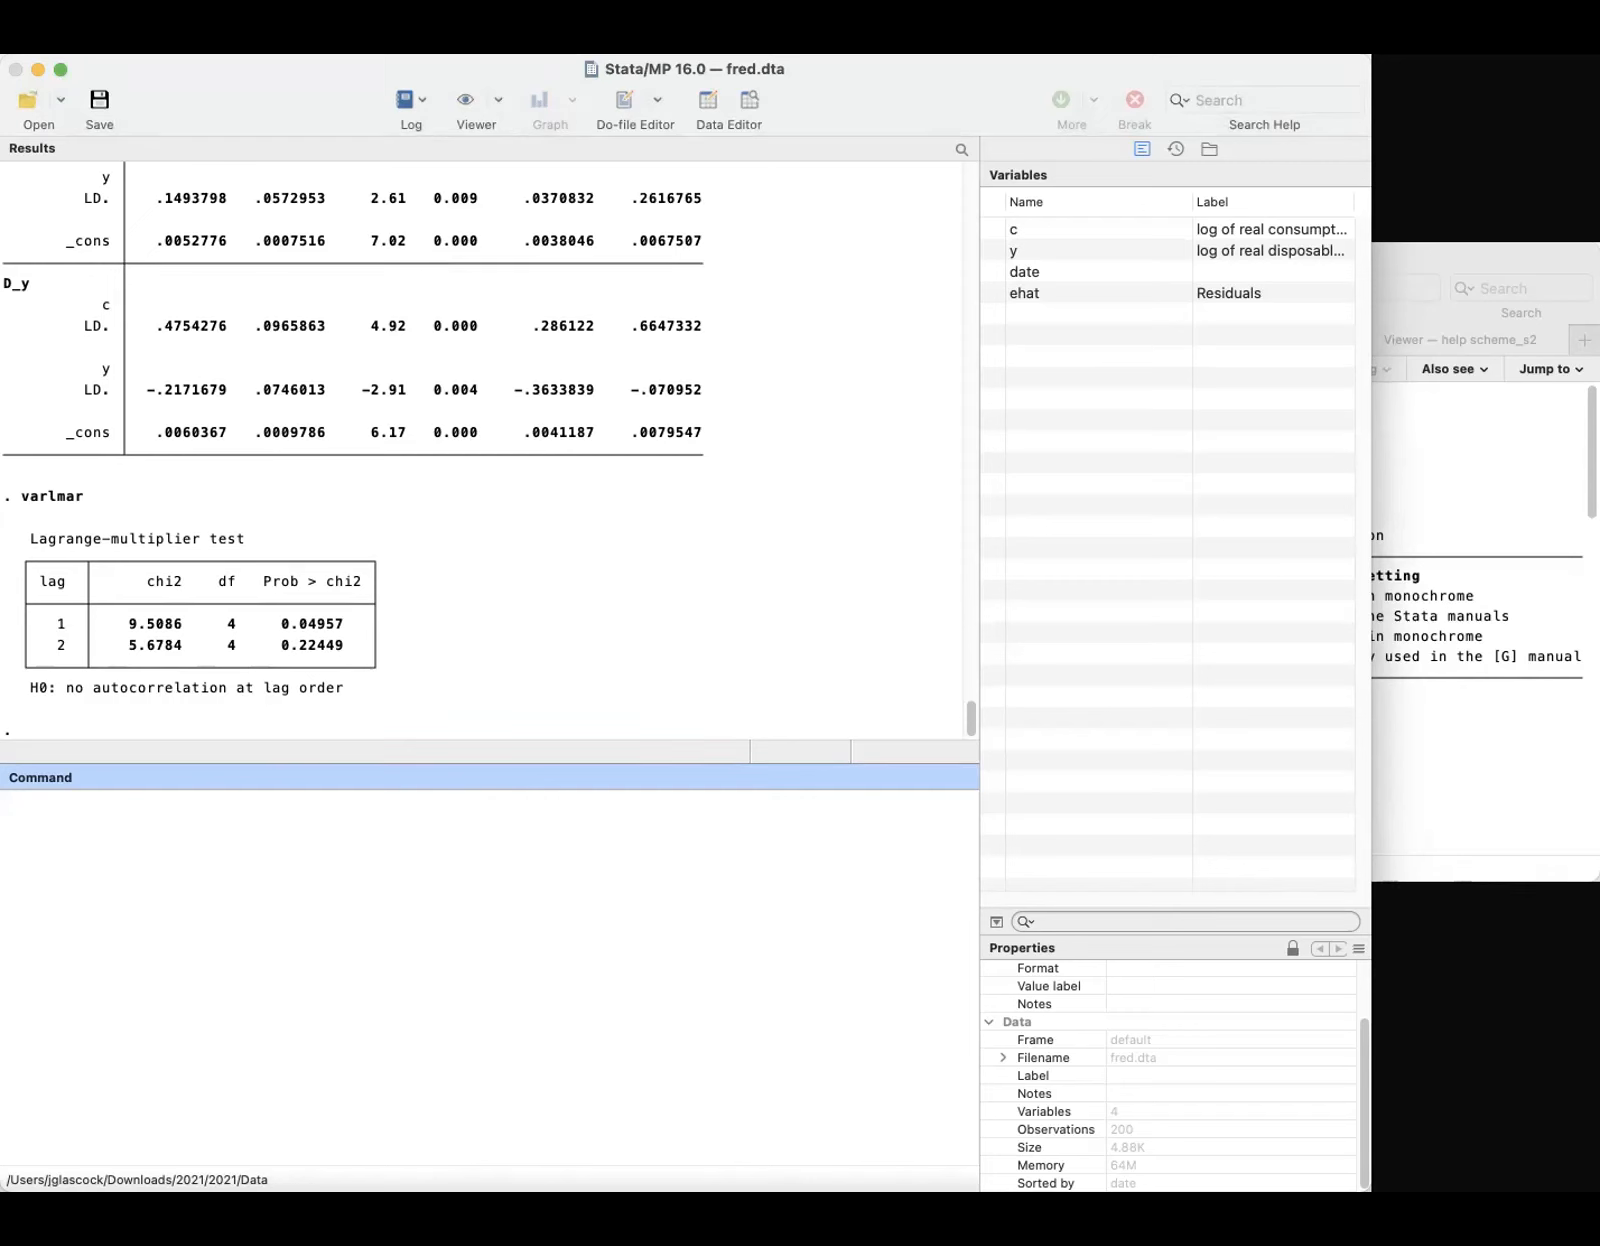
Re-estimate the VAR of d.c and d.y using varbasic with lags(1/1) and its impulse-response graphs, and close the graph window
key("super+Tab")
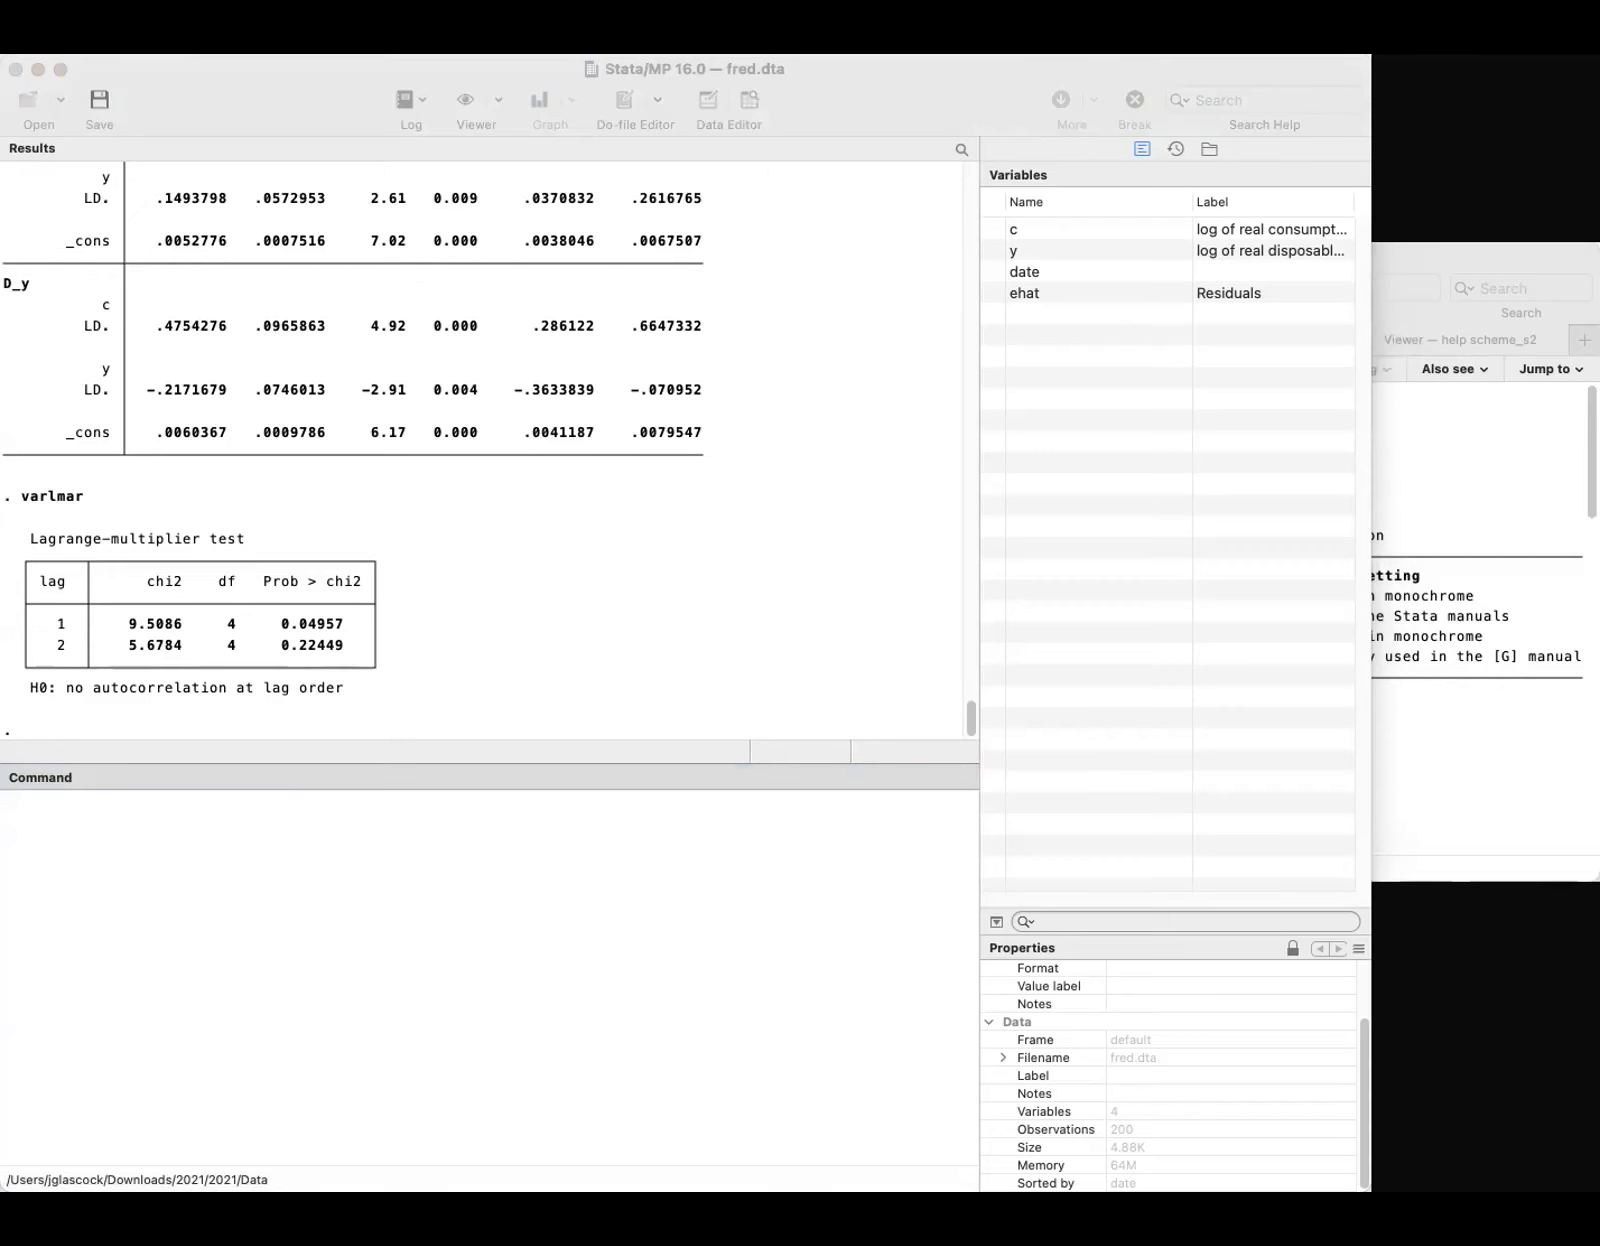
left_click(874, 1031)
type("varbasic d.c d.y, lags(1/1)")
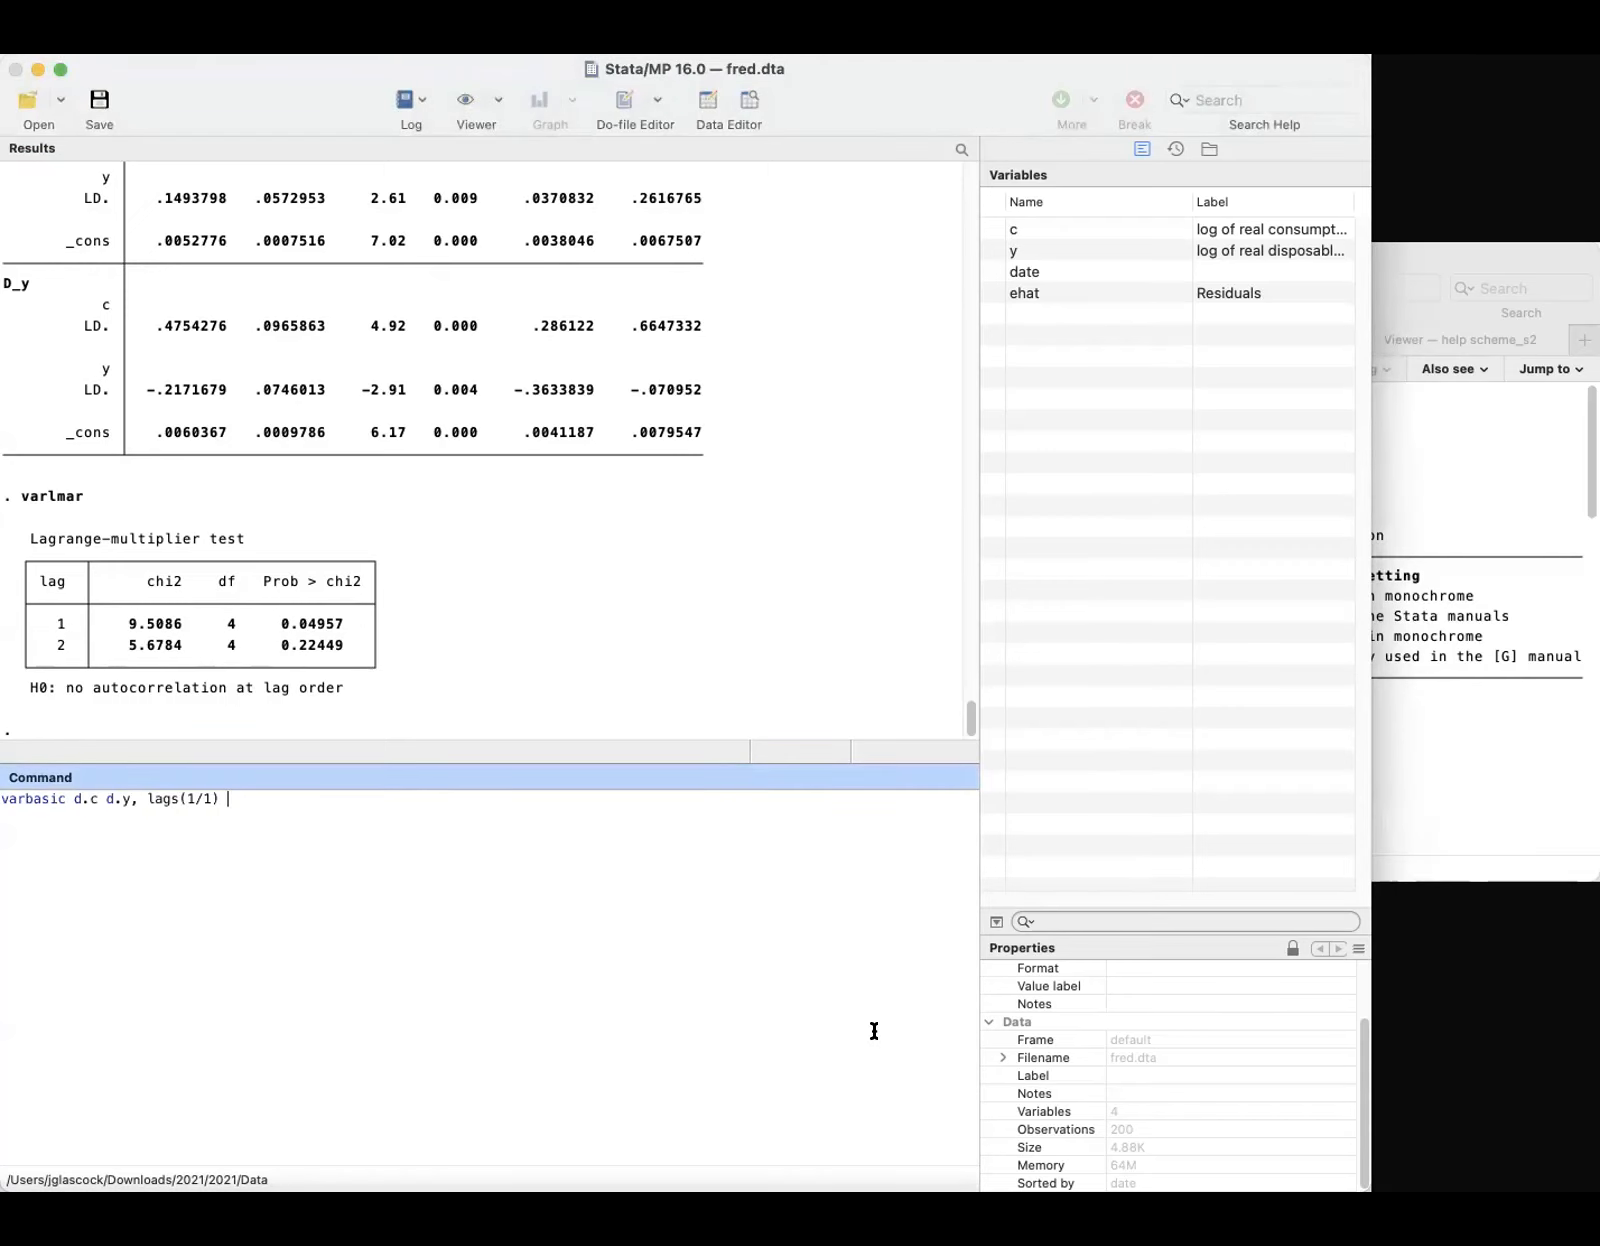
key("Return")
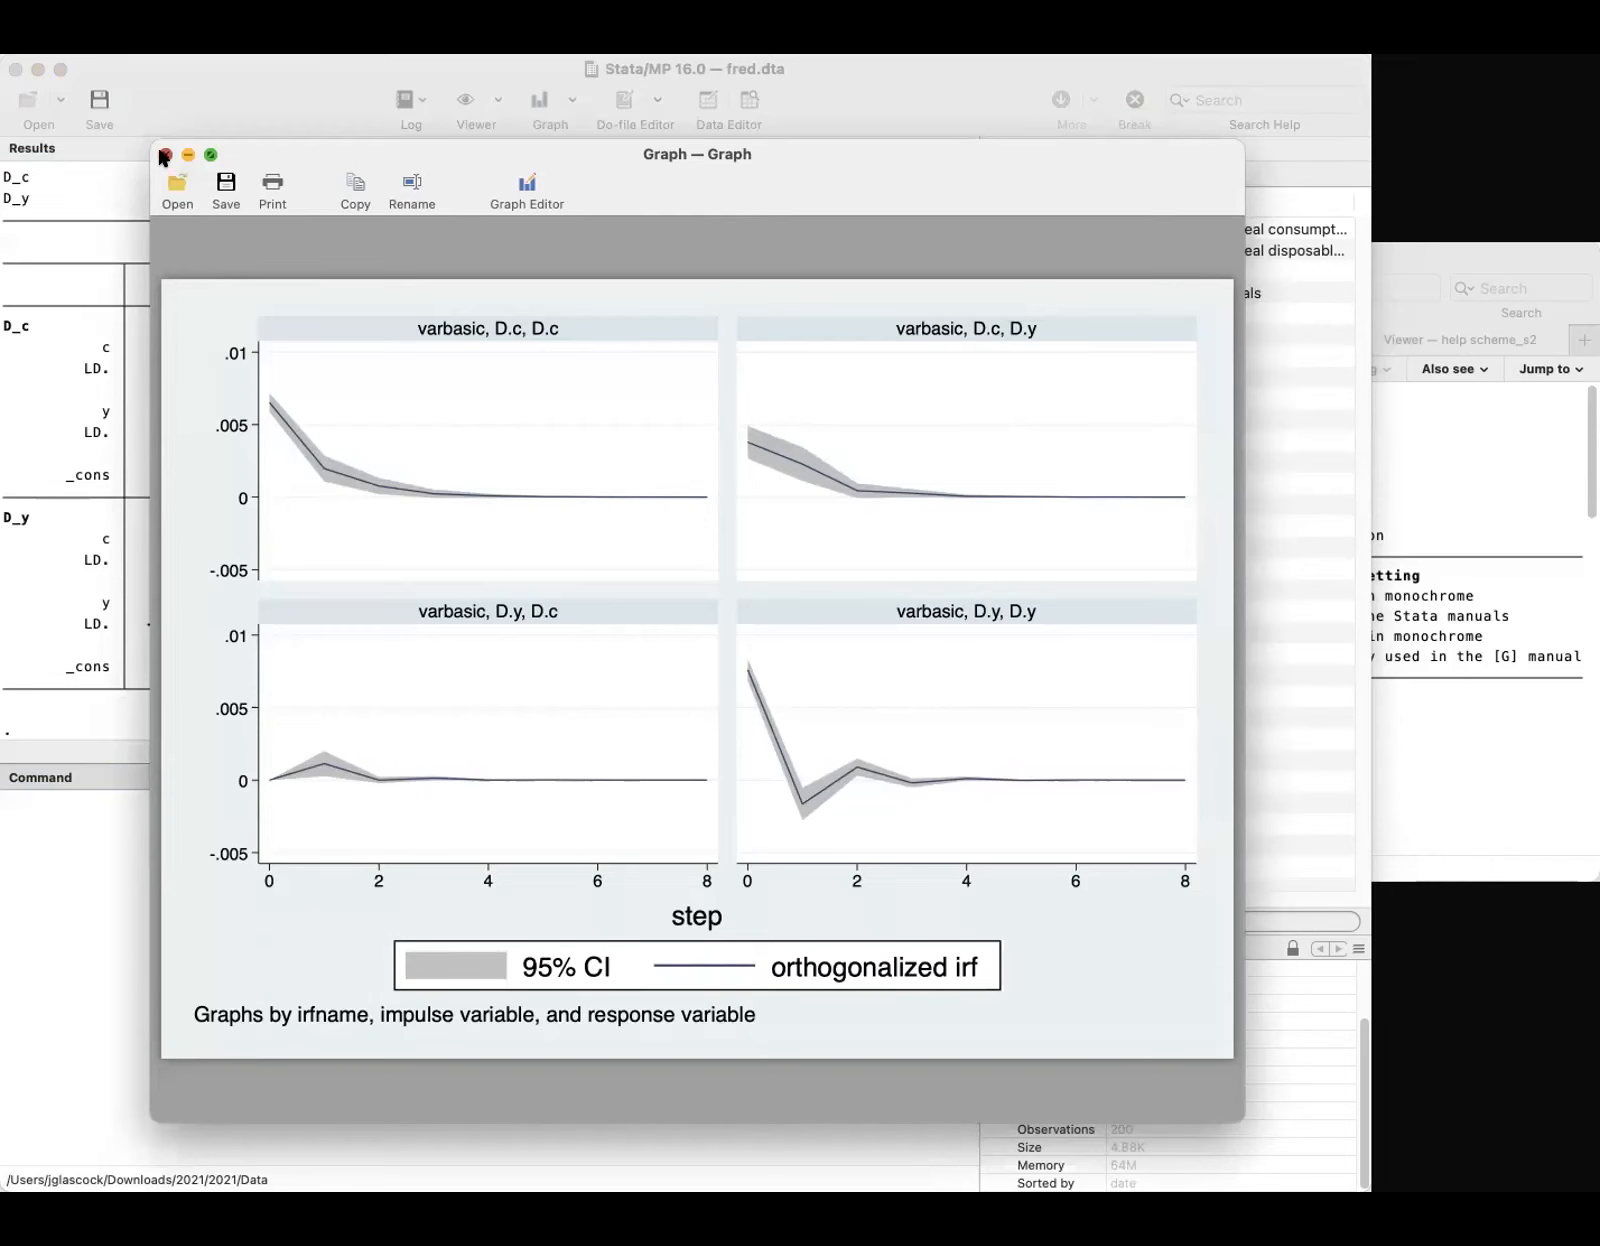
left_click(164, 155)
Enlarge the results area and examine the p-values of the lagged terms in the D_c equation
left_click_drag(608, 757, 549, 1033)
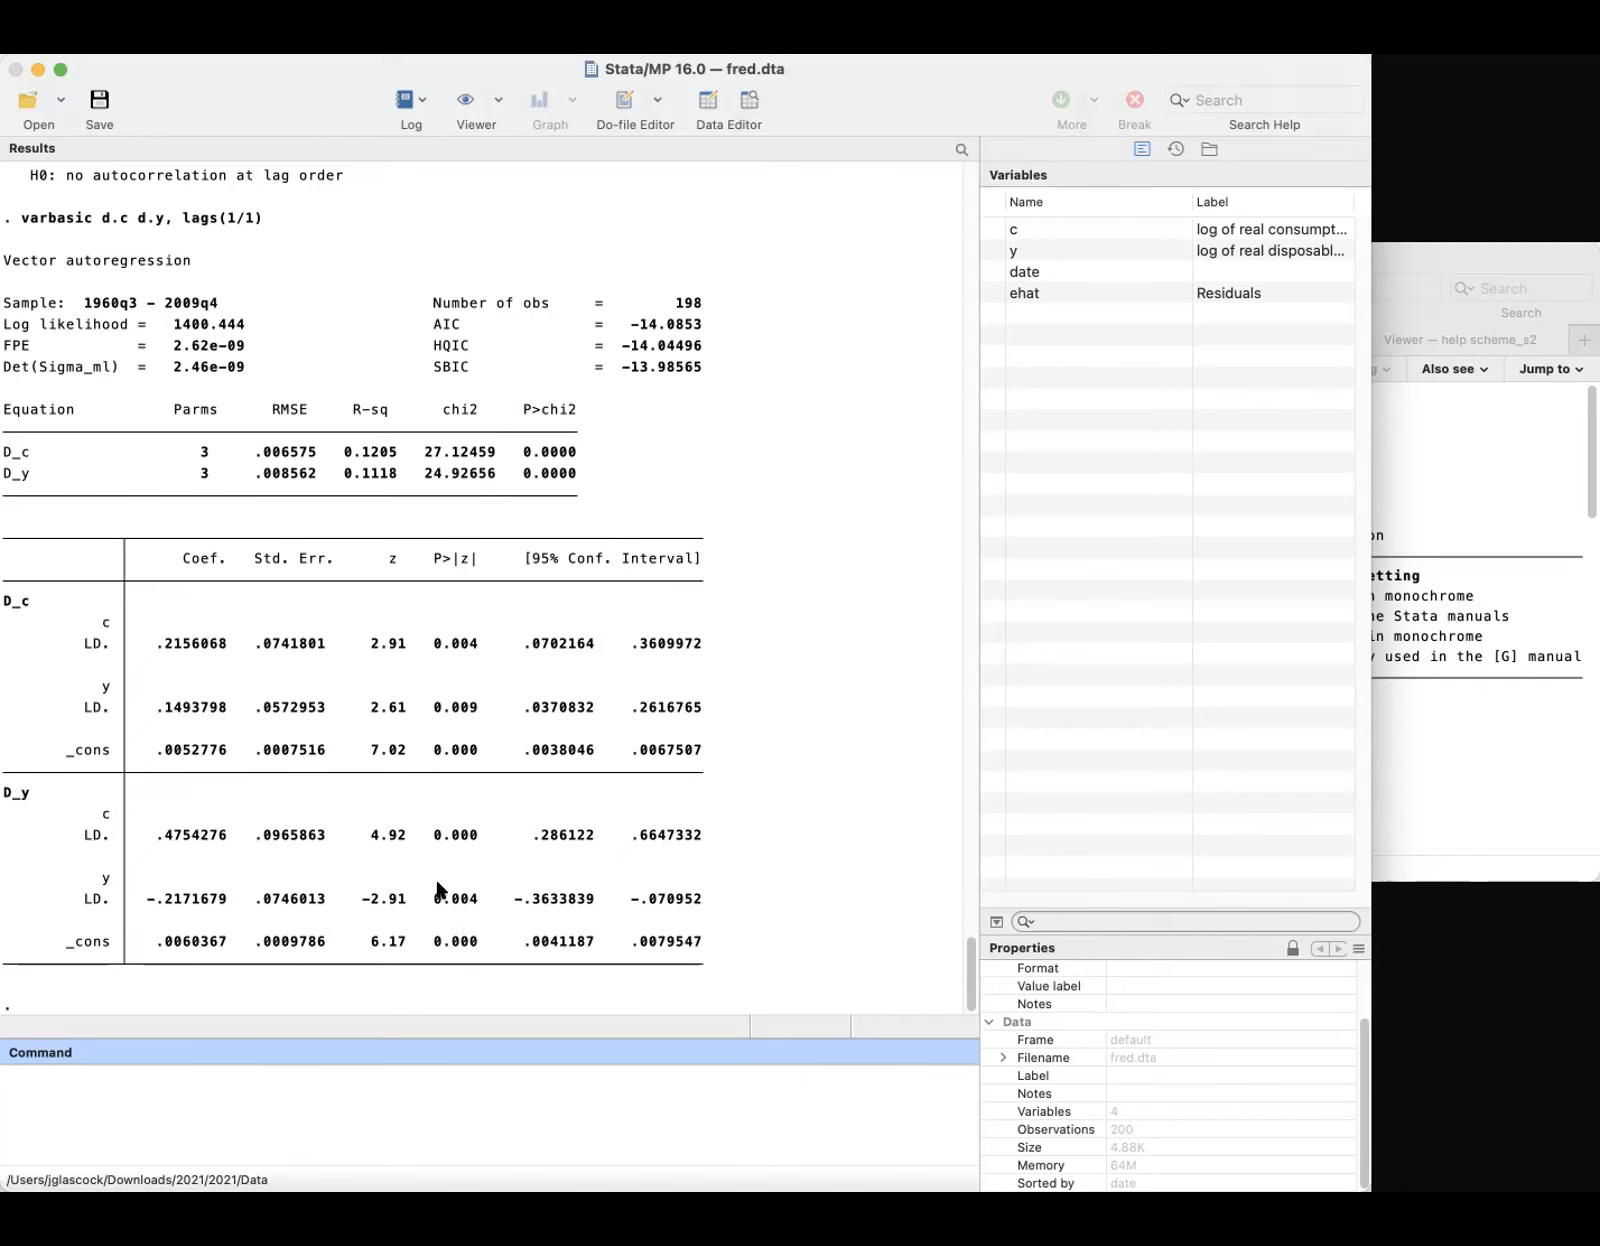
left_click_drag(441, 634, 445, 704)
left_click(445, 706)
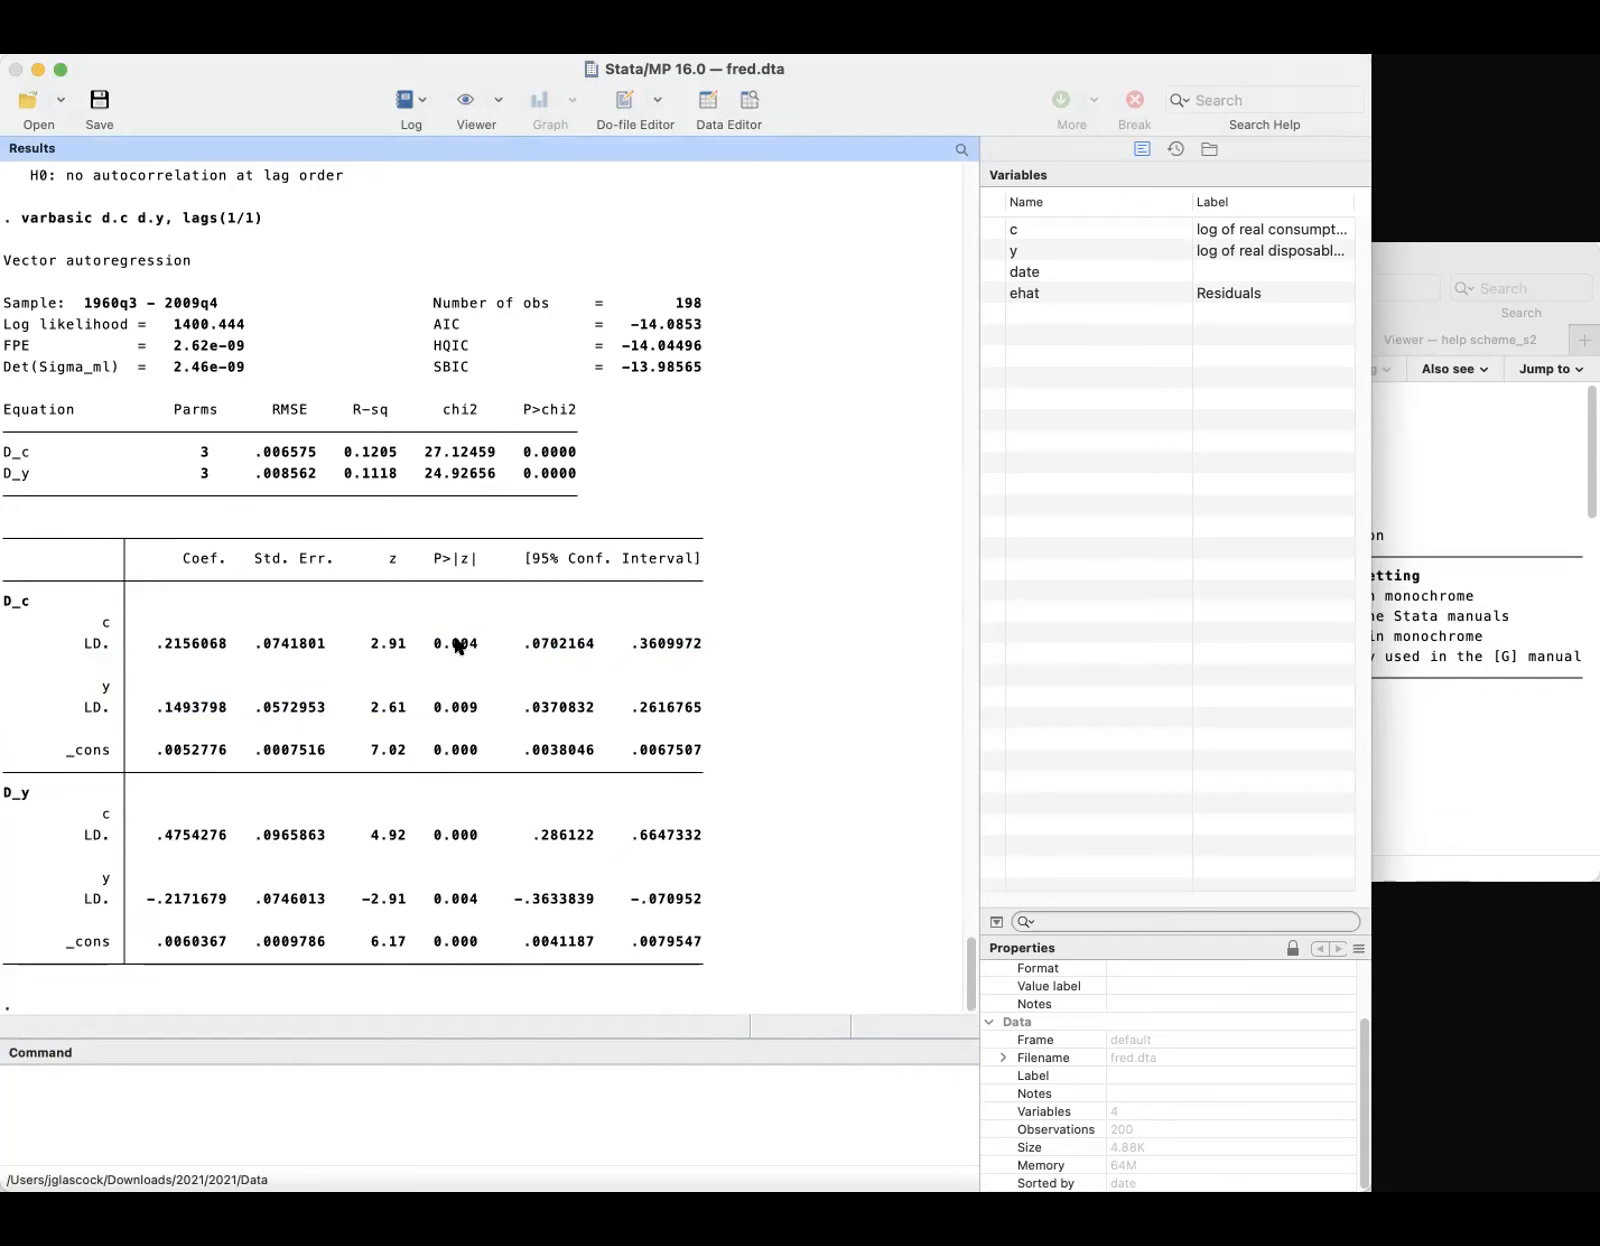
Estimate the VAR of d.c and d.y with two lags using varbasic with lags(1/2) and nograph
left_click(358, 1118)
key("Page_Up")
left_click(211, 1073)
key("BackSpace")
type("2")
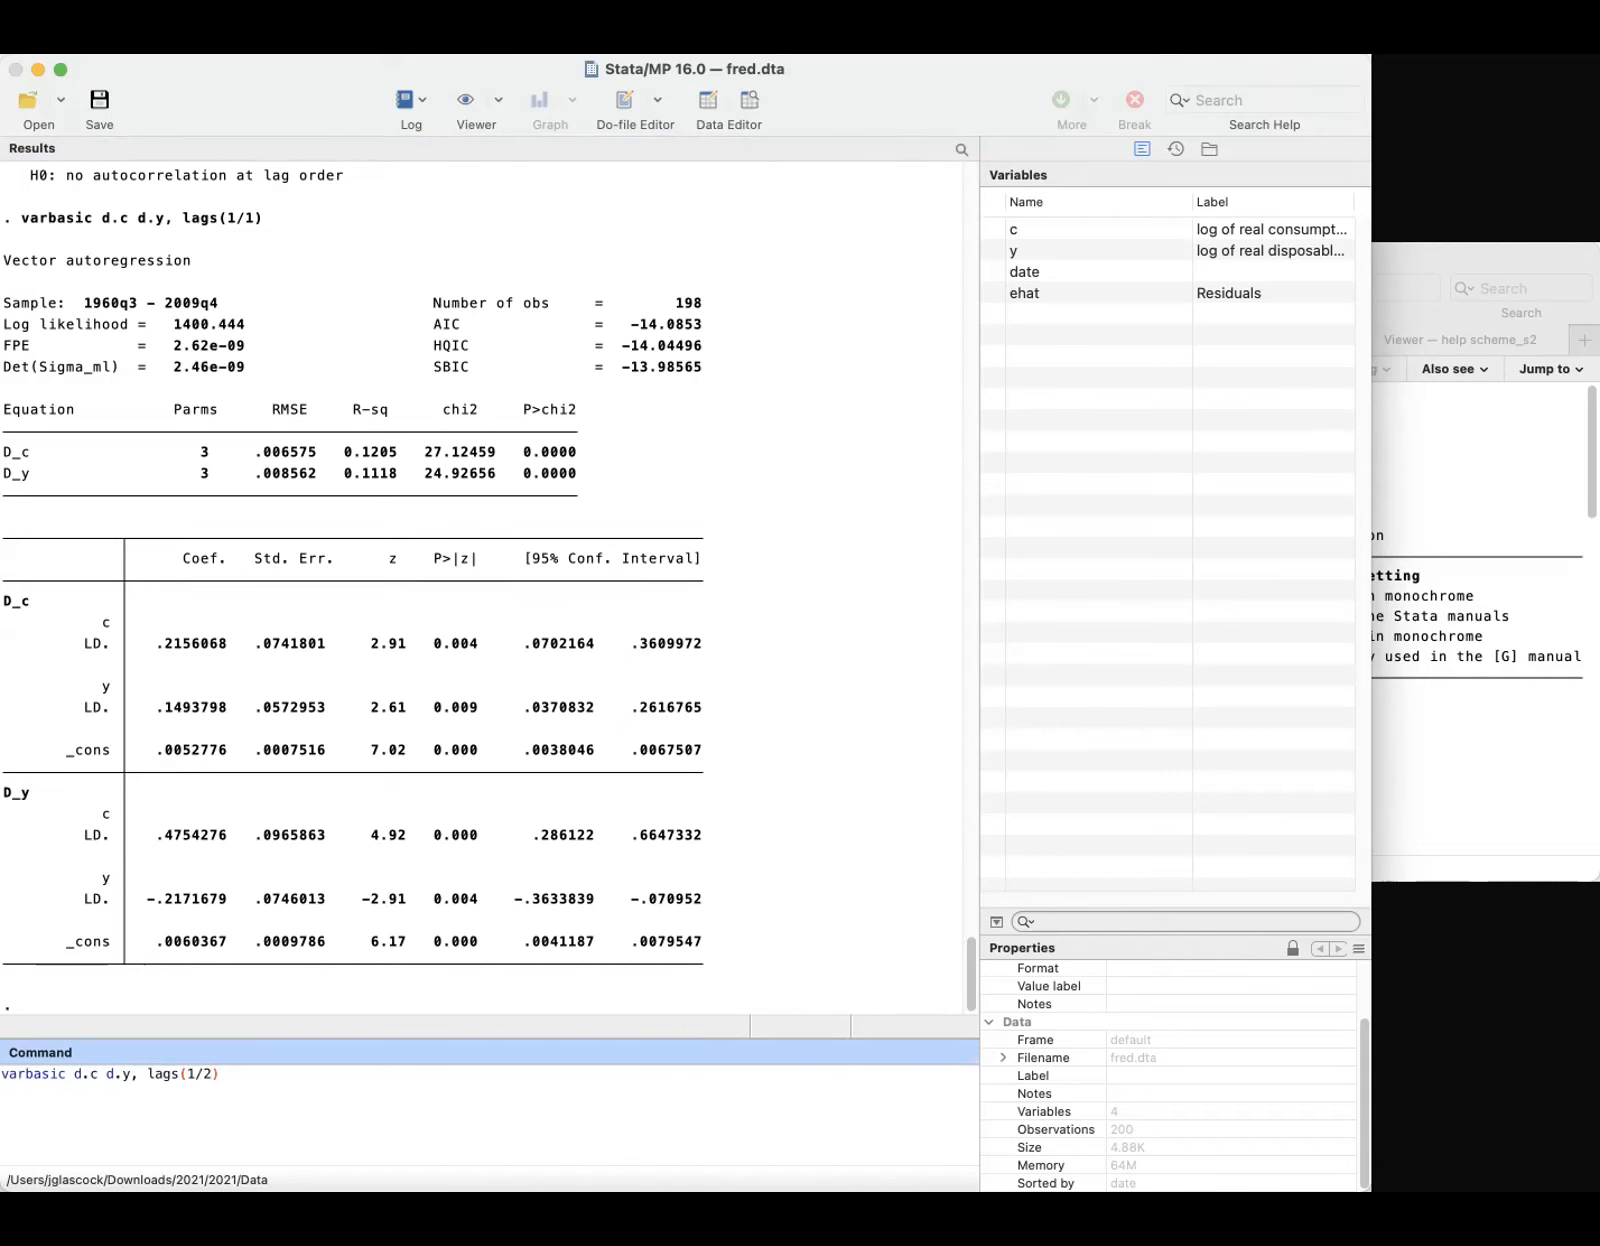
key("Right")
type("nograph")
key("Return")
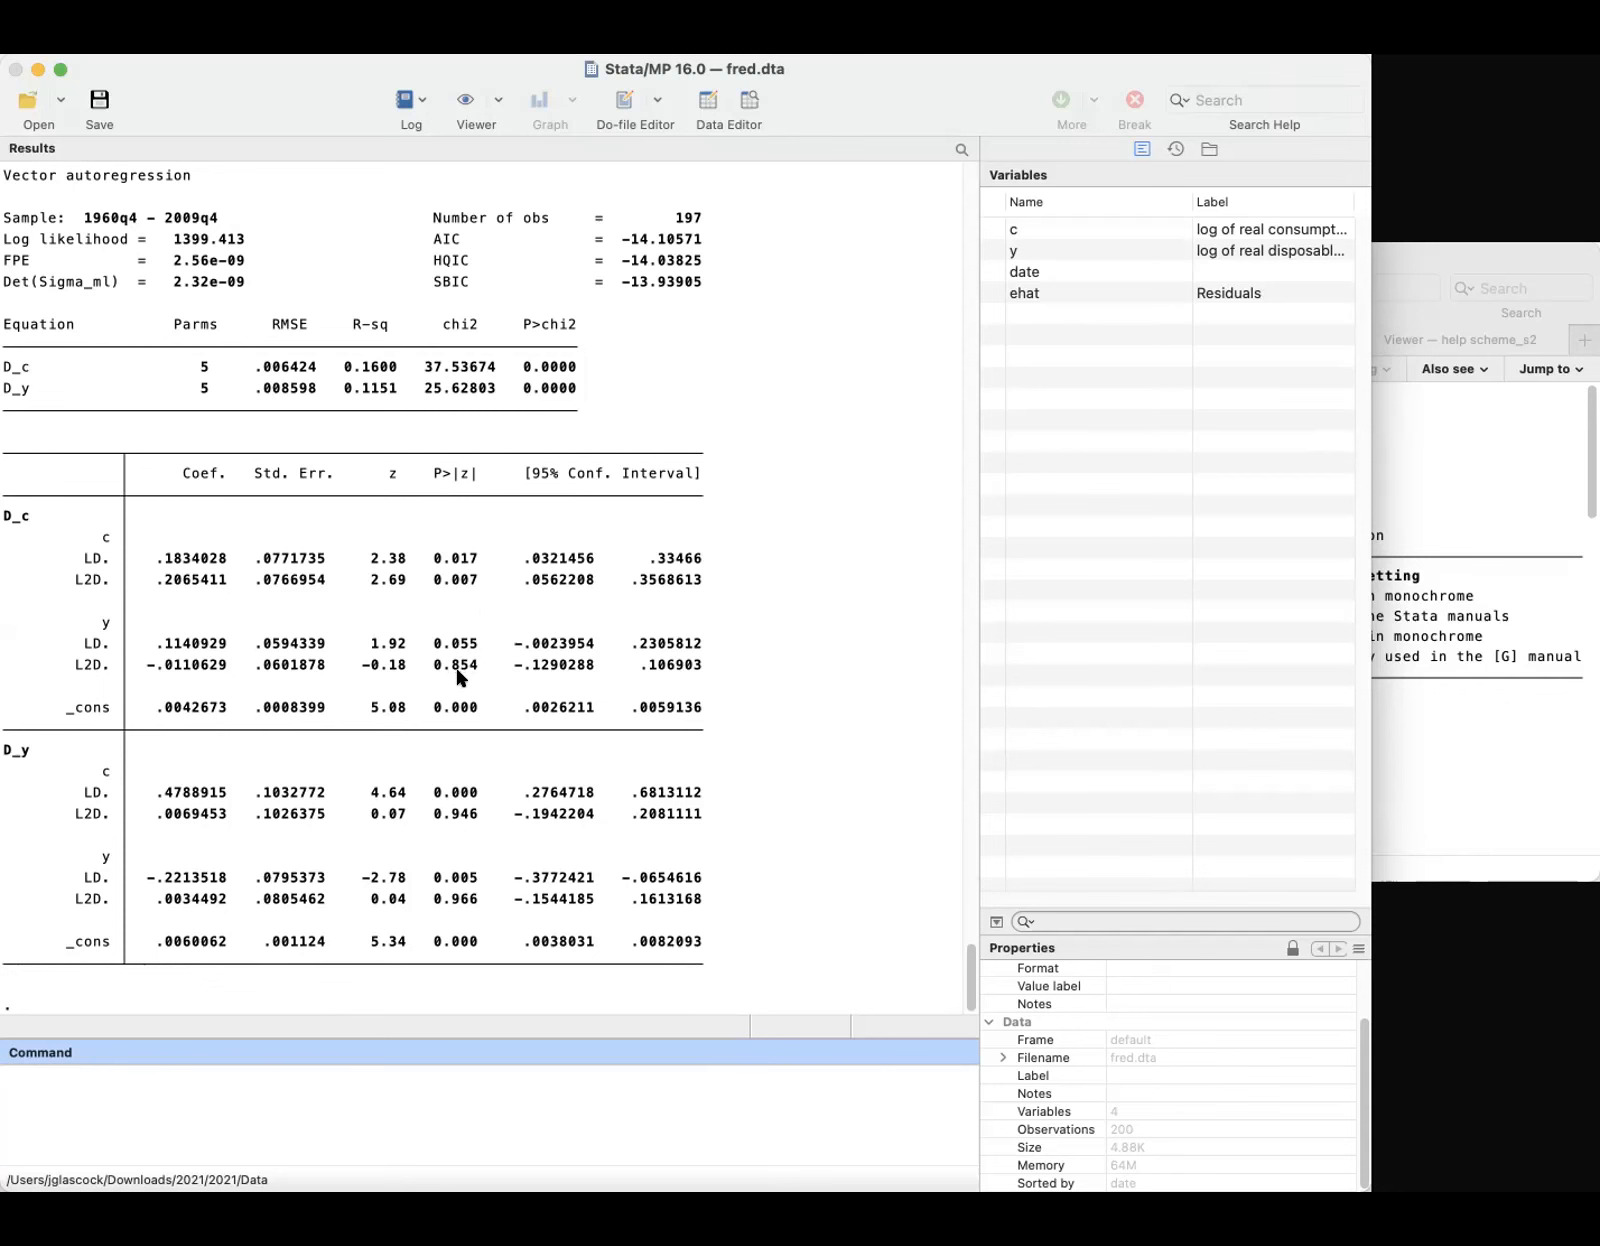
Examine the p-values of the first and second lags in the two-lag VAR, and compare them with the varlmar test and one-lag estimates
scroll(372, 552, "up", 15)
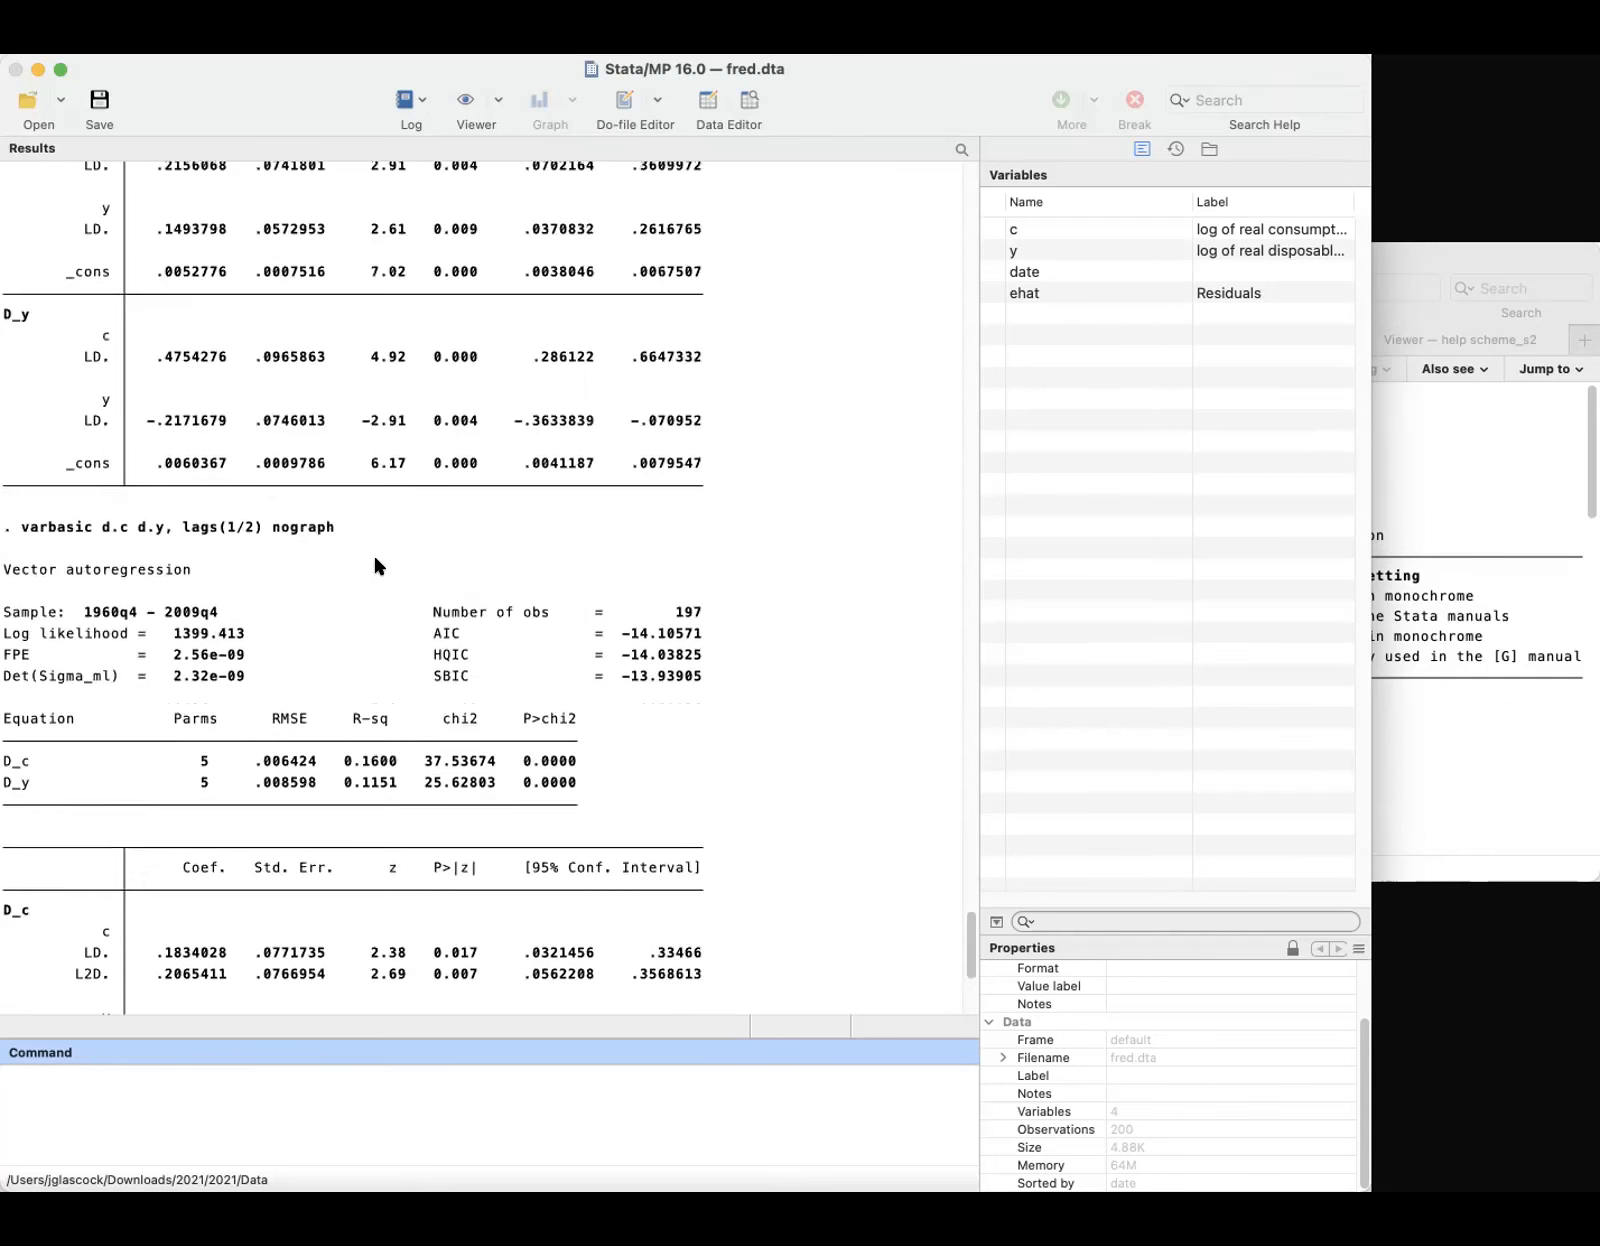
scroll(300, 545, "up", 3)
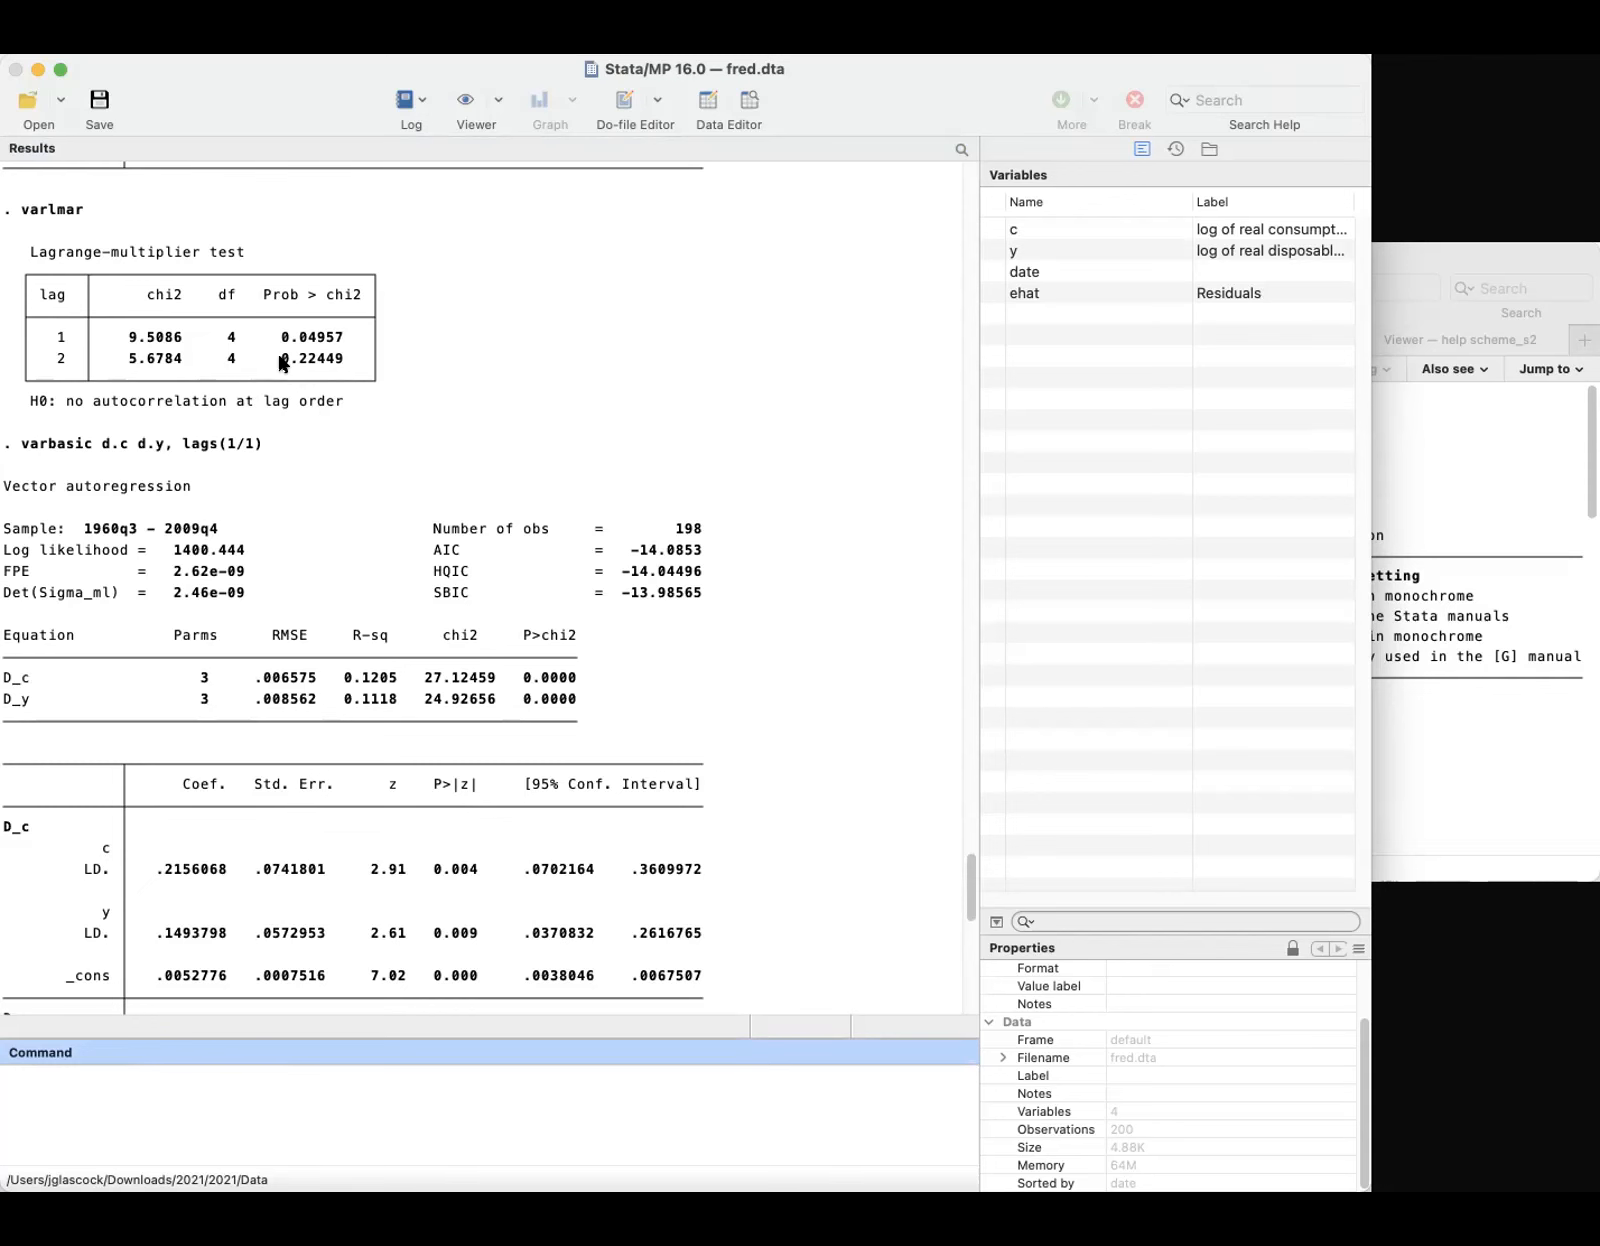
scroll(285, 420, "down", 10)
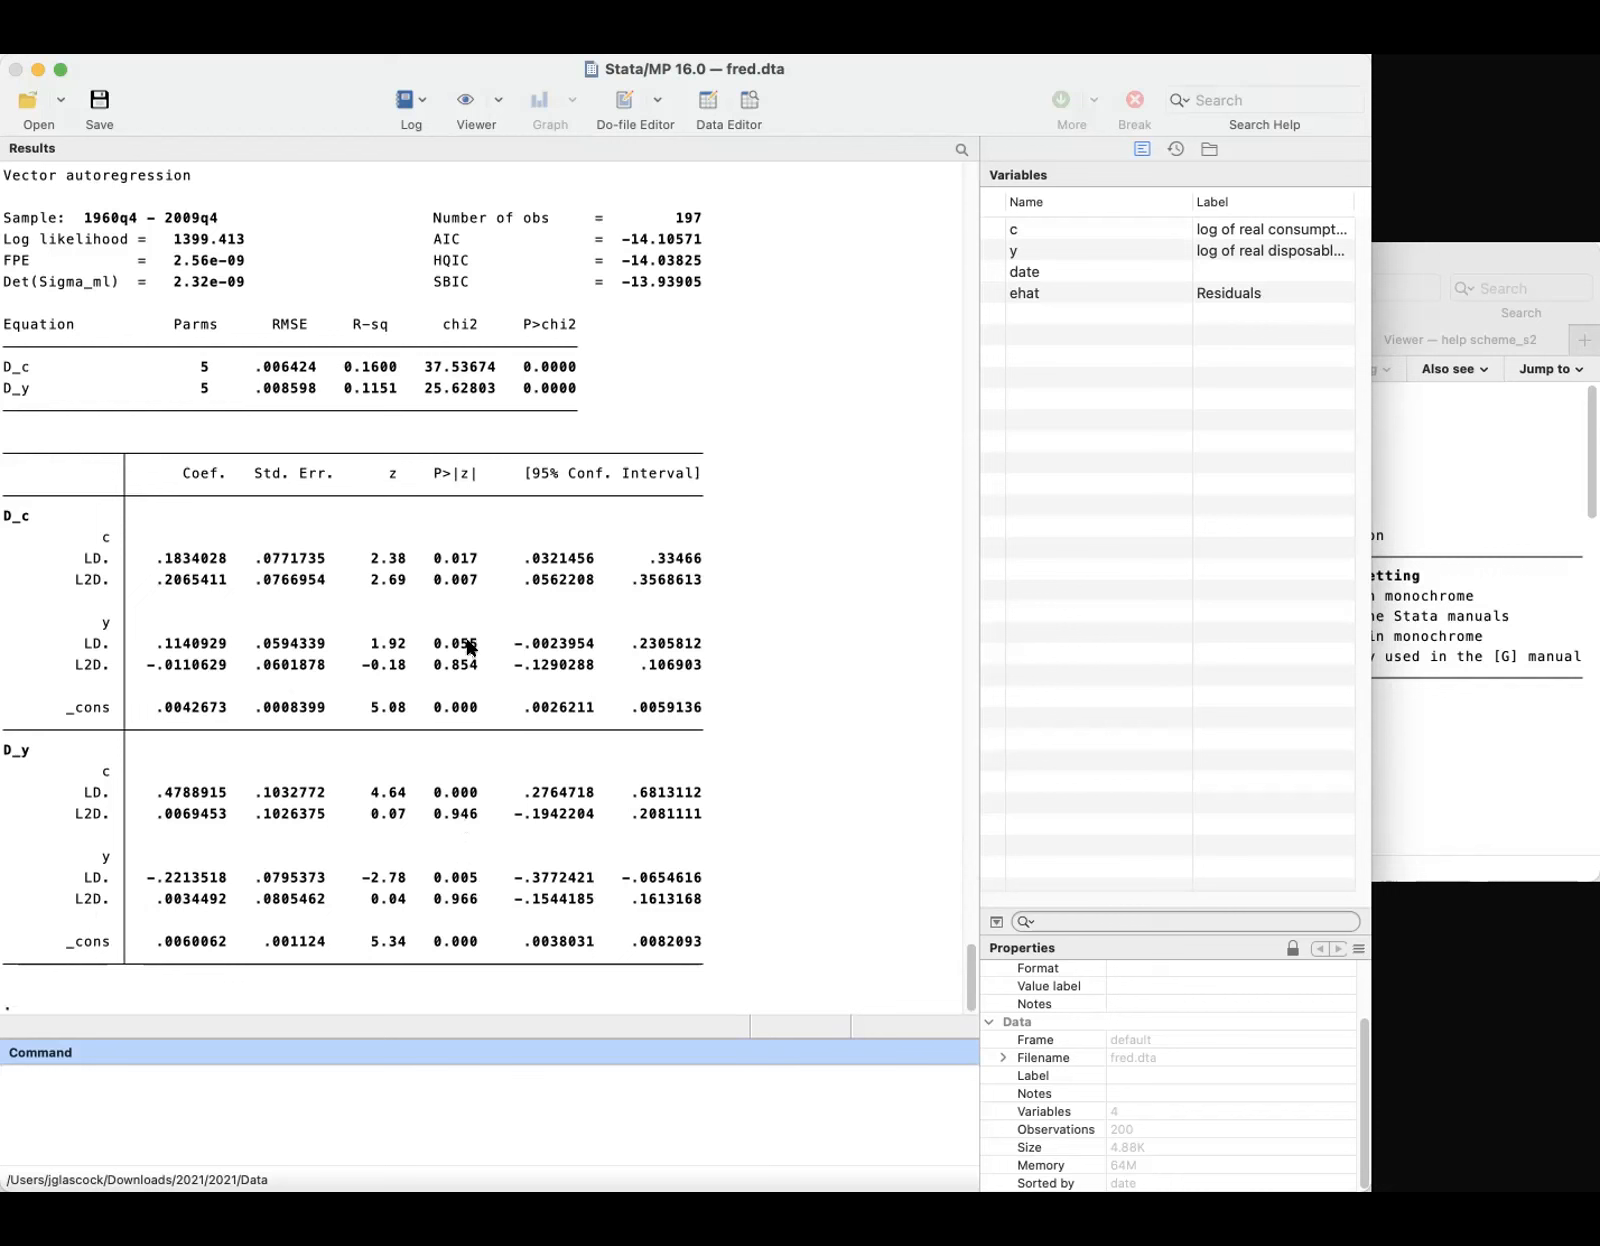
left_click_drag(452, 580, 478, 665)
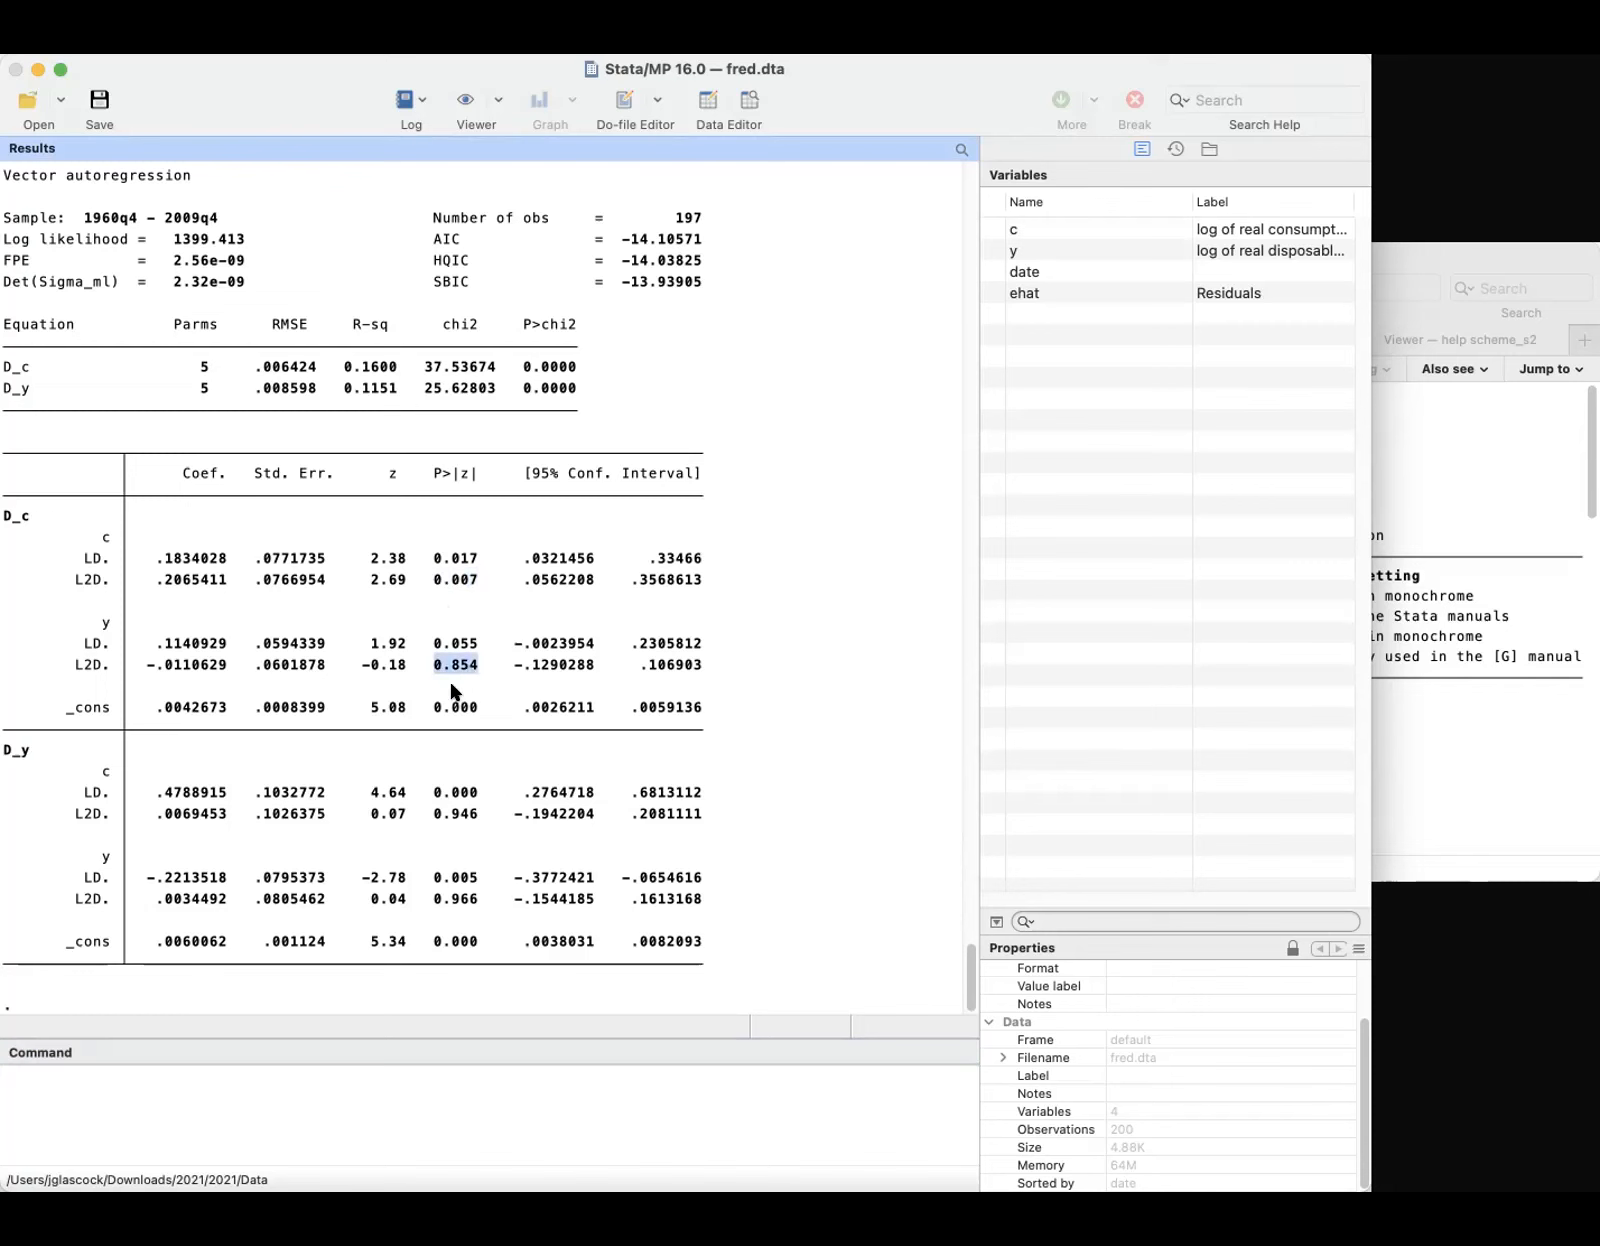
left_click_drag(426, 810, 481, 822)
left_click(423, 897)
left_click_drag(433, 643, 472, 645)
left_click(460, 672)
scroll(498, 794, "up", 10)
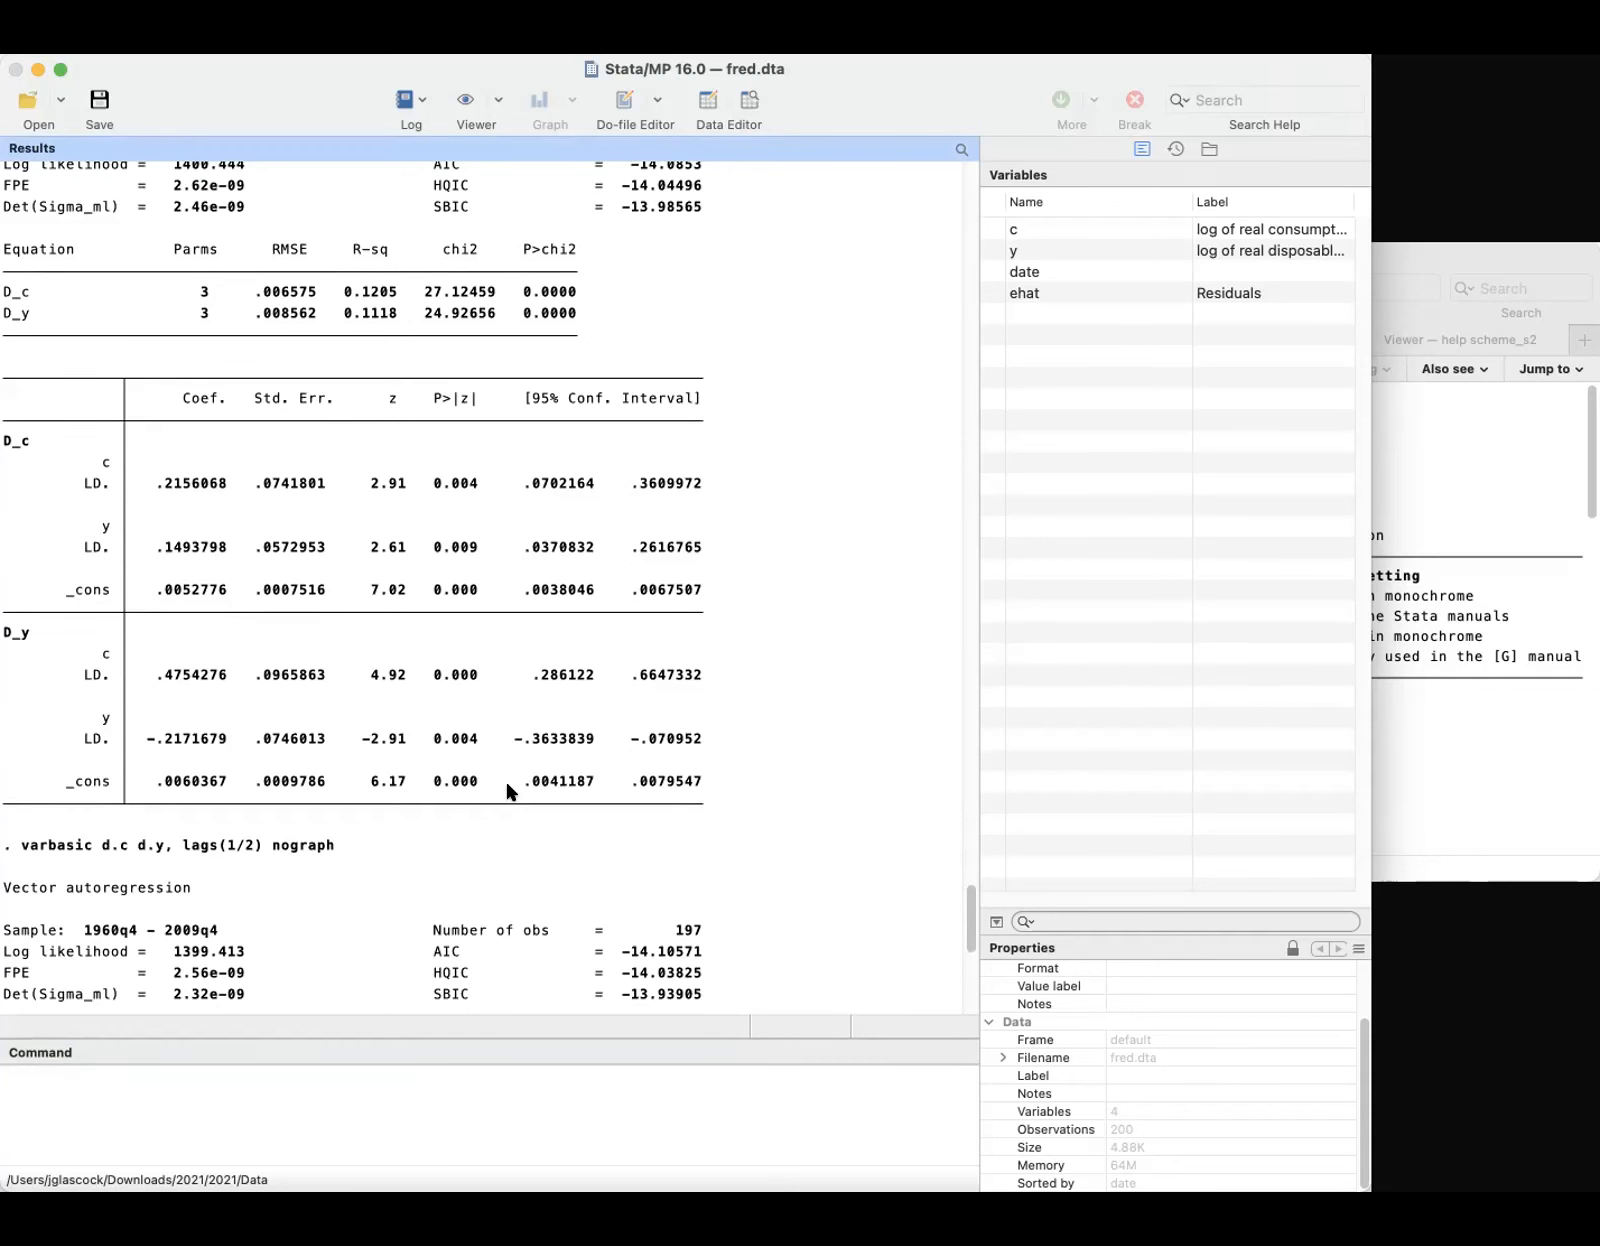
scroll(505, 778, "up", 2)
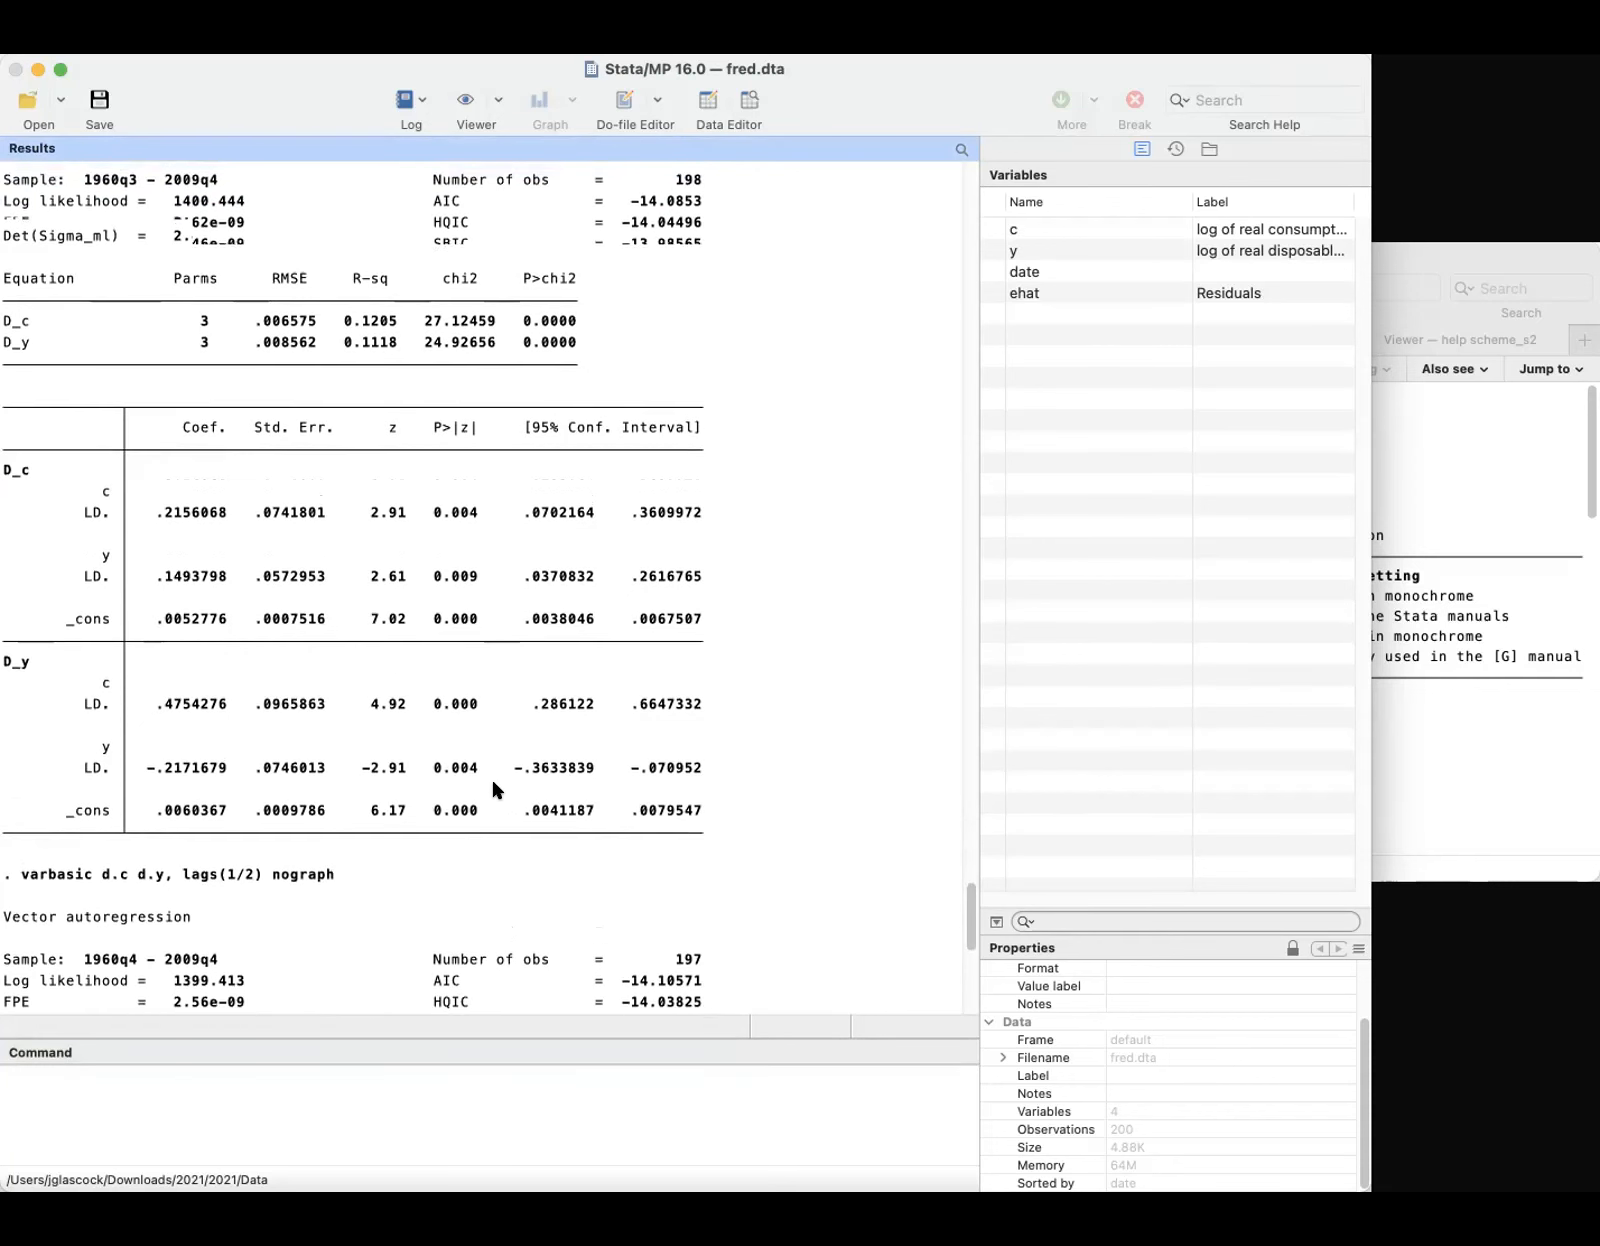
scroll(496, 783, "up", 1)
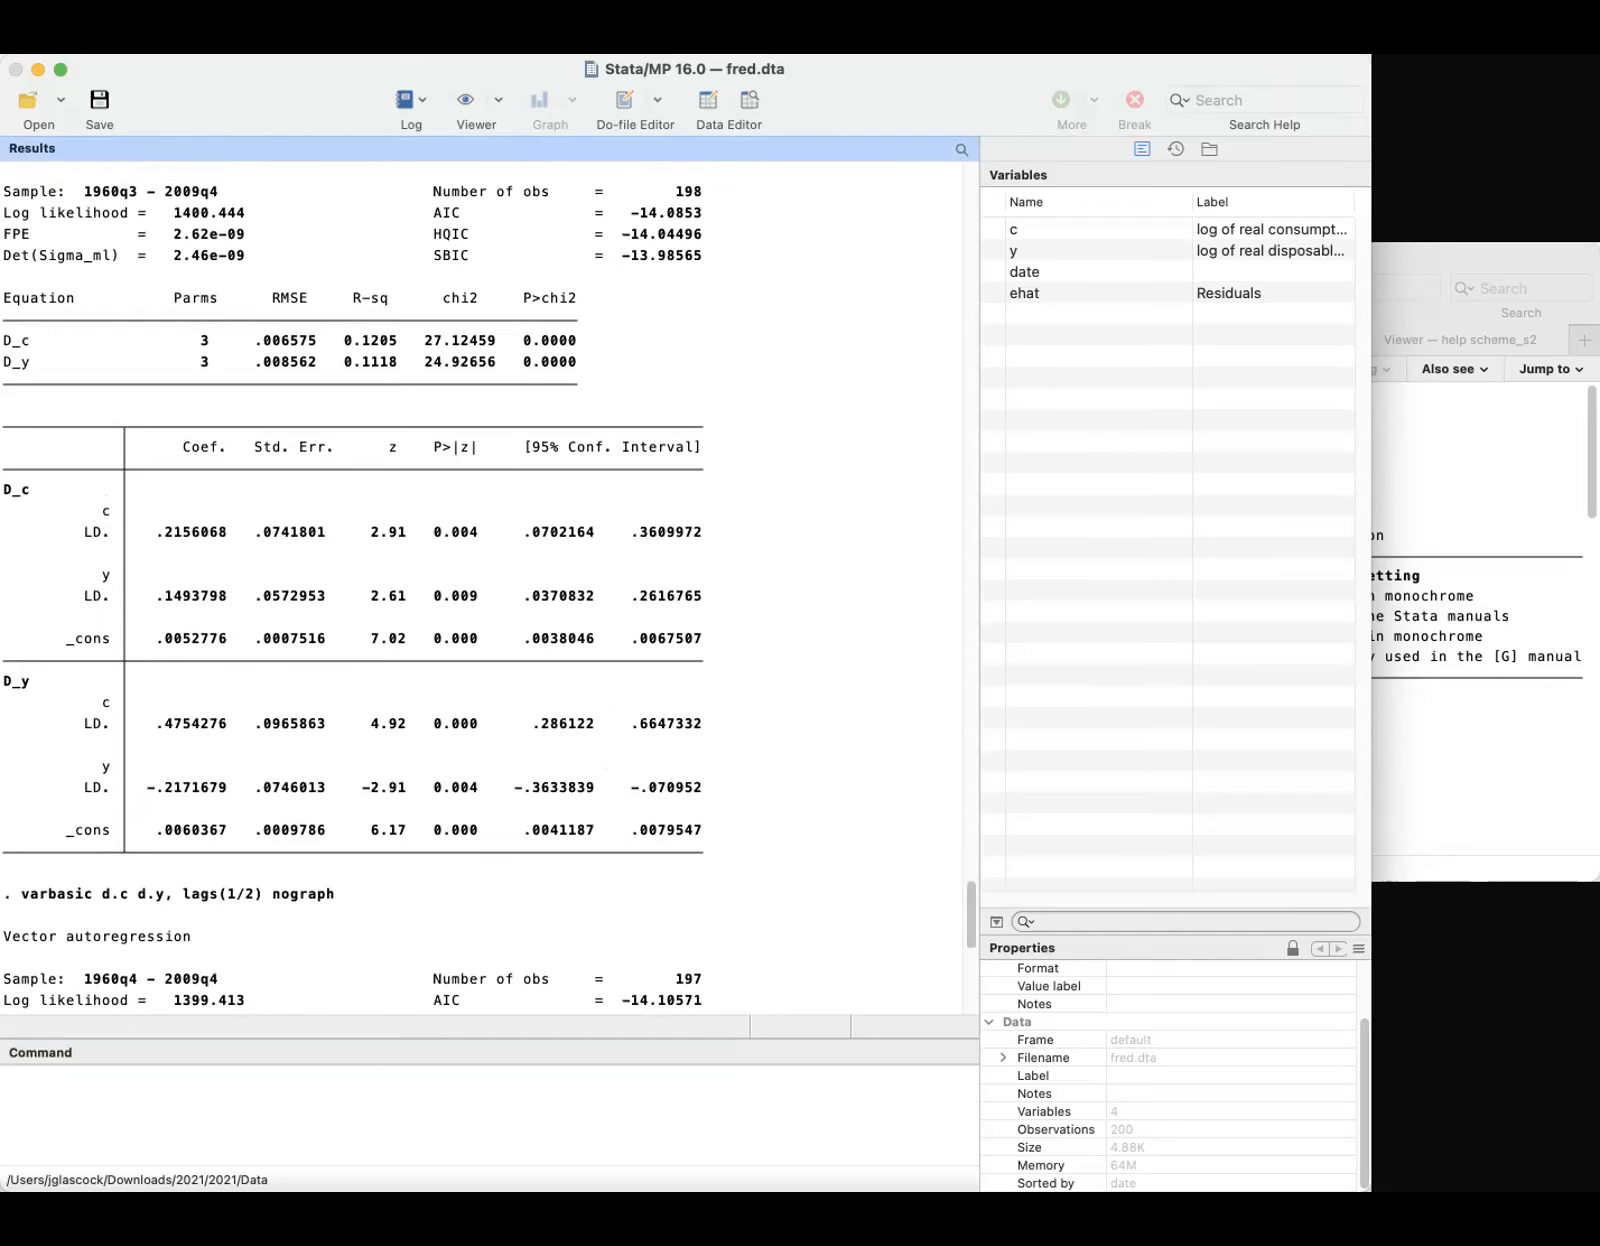